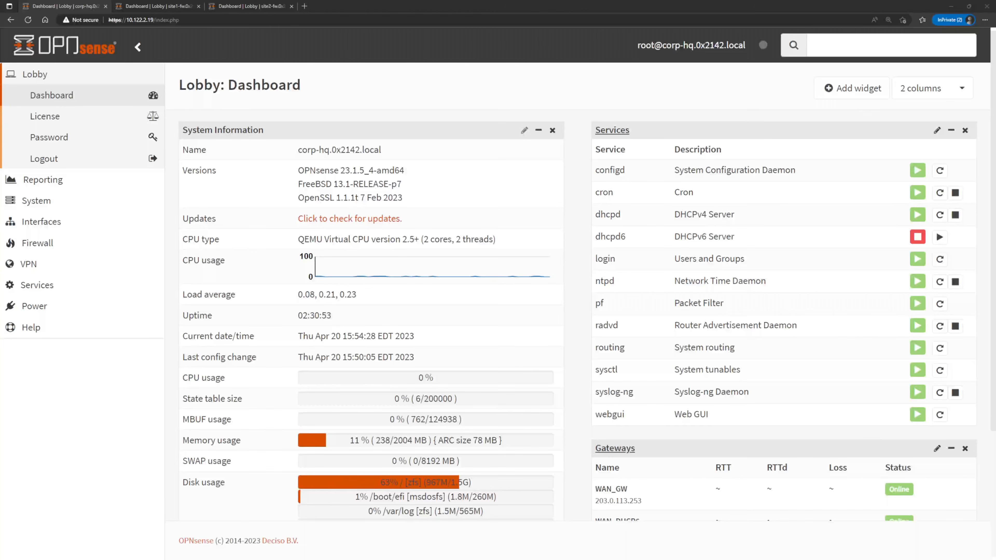
Switch to the Corp HQ File Server virtual machine and reload the localhost file listing in Firefox.
{"action": "key", "text": "alt+Tab"}
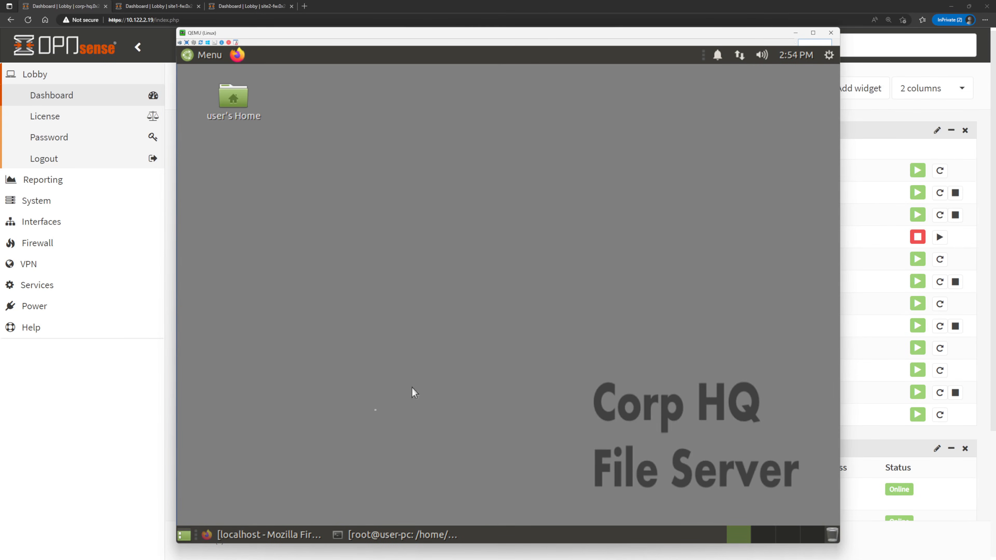
{"action": "left_click", "coordinate": [271, 534]}
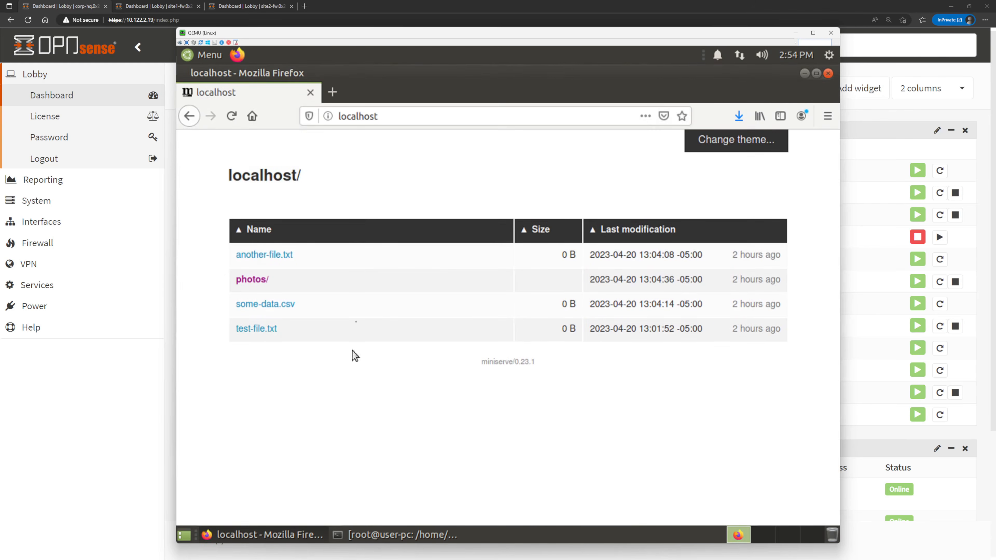
{"action": "left_click", "coordinate": [232, 118]}
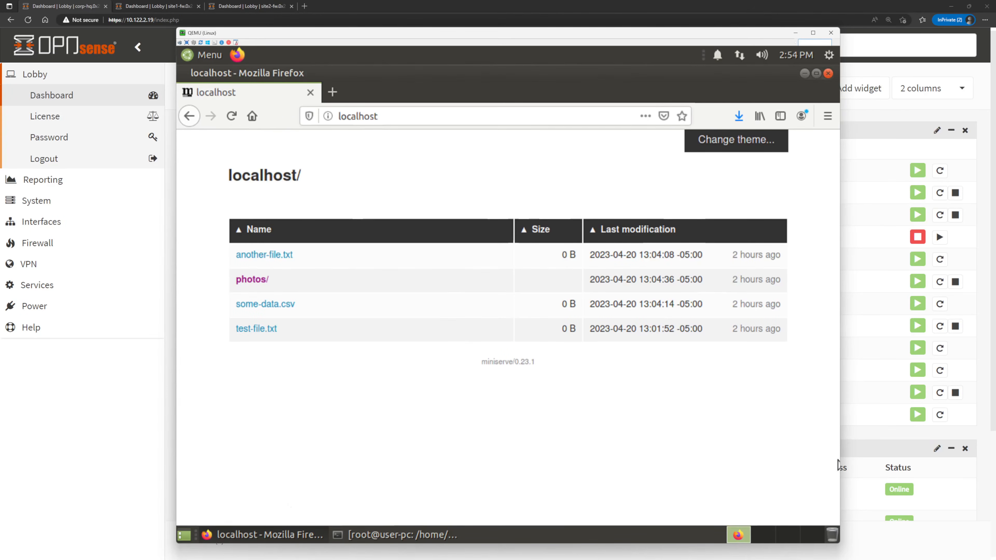
Switch to the Site 01 Client PC, ping fileserv.0x2142.local from a terminal, and stop the ping.
{"action": "key", "text": "alt+Tab"}
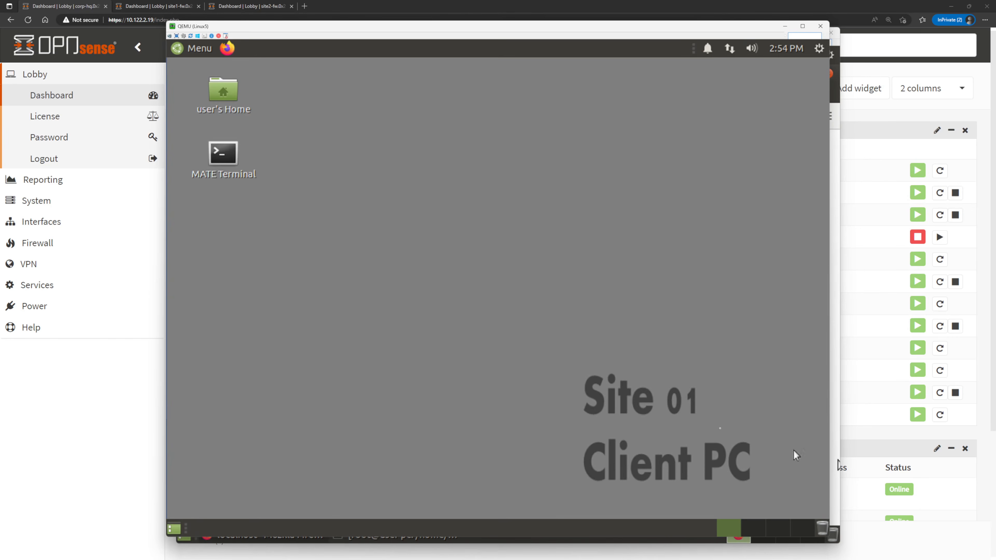
{"action": "double_click", "coordinate": [226, 153]}
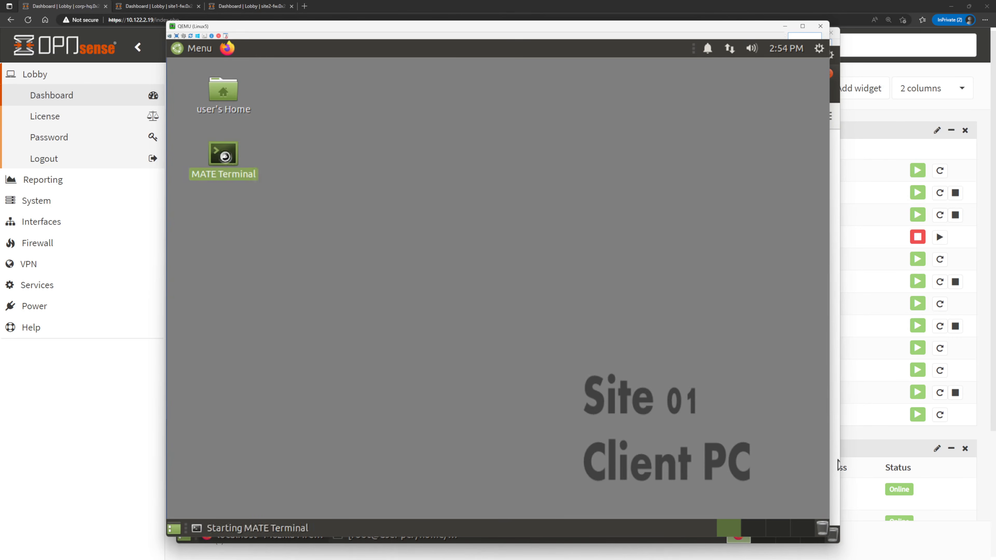
{"action": "type", "text": "ping files"}
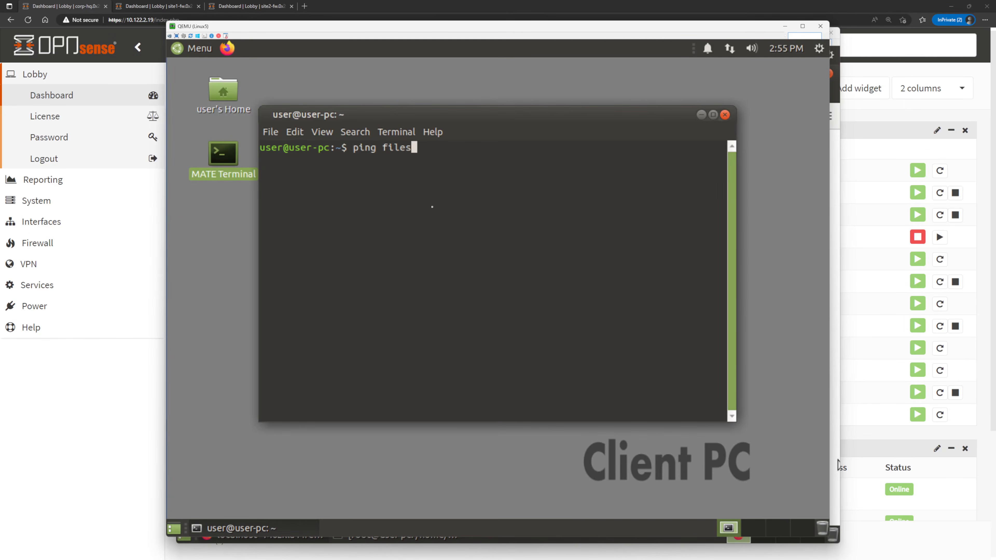
{"action": "type", "text": "erv.0x2142.local"}
{"action": "key", "text": "Return"}
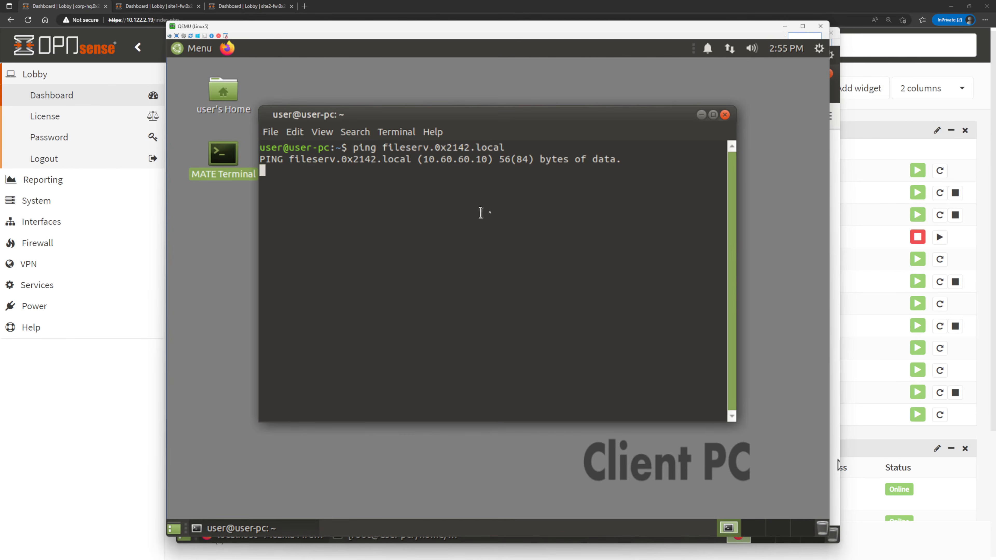
{"action": "key", "text": "ctrl+c"}
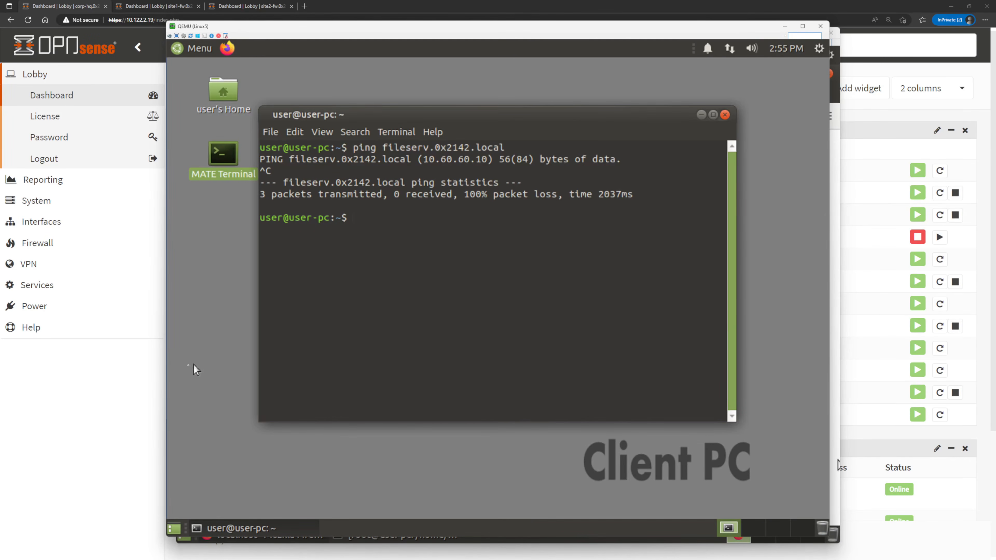
Switch back to the corp-hq OPNsense web interface, enable the WireGuard VPN service, and apply the change.
{"action": "left_click", "coordinate": [84, 409]}
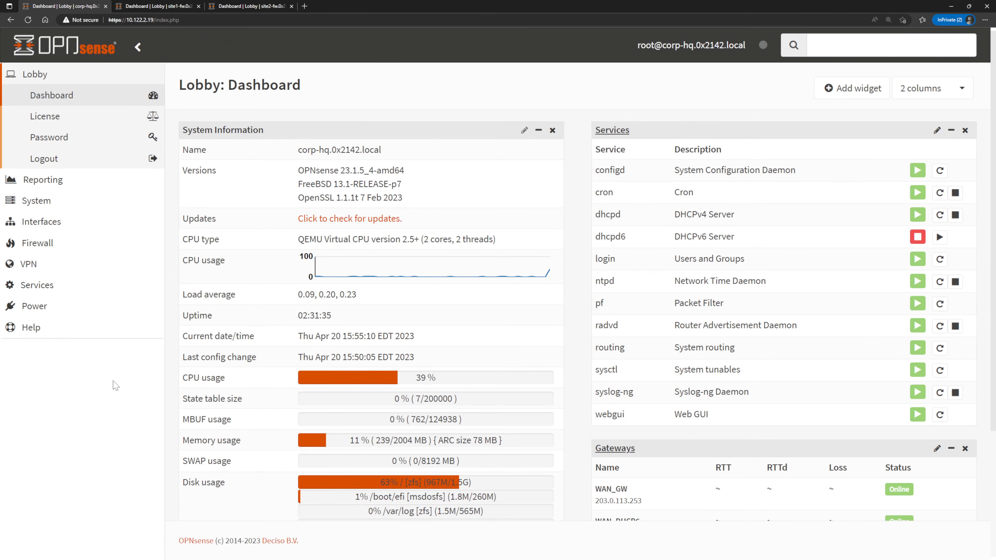
{"action": "left_click", "coordinate": [81, 270]}
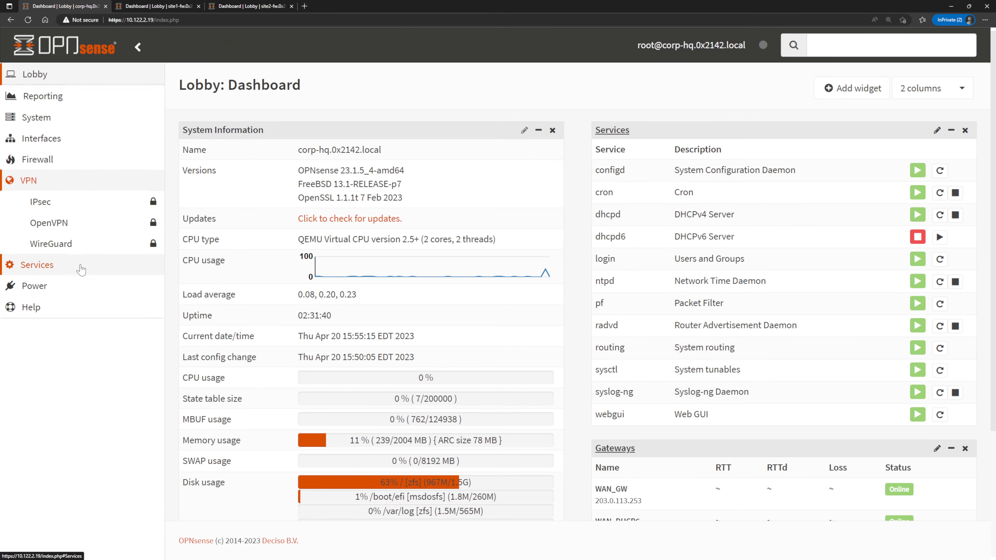
{"action": "left_click", "coordinate": [73, 252]}
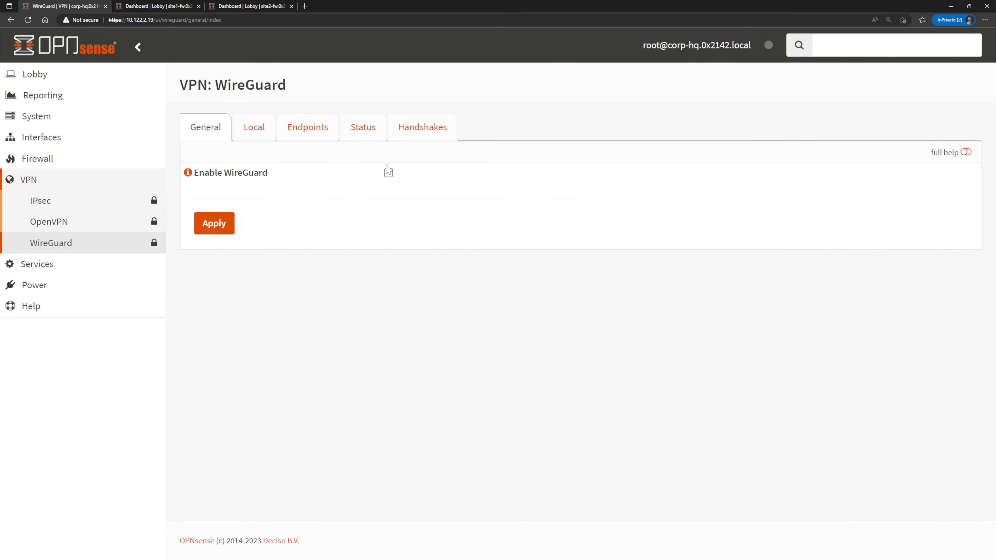
{"action": "left_click", "coordinate": [388, 172]}
{"action": "left_click", "coordinate": [213, 226]}
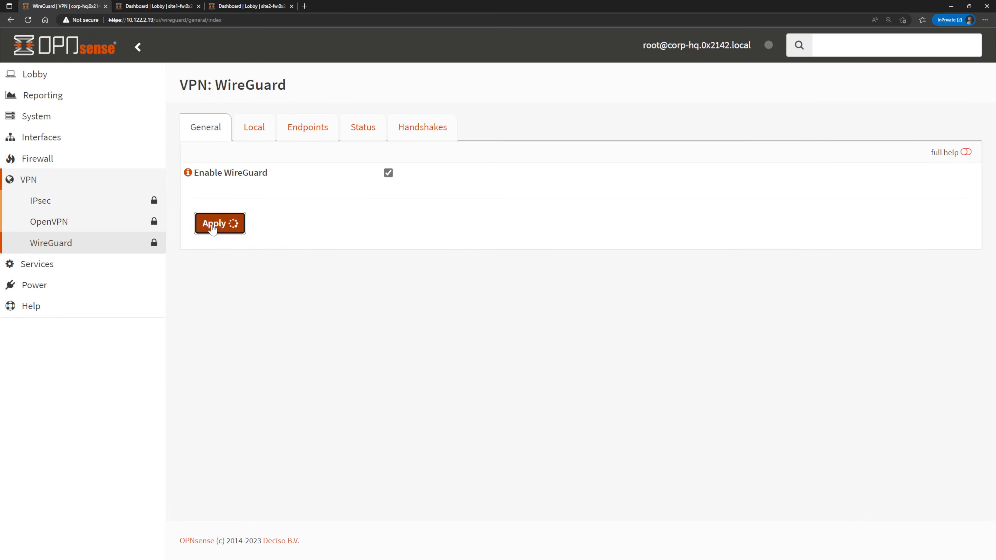
Add a WireGuard local configuration named corphq with listen port 51820.
{"action": "left_click", "coordinate": [261, 136]}
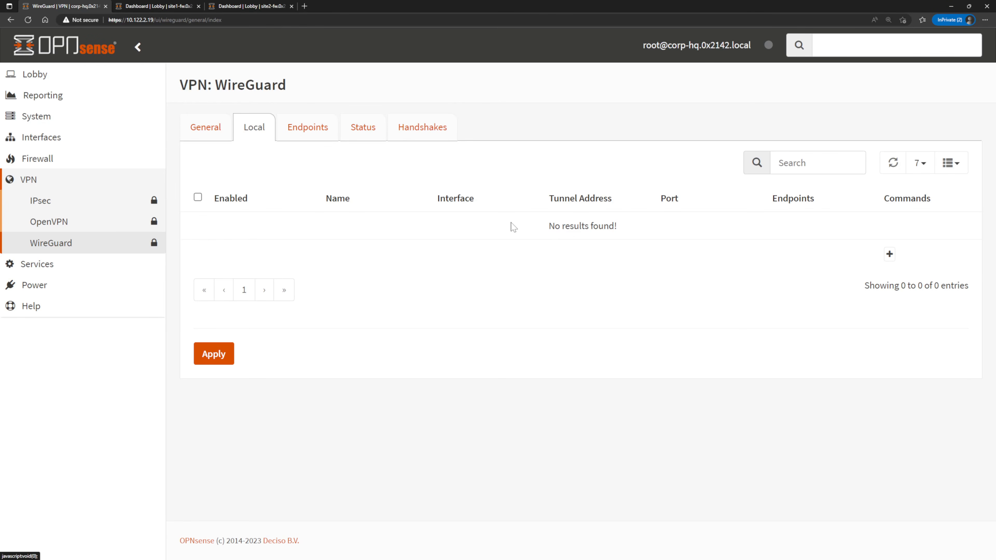
{"action": "left_click", "coordinate": [889, 255]}
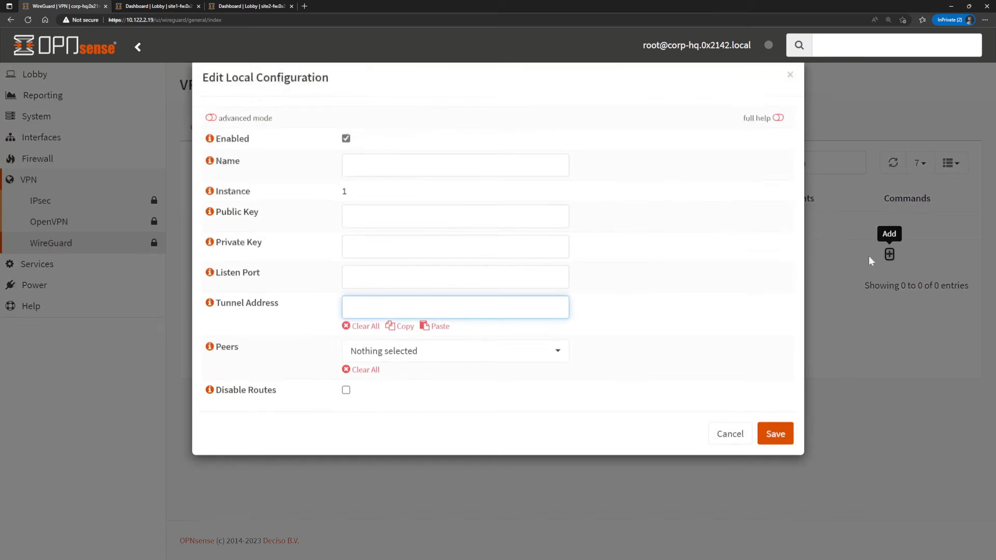
{"action": "type", "text": "corphq"}
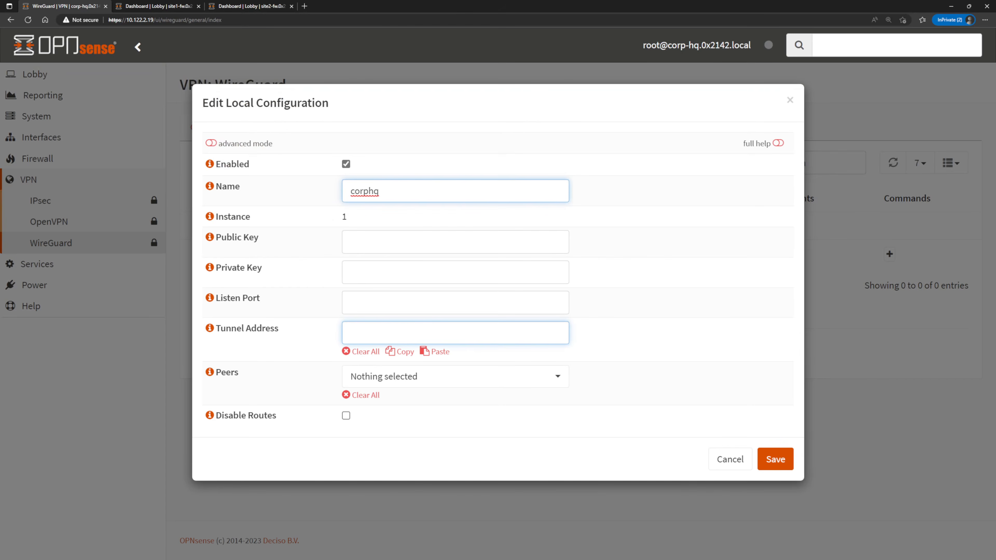
{"action": "left_click", "coordinate": [416, 302]}
{"action": "type", "text": "51"}
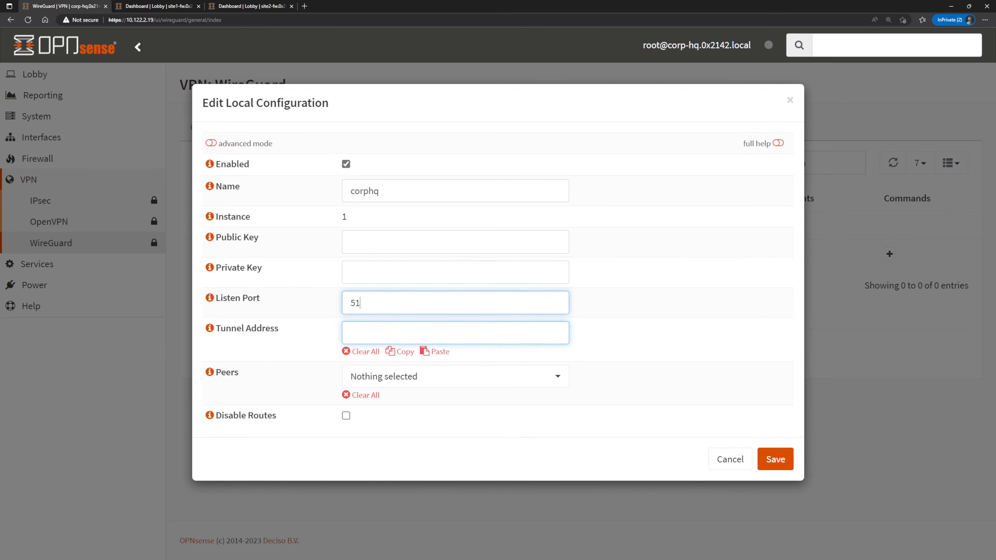
{"action": "type", "text": "82010.99.99."}
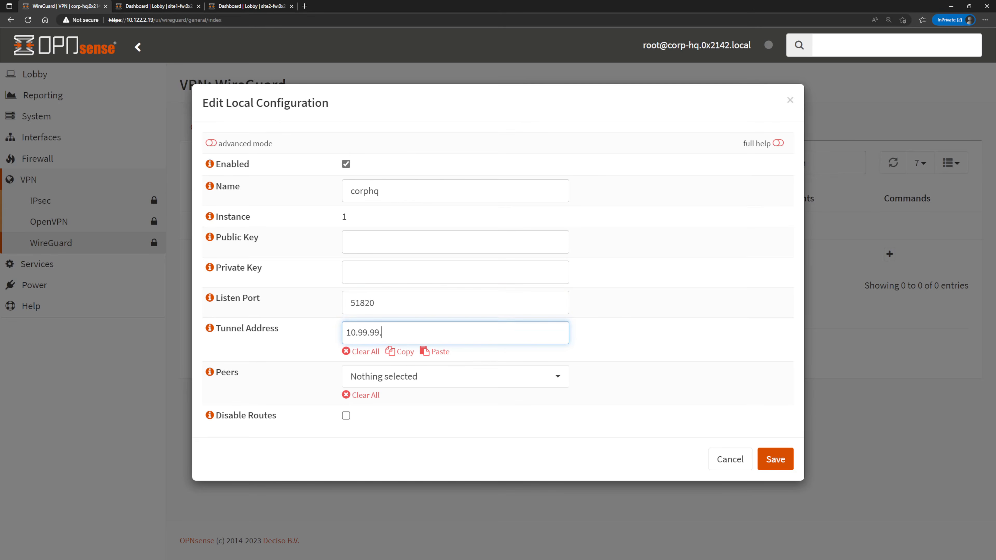
{"action": "type", "text": "1/24"}
Set the corphq tunnel address to 10.99.99.1/24 with no peers selected, then save and apply the local configuration.
{"action": "key", "text": "Return"}
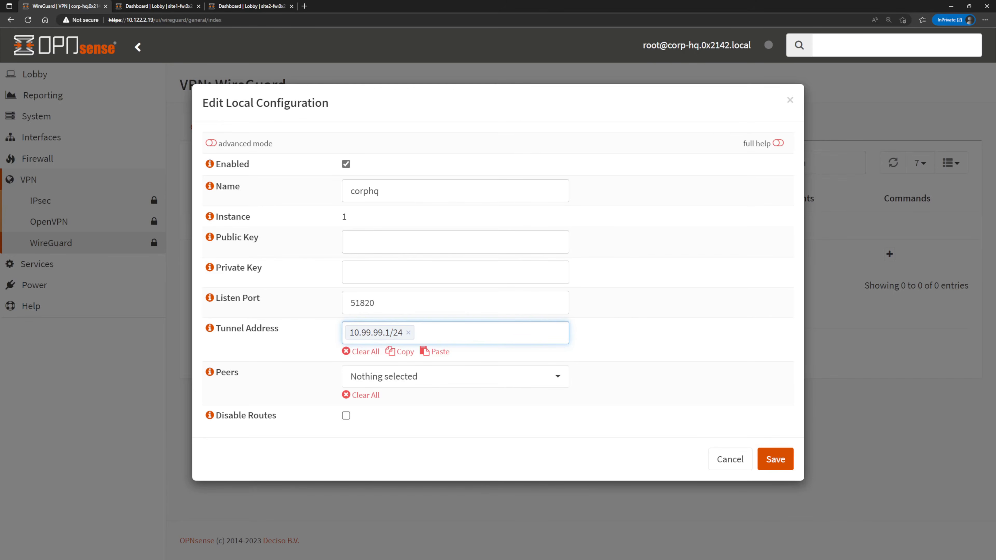
{"action": "left_click", "coordinate": [558, 377]}
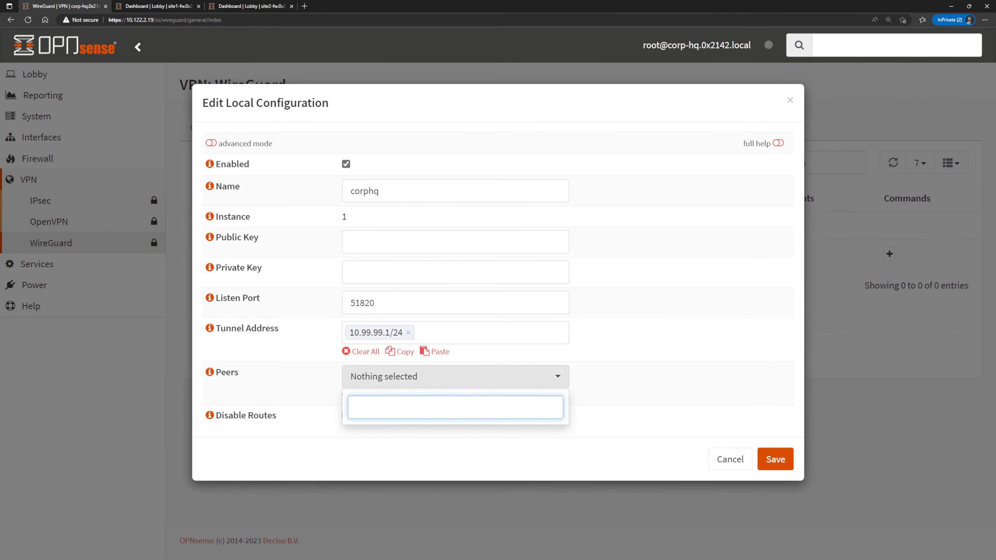
{"action": "left_click", "coordinate": [618, 392]}
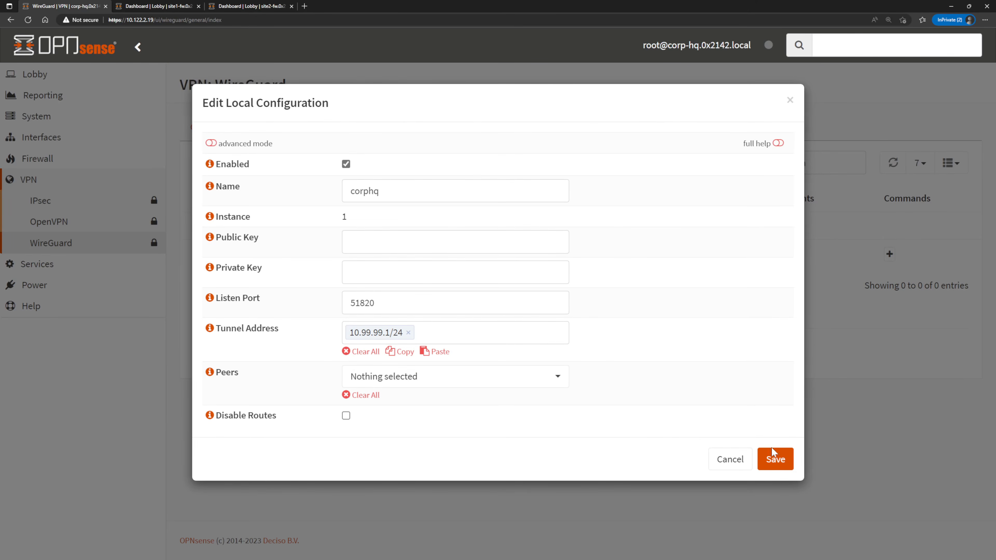
{"action": "left_click", "coordinate": [778, 461]}
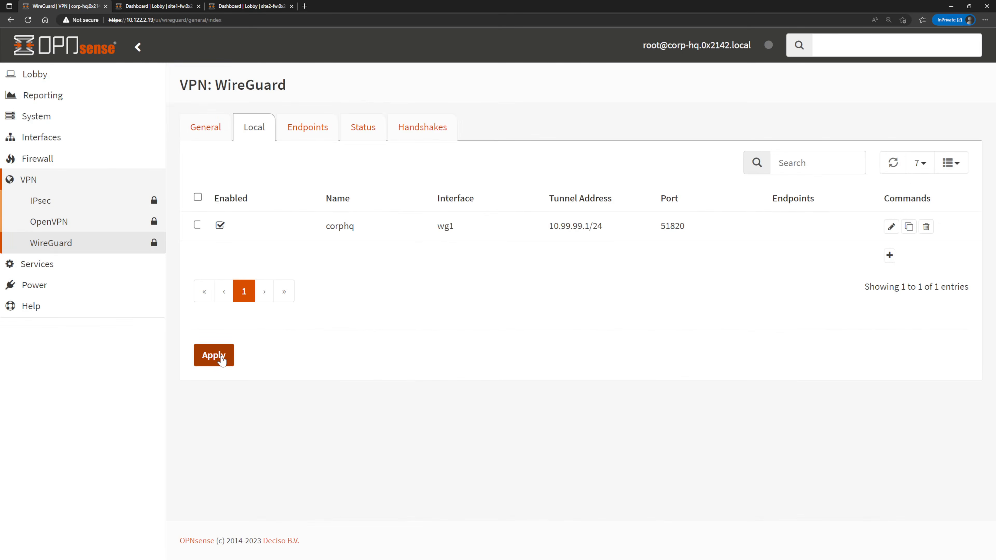
{"action": "left_click", "coordinate": [221, 358]}
Open the corphq local configuration for editing and copy its public key.
{"action": "left_click", "coordinate": [891, 227]}
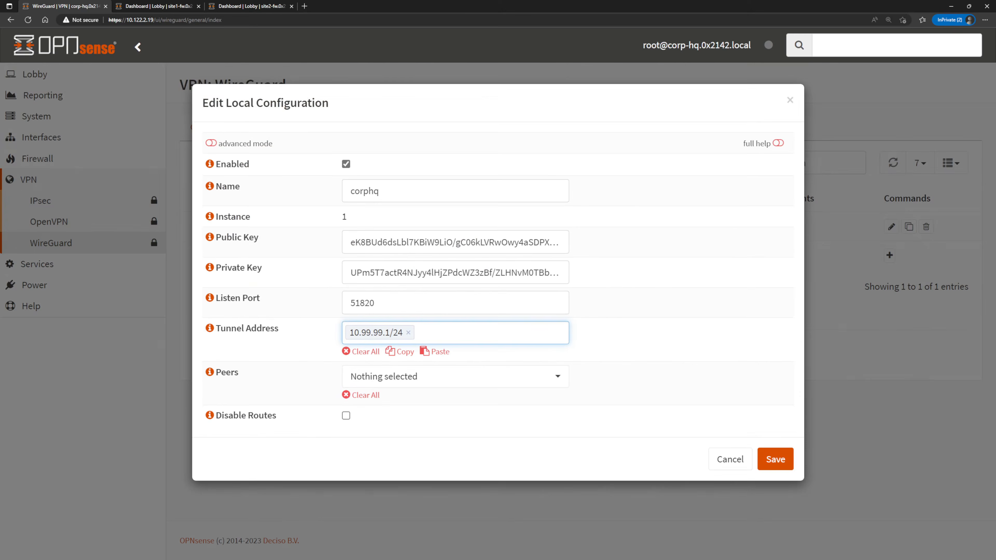
{"action": "left_click_drag", "start_coordinate": [561, 241], "coordinate": [350, 242]}
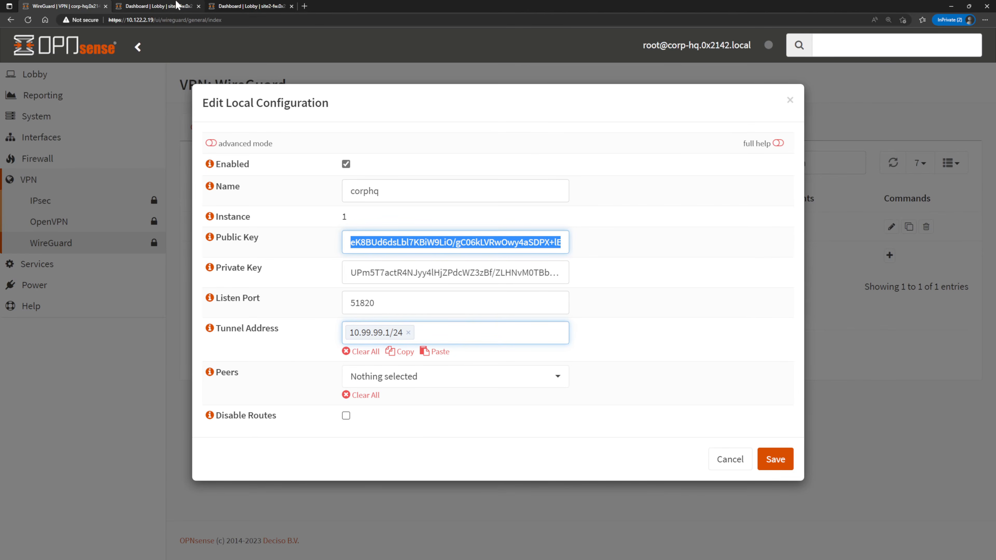
Switch to the site1-fw firewall, enable the WireGuard VPN service there, and apply the change.
{"action": "left_click", "coordinate": [177, 5]}
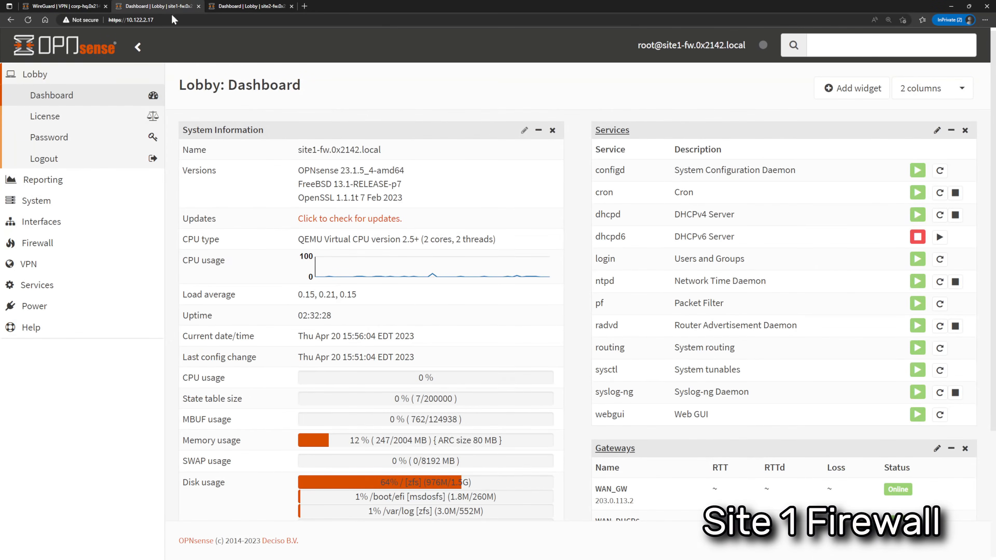
{"action": "left_click", "coordinate": [55, 264]}
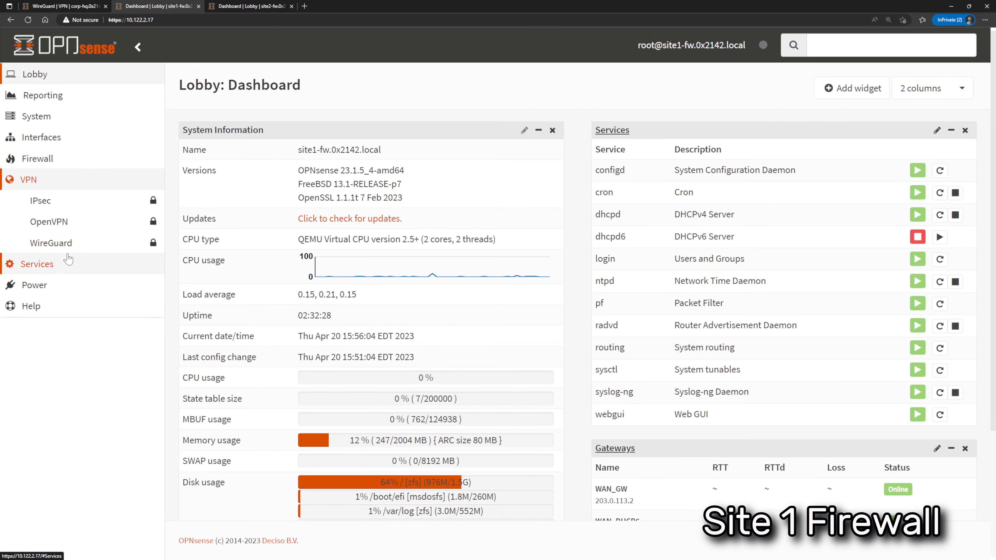
{"action": "left_click", "coordinate": [67, 247]}
{"action": "left_click", "coordinate": [388, 173]}
{"action": "left_click", "coordinate": [218, 227]}
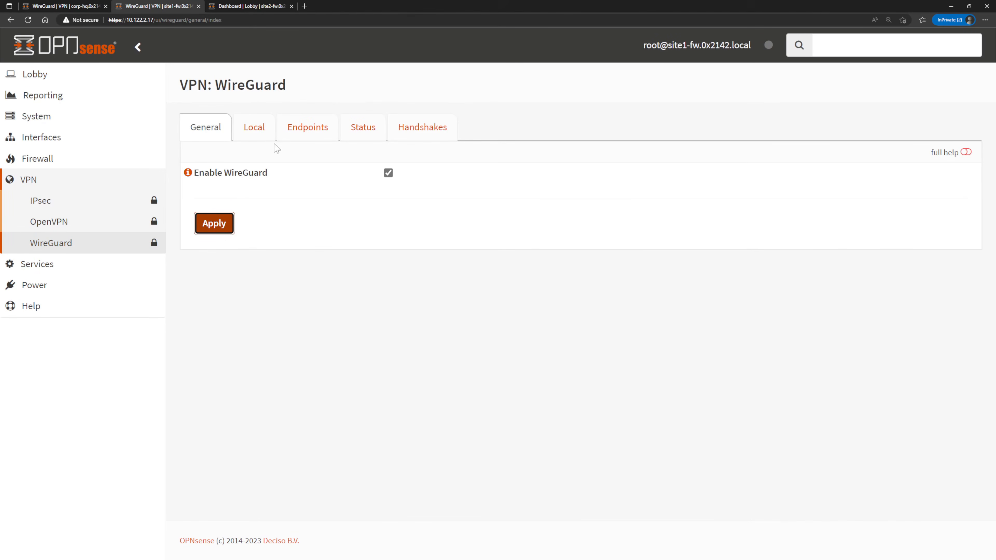
Add a WireGuard endpoint named corphq on site1-fw and paste the copied corp HQ public key into it.
{"action": "left_click", "coordinate": [259, 129]}
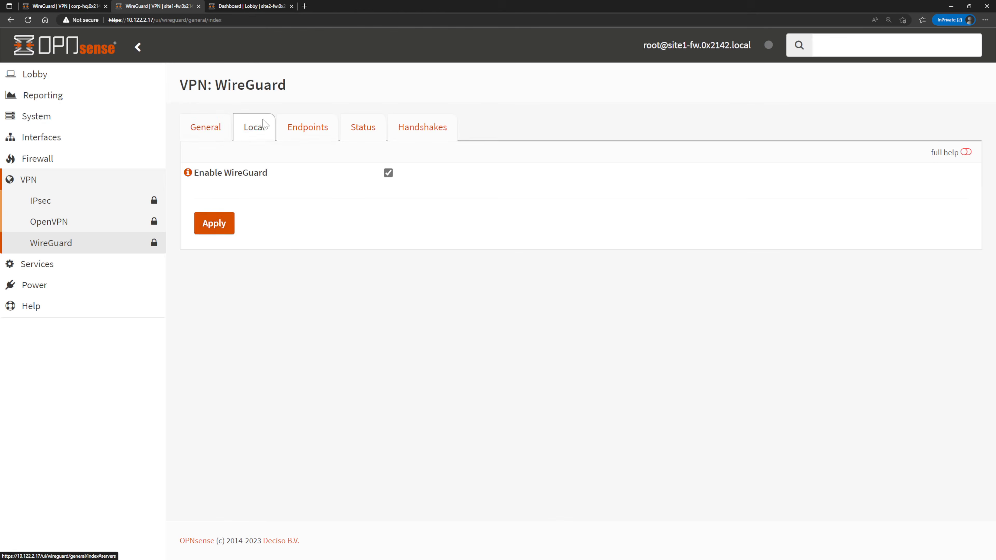
{"action": "left_click", "coordinate": [290, 135]}
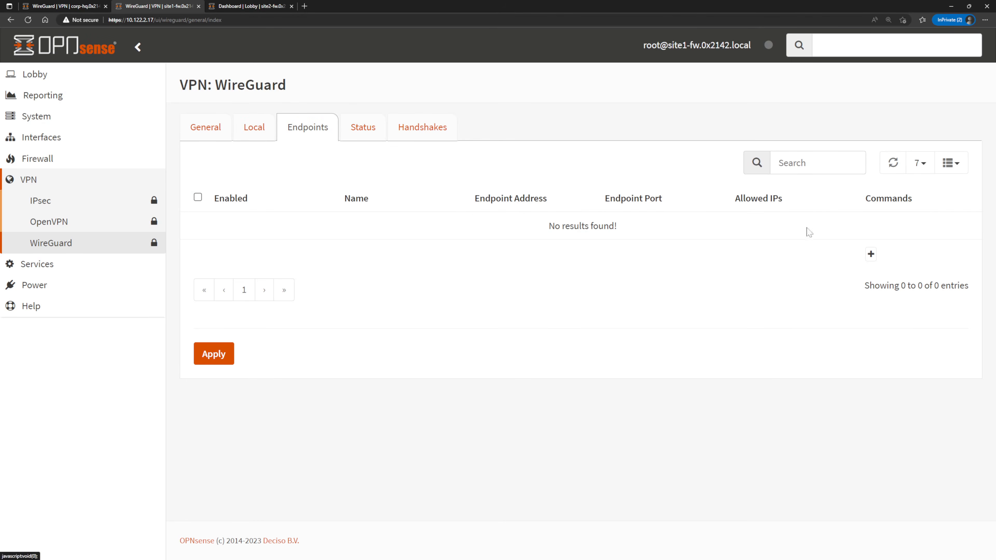
{"action": "left_click", "coordinate": [870, 254]}
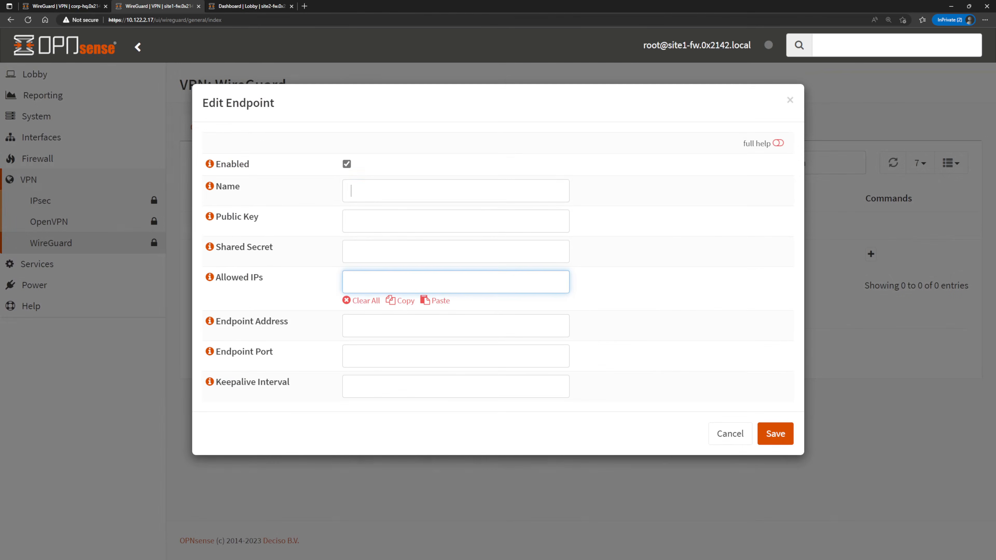
{"action": "type", "text": "corphq"}
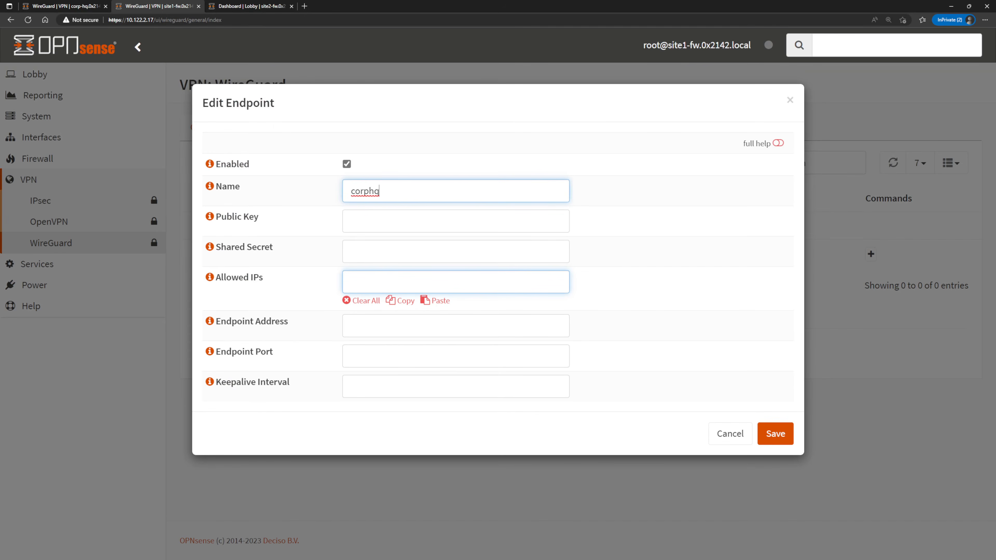
{"action": "key", "text": "Tab"}
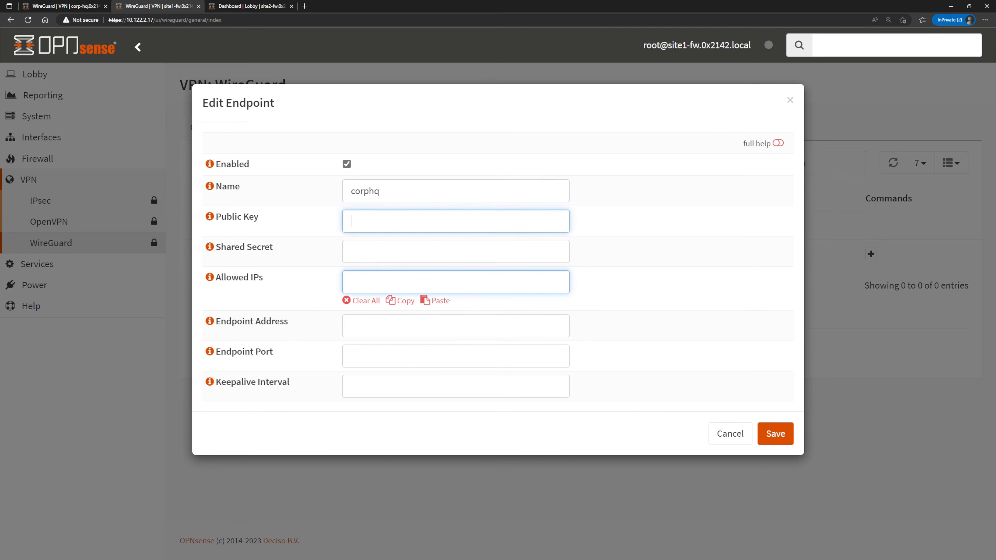
{"action": "key", "text": "ctrl+v"}
Set the corphq endpoint's allowed IPs to 10.60.60.0/24.
{"action": "left_click", "coordinate": [506, 274]}
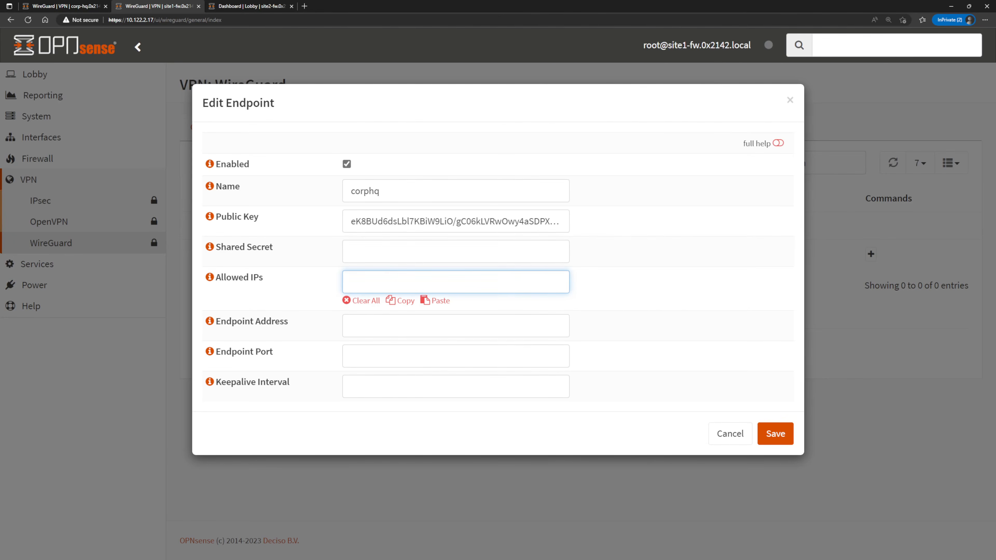
{"action": "type", "text": "10.60.60.0./24"}
{"action": "key", "text": "Return"}
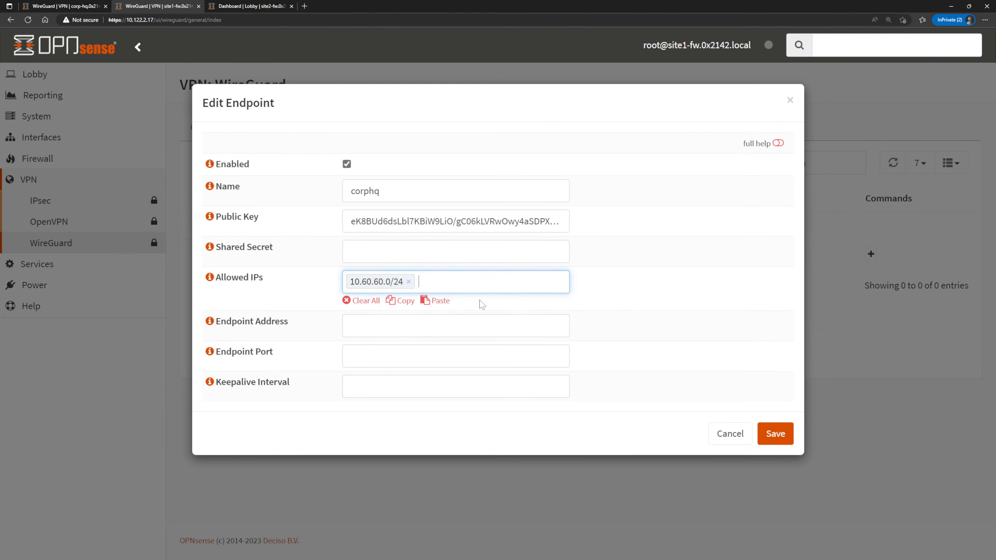
Set the corphq endpoint's address to corp-hq.0x2142.local and keepalive interval to 25, then save and apply it.
{"action": "key", "text": "Tab"}
{"action": "type", "text": "co"}
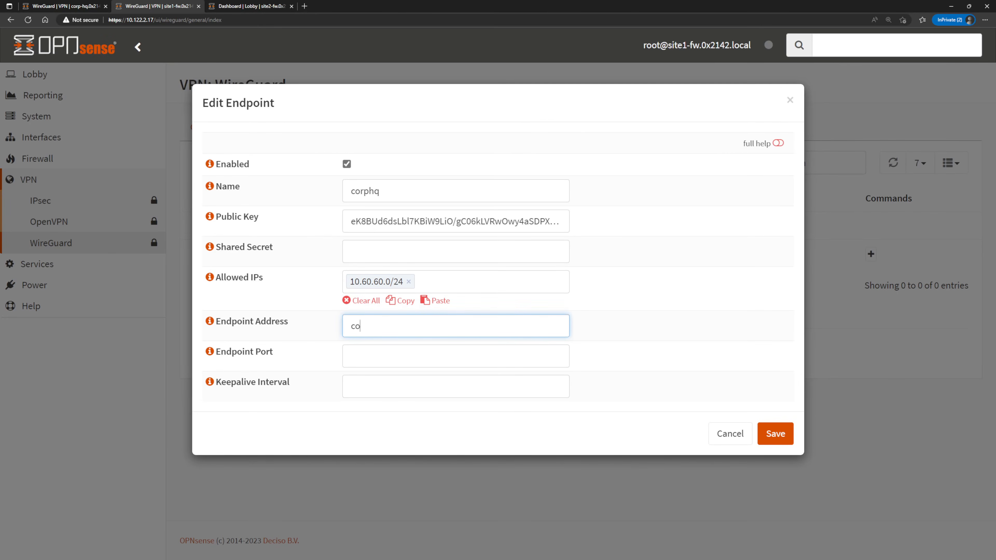
{"action": "type", "text": "rp-hq.0x2142.local"}
{"action": "key", "text": "Tab"}
{"action": "key", "text": "Tab"}
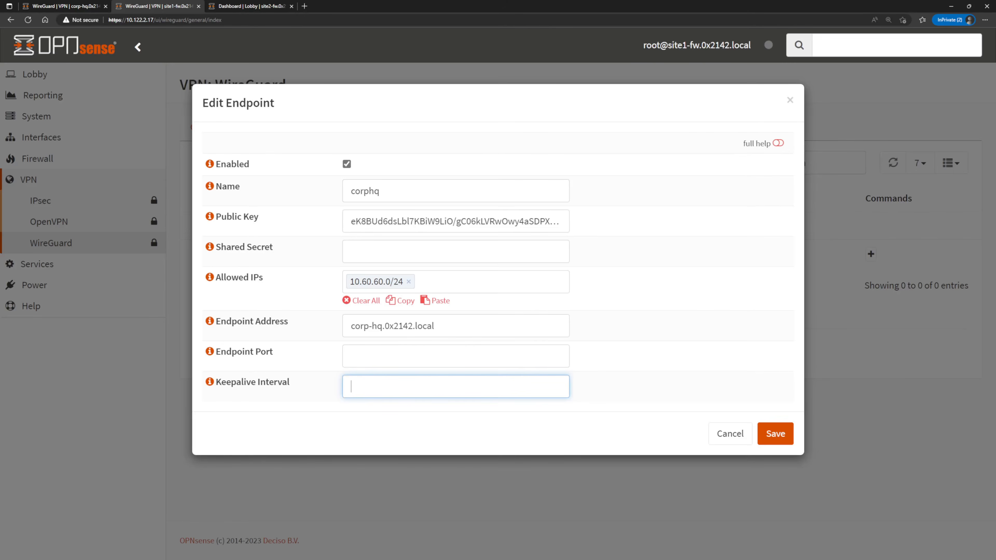
{"action": "type", "text": "25"}
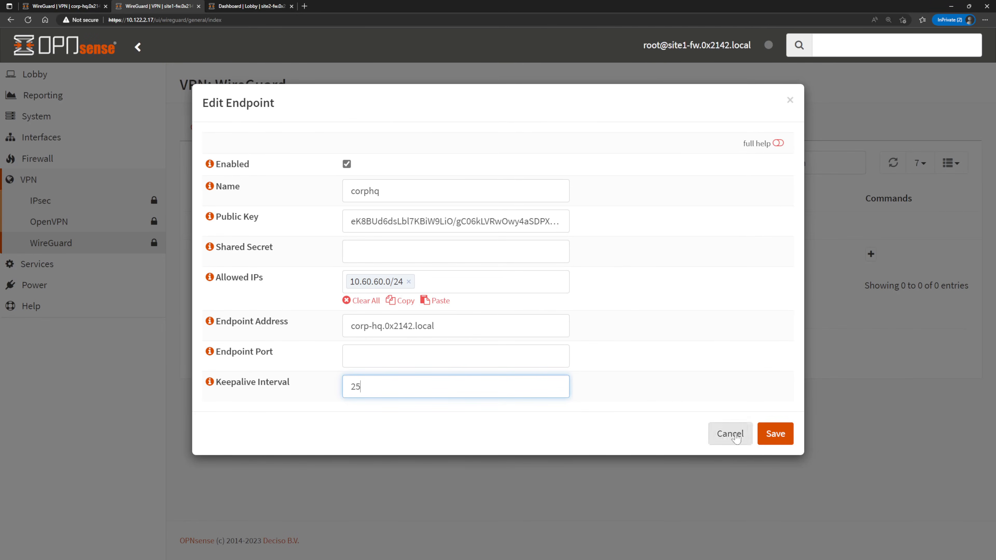
{"action": "left_click", "coordinate": [775, 435]}
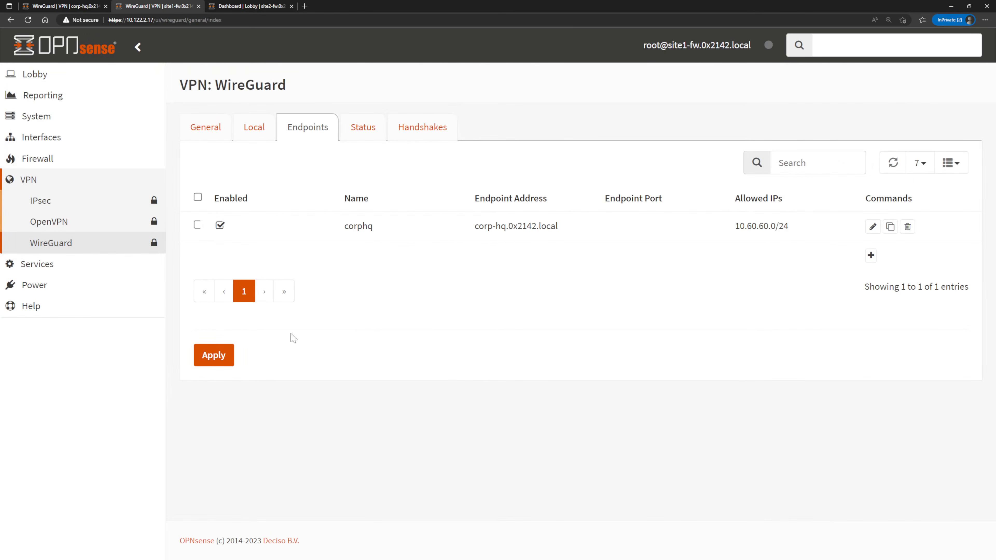
{"action": "left_click", "coordinate": [212, 357]}
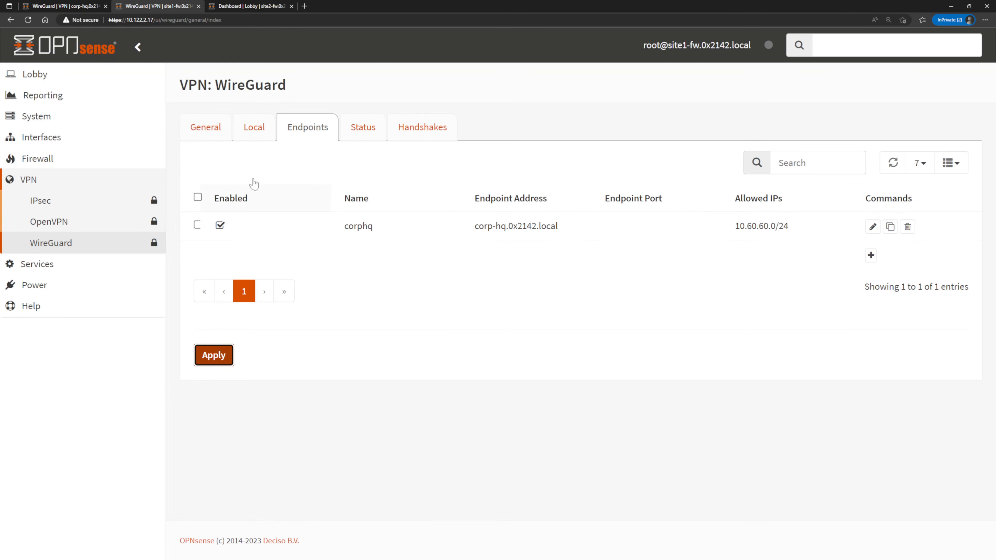
Add a WireGuard local configuration named site1 with listen port 51820 and tunnel address 10.99.99.100/24.
{"action": "left_click", "coordinate": [254, 127]}
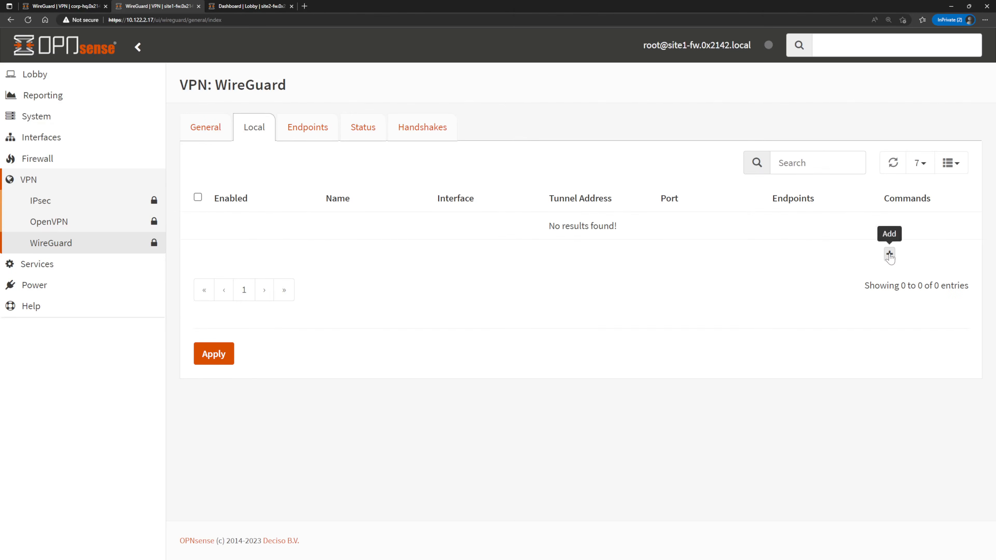
{"action": "left_click", "coordinate": [889, 254]}
{"action": "type", "text": "site1"}
{"action": "key", "text": "Tab"}
{"action": "key", "text": "Tab"}
{"action": "key", "text": "Tab"}
{"action": "type", "text": "51820"}
{"action": "key", "text": "Tab"}
{"action": "type", "text": "10.99.99.100/24"}
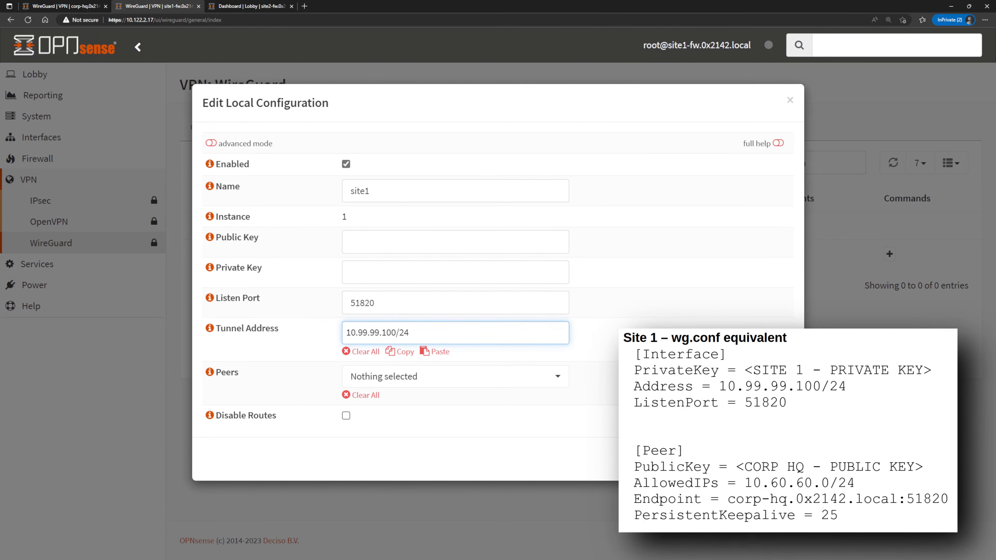
Select corphq as the site1 configuration's peer, then save and apply it.
{"action": "left_click", "coordinate": [559, 387]}
{"action": "left_click", "coordinate": [526, 431]}
{"action": "left_click", "coordinate": [643, 416]}
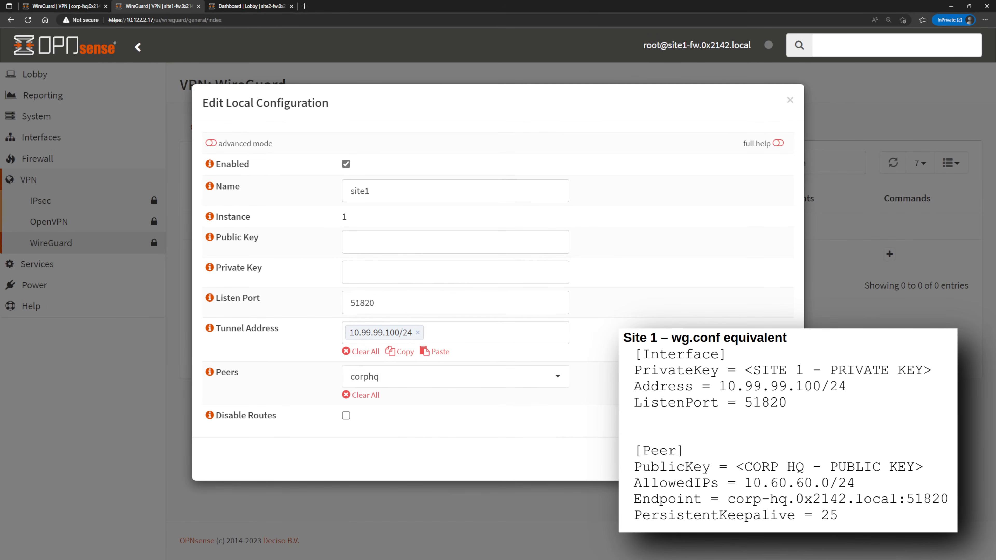
{"action": "left_click", "coordinate": [776, 459]}
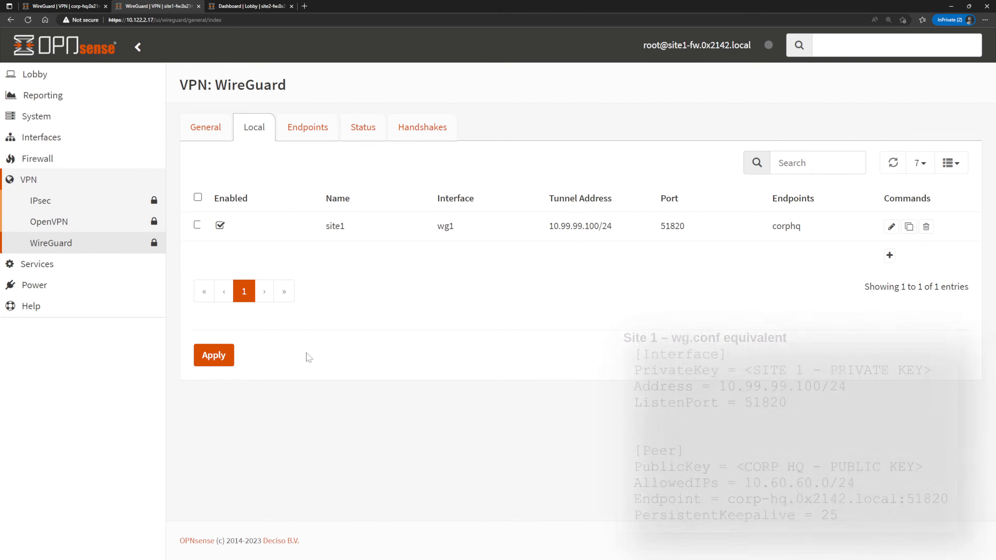
{"action": "left_click", "coordinate": [231, 364]}
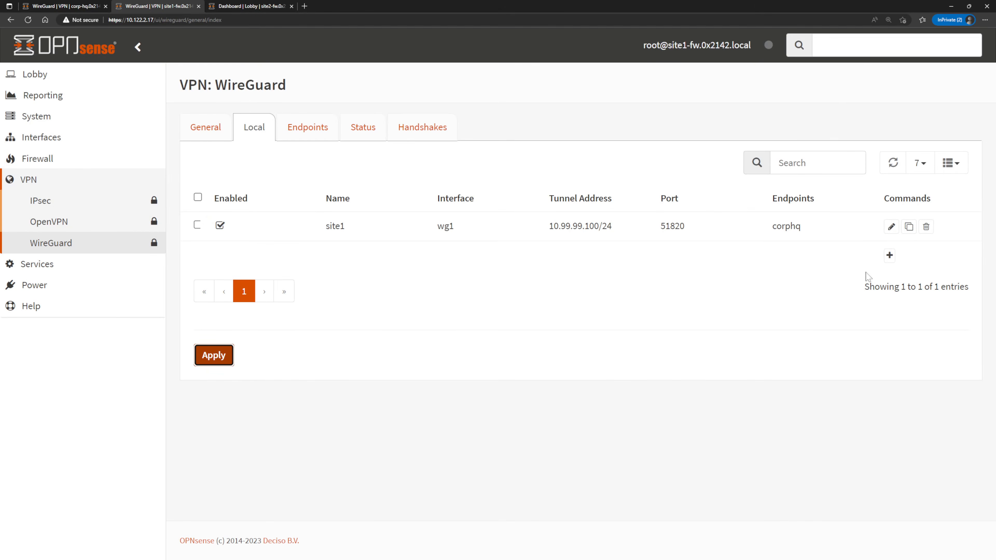
On the corp-hq firewall, add a WireGuard endpoint named site1 using the public key copied from site1-fw's local configuration.
{"action": "left_click", "coordinate": [891, 226]}
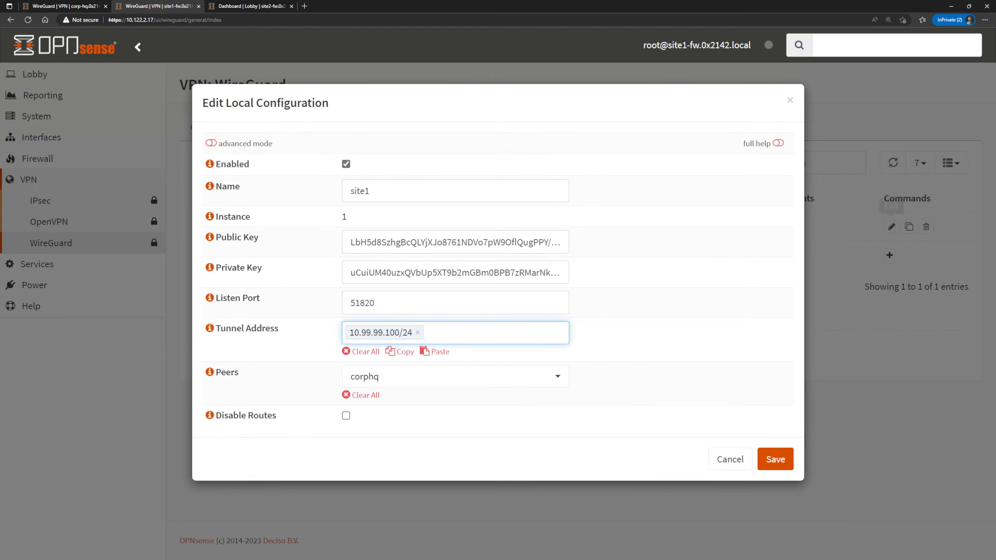
{"action": "key", "text": "ctrl+a"}
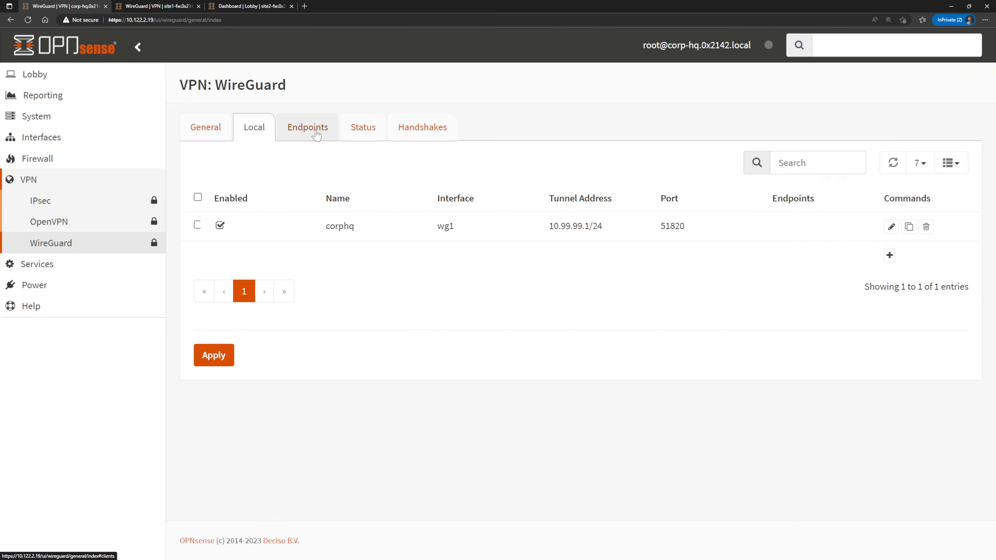
{"action": "left_click", "coordinate": [317, 133]}
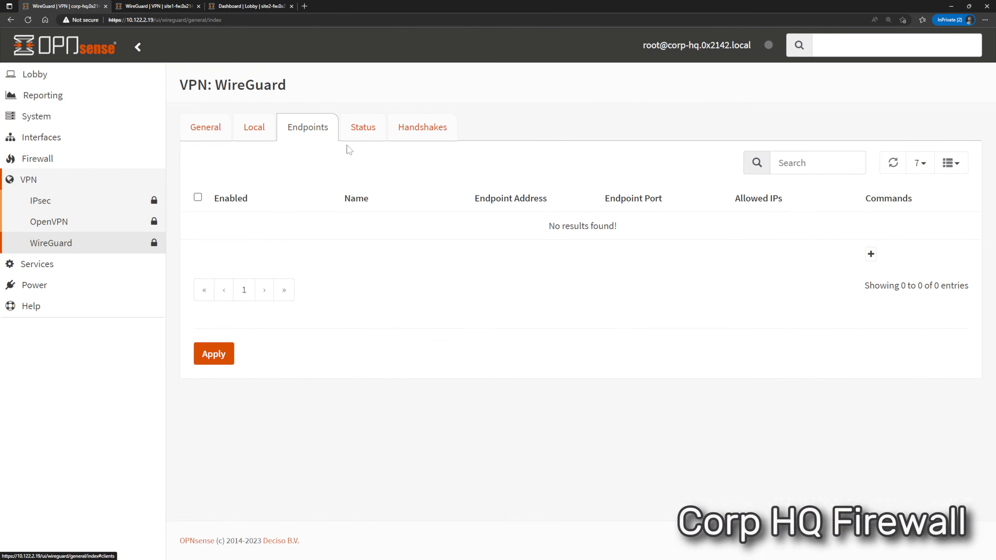
{"action": "left_click", "coordinate": [870, 254]}
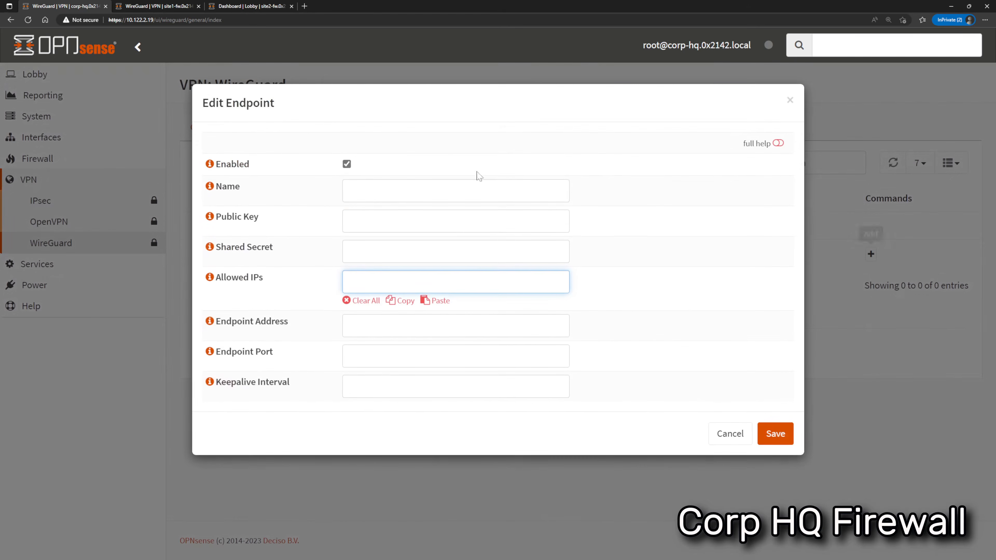
{"action": "left_click", "coordinate": [355, 190]}
{"action": "type", "text": "site1"}
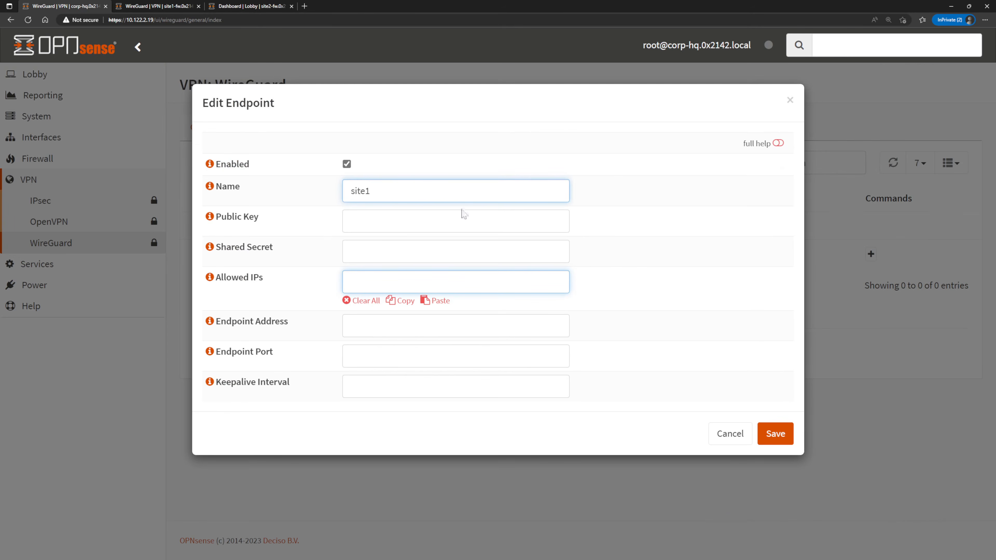
{"action": "key", "text": "Tab"}
{"action": "key", "text": "ctrl+v"}
Set the site1 endpoint's allowed IPs to 10.100.100.0/24.
{"action": "key", "text": "Tab"}
{"action": "key", "text": "Tab"}
{"action": "type", "text": "10."}
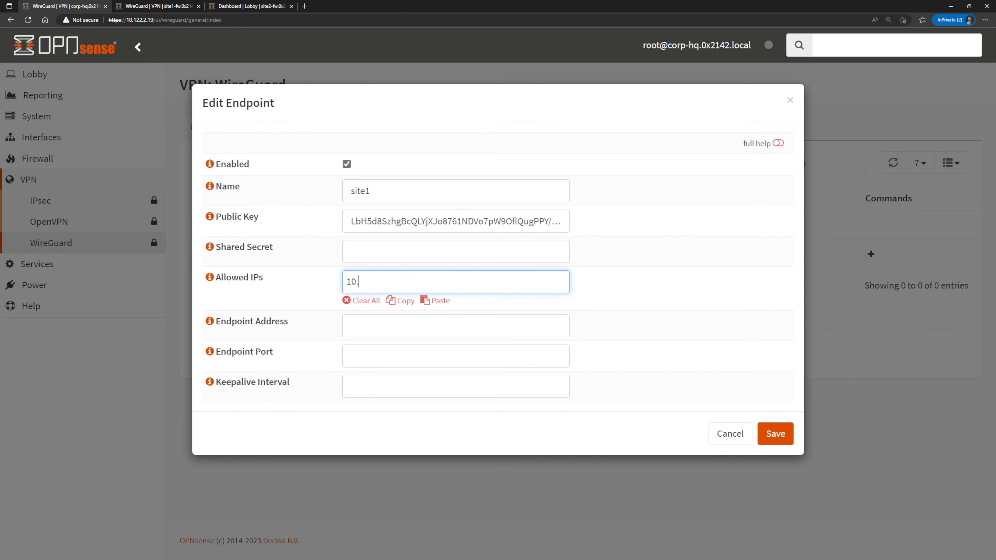
{"action": "type", "text": "100.100.0/24"}
Set the site1 endpoint's address to site1.0x2142.local and keepalive interval to 25, then save and apply it.
{"action": "left_click", "coordinate": [431, 324]}
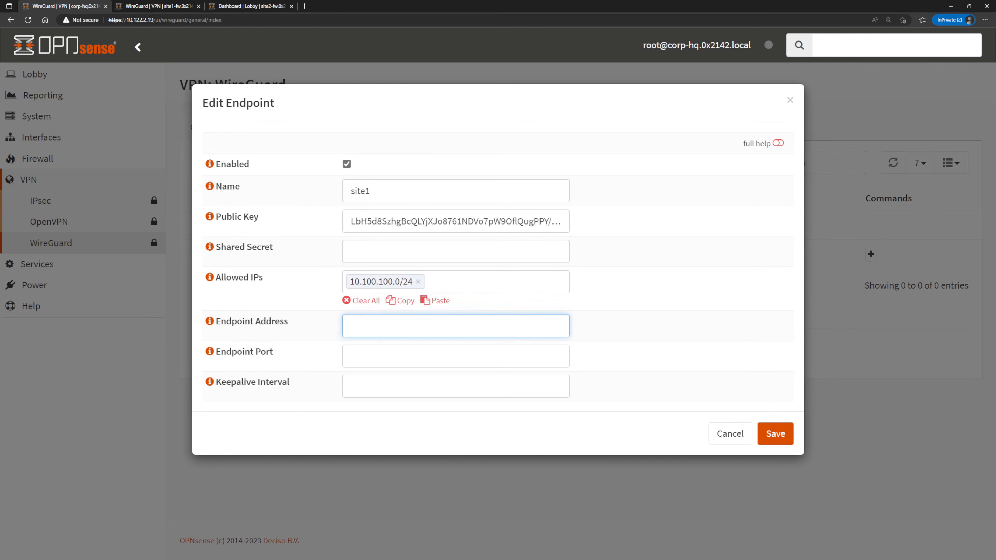
{"action": "type", "text": "site1.0x2142.local"}
{"action": "key", "text": "Tab"}
{"action": "key", "text": "Tab"}
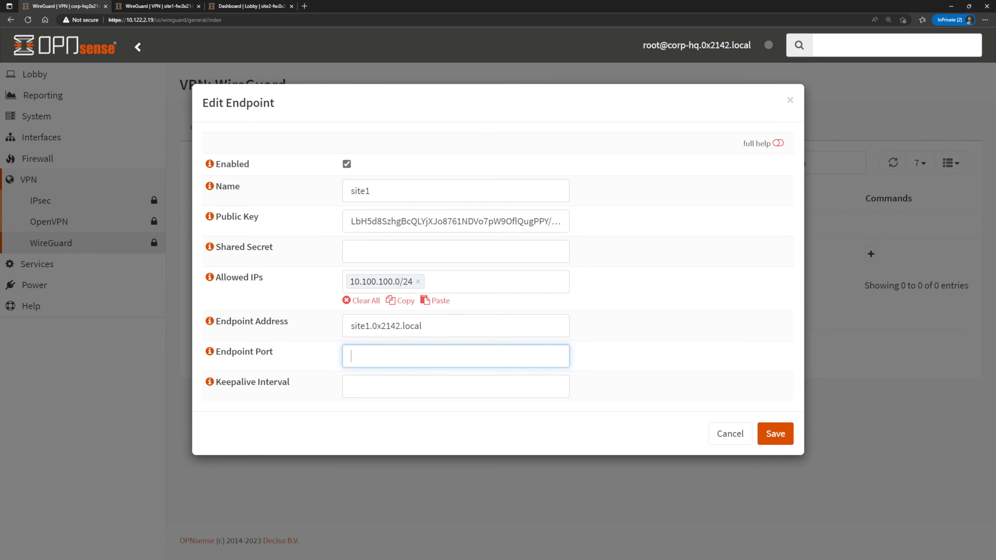
{"action": "key", "text": "Tab"}
{"action": "key", "text": "Tab"}
{"action": "type", "text": "25"}
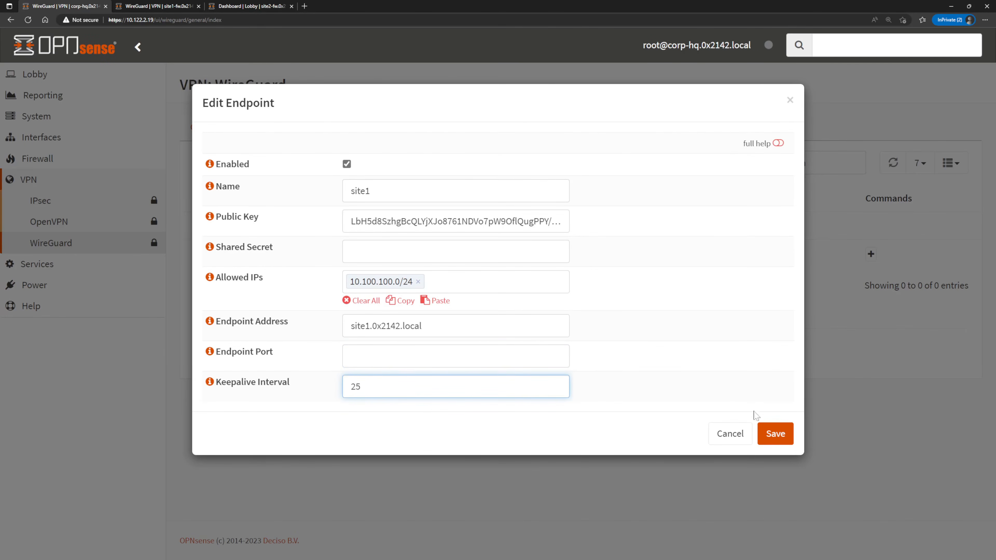
{"action": "left_click", "coordinate": [788, 433]}
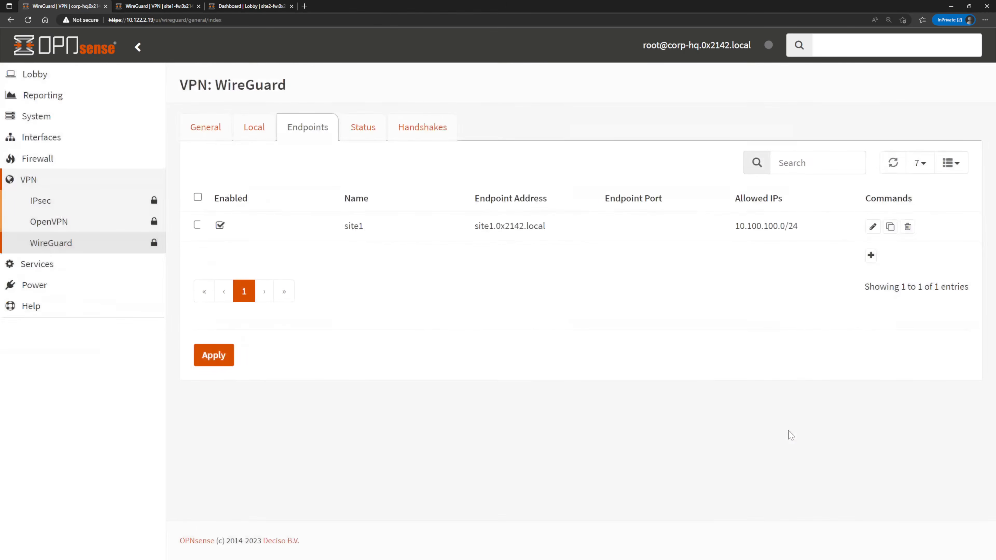
{"action": "left_click", "coordinate": [207, 356]}
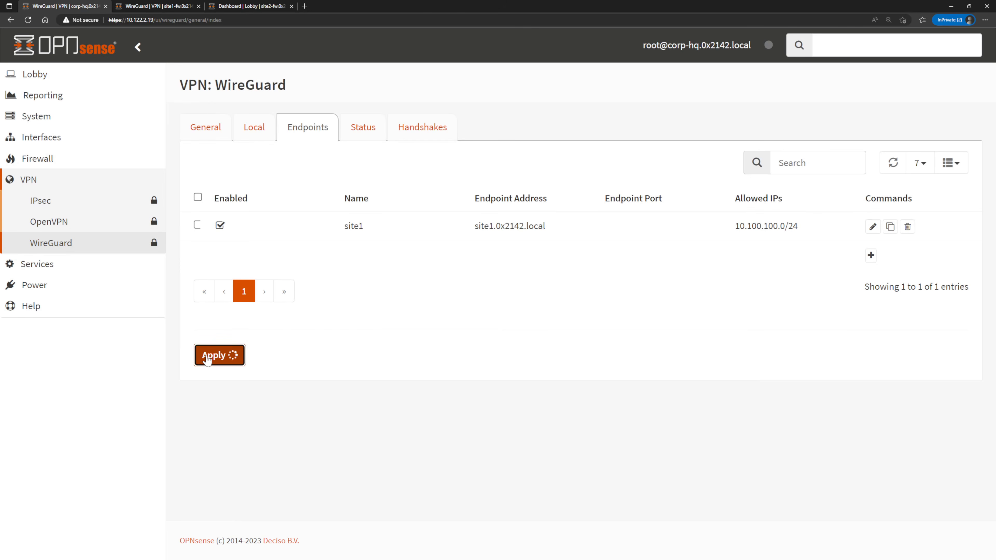
Assign site1 as the peer of the corphq local configuration, then save and apply the change.
{"action": "left_click", "coordinate": [262, 133]}
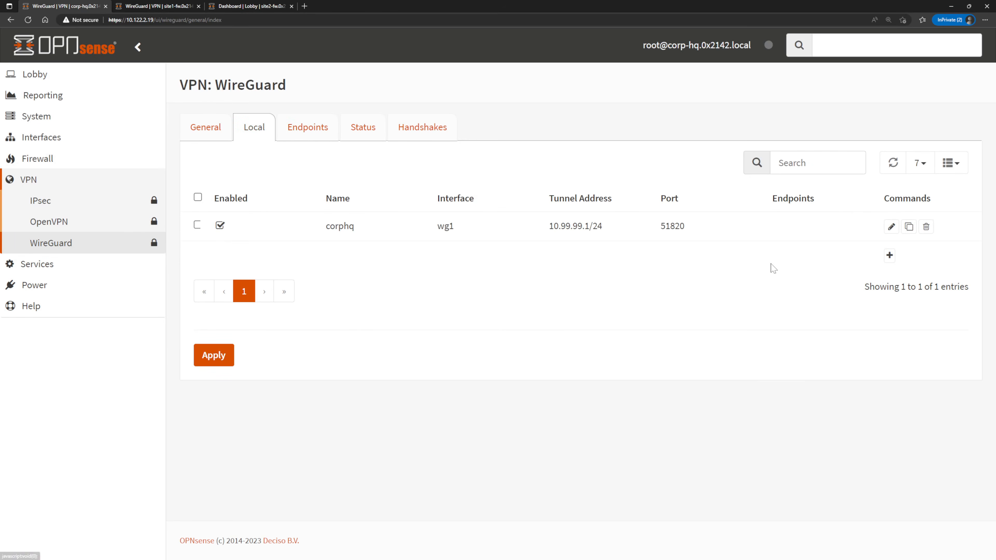
{"action": "left_click", "coordinate": [891, 227]}
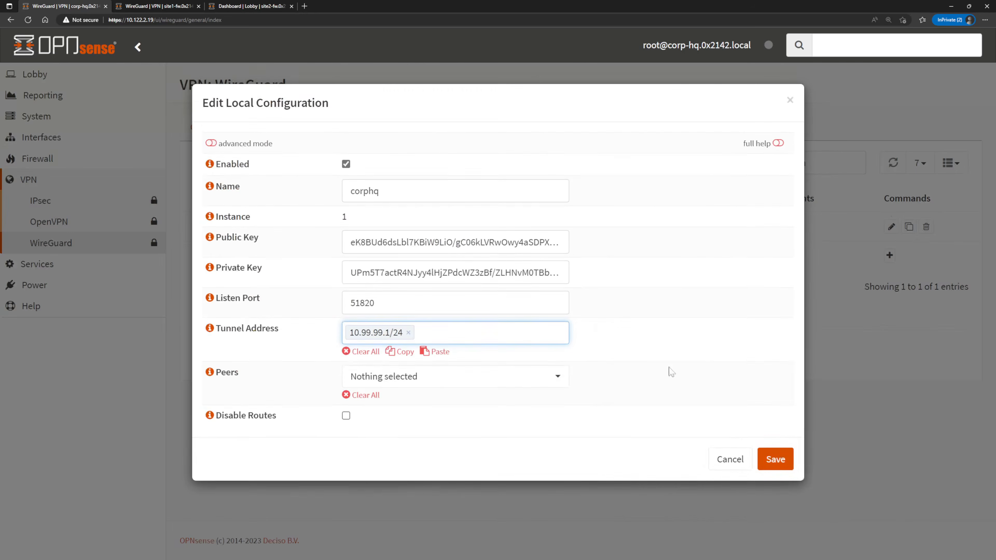
{"action": "left_click", "coordinate": [522, 384]}
{"action": "left_click", "coordinate": [494, 430]}
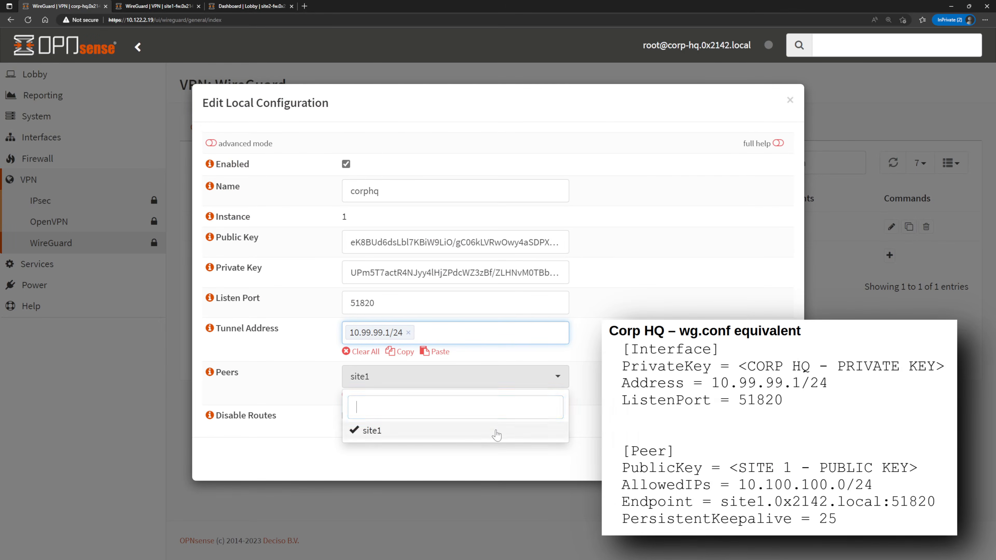
{"action": "left_click", "coordinate": [775, 459]}
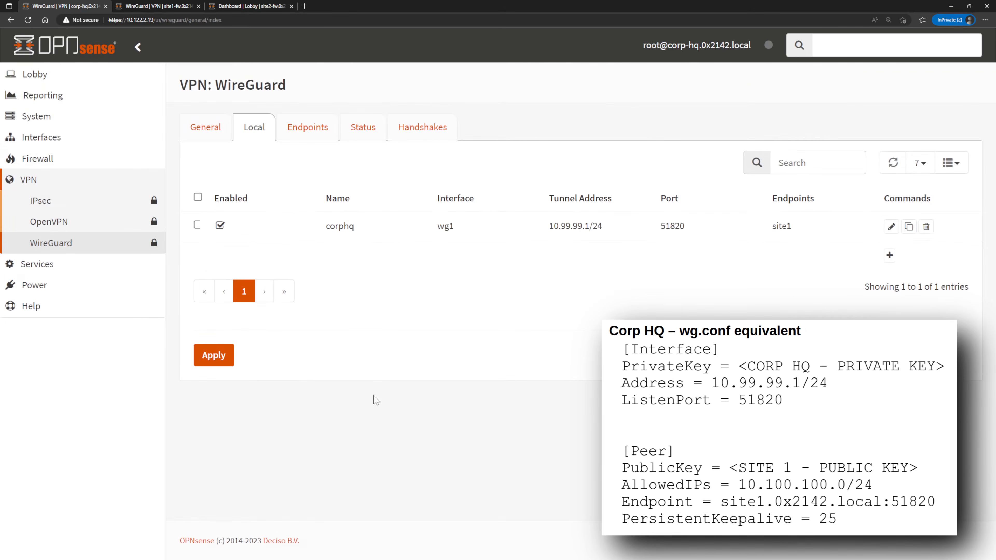
{"action": "left_click", "coordinate": [229, 353]}
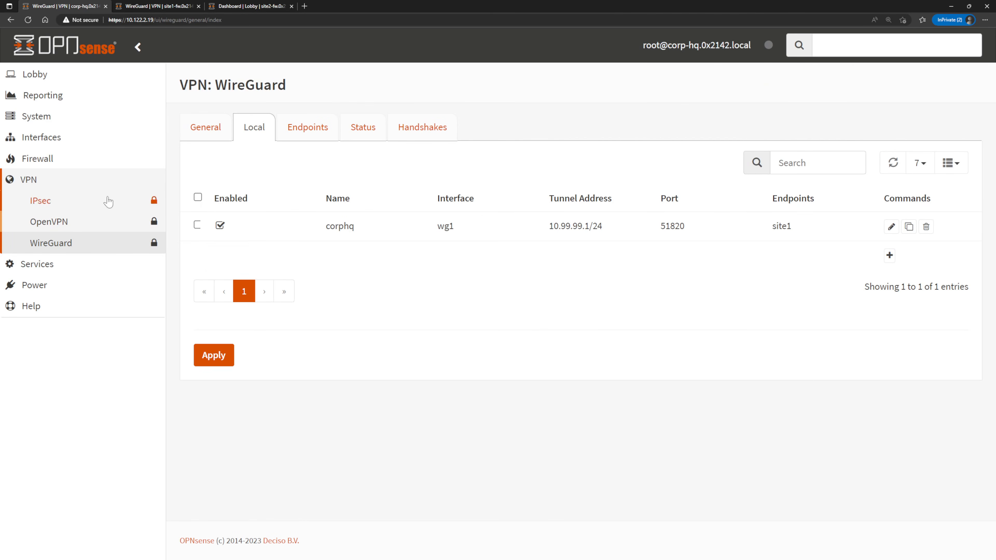
Create a Host(s) firewall alias named wg_peers containing site1.0x2142.local and site2.0x2142.local.
{"action": "left_click", "coordinate": [47, 160]}
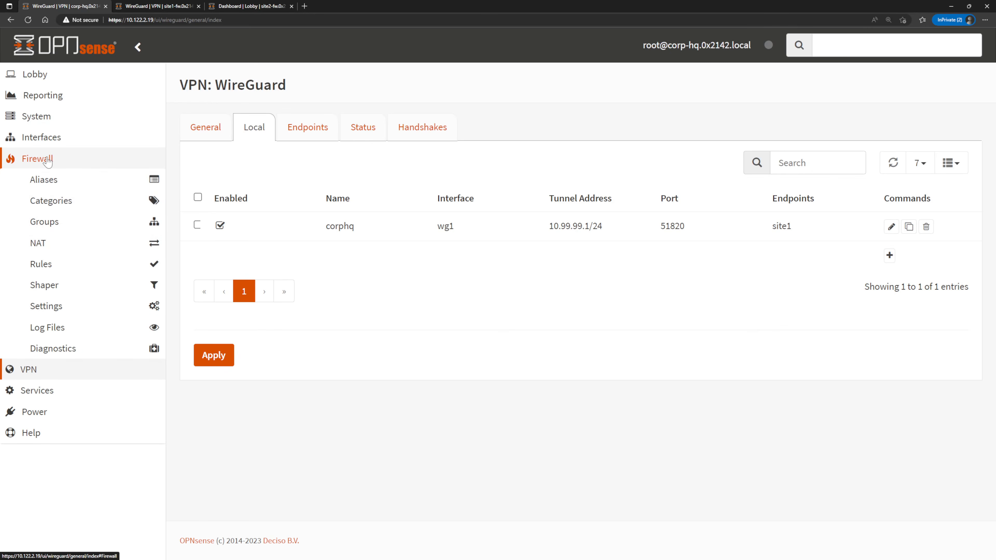
{"action": "left_click", "coordinate": [75, 181]}
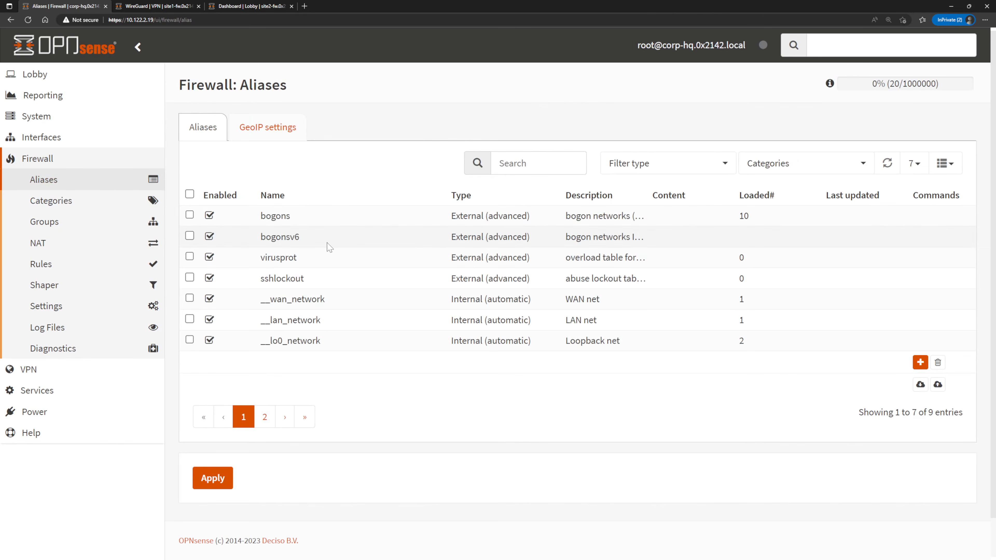
{"action": "left_click", "coordinate": [919, 363]}
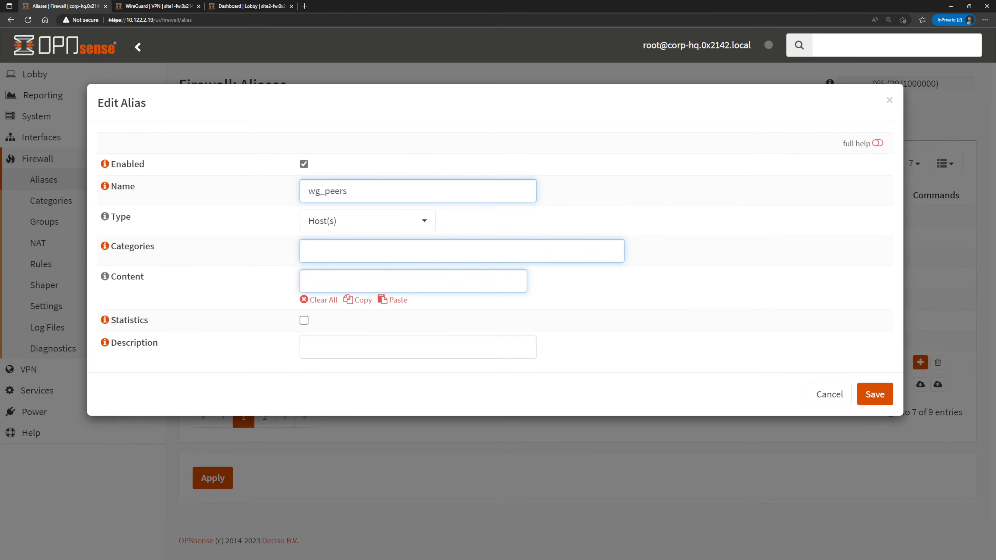
{"action": "left_click", "coordinate": [310, 281]}
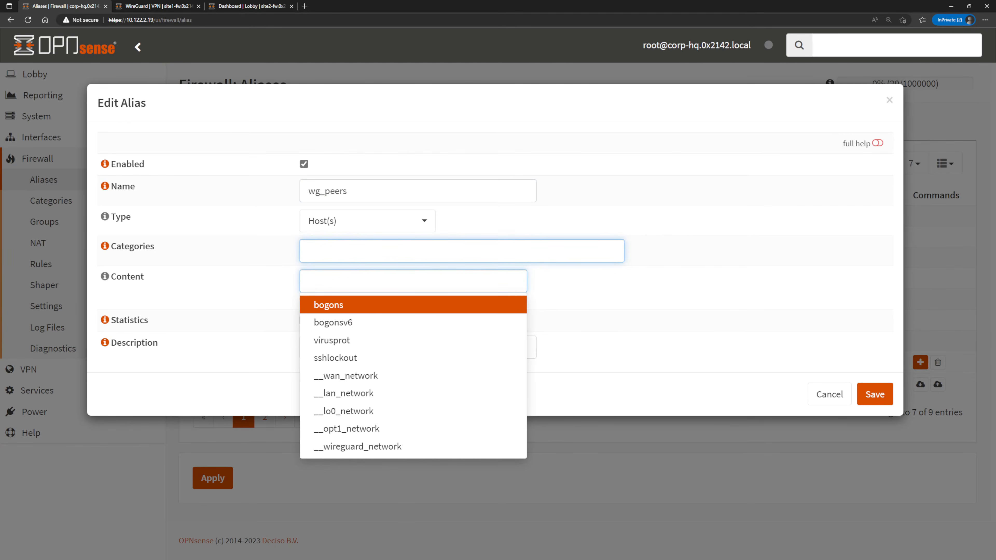
{"action": "type", "text": "site1.0x2142.local"}
{"action": "key", "text": "Return"}
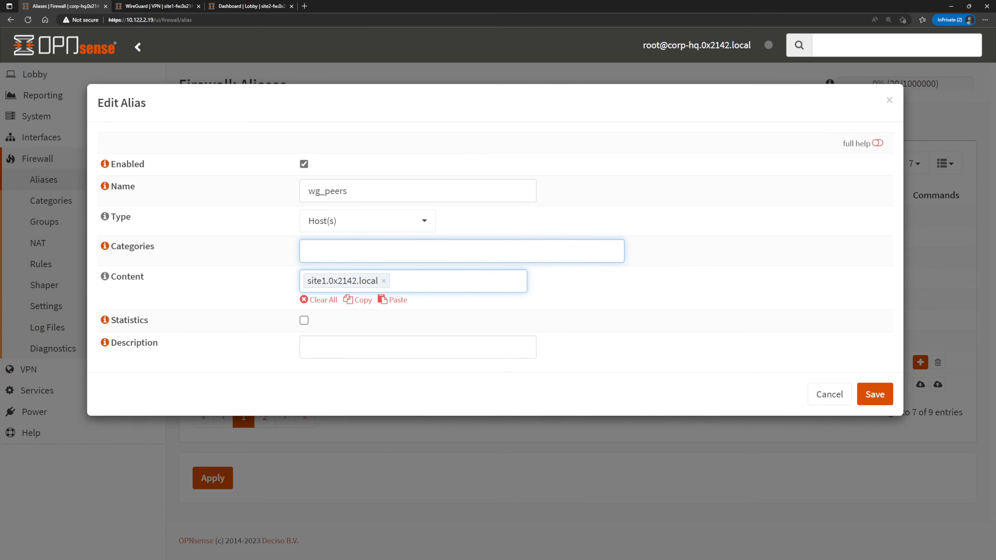
{"action": "type", "text": "site2.0x2142.local"}
{"action": "key", "text": "Return"}
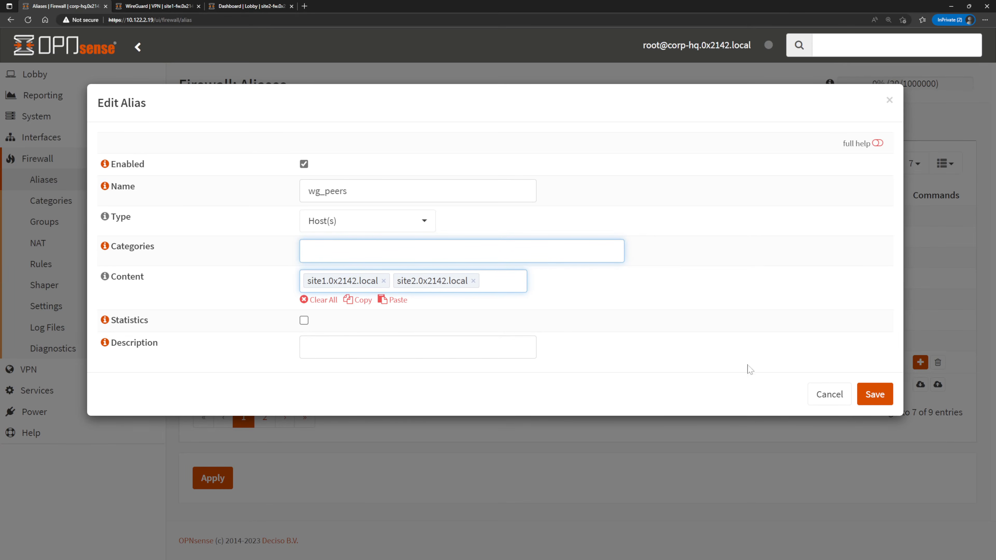
Save the wg_peers alias and apply the alias changes.
{"action": "left_click", "coordinate": [872, 394]}
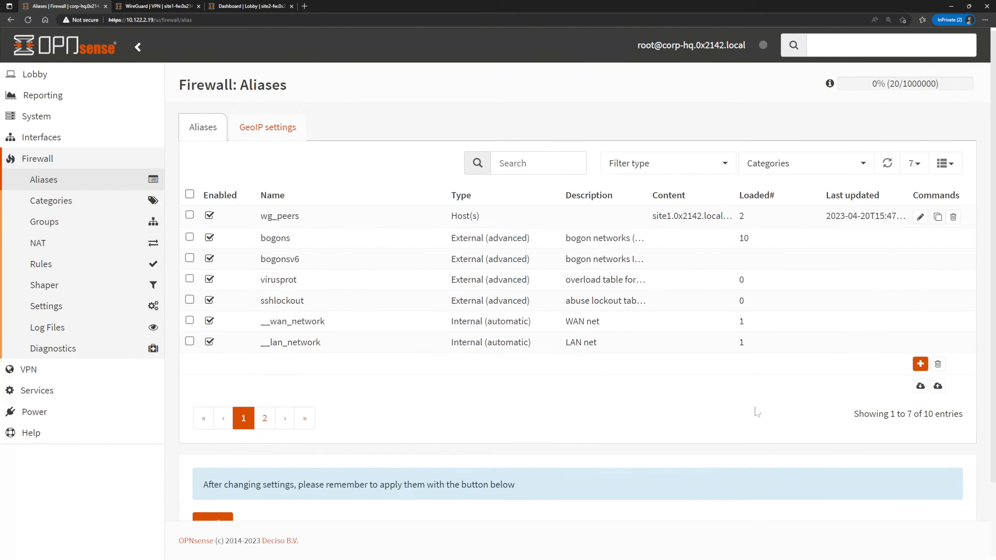
{"action": "scroll", "coordinate": [392, 457], "scroll_direction": "down", "scroll_amount": 2}
{"action": "left_click", "coordinate": [215, 451]}
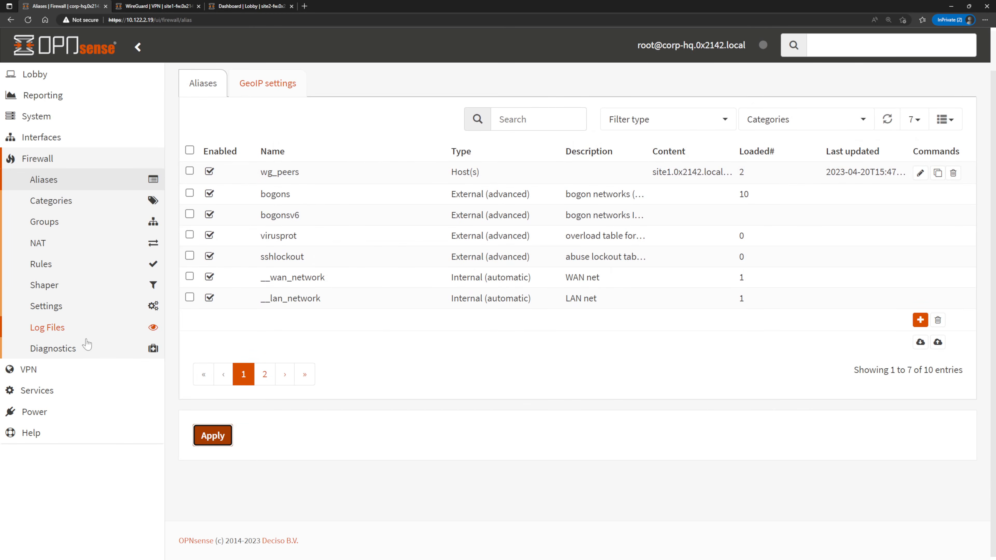
Look up the addresses currently resolved for the wg_peers alias in the firewall alias diagnostics and refresh the table.
{"action": "left_click", "coordinate": [69, 355]}
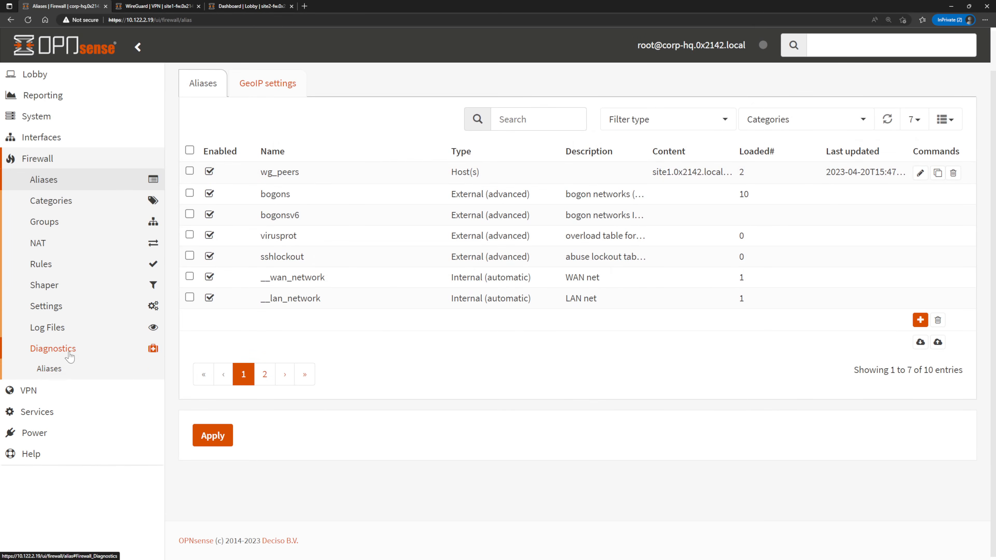
{"action": "left_click", "coordinate": [69, 369]}
{"action": "left_click", "coordinate": [262, 136]}
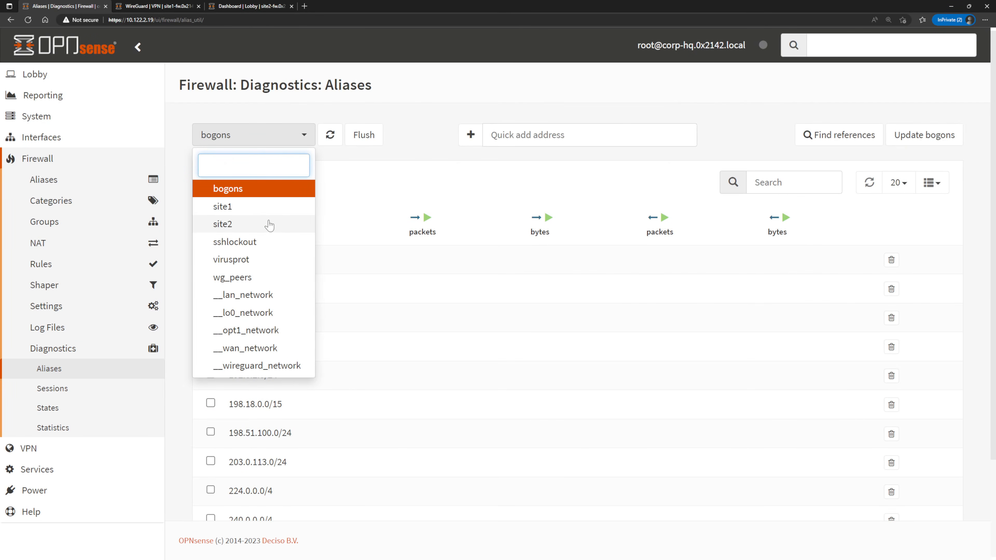
{"action": "left_click", "coordinate": [260, 278]}
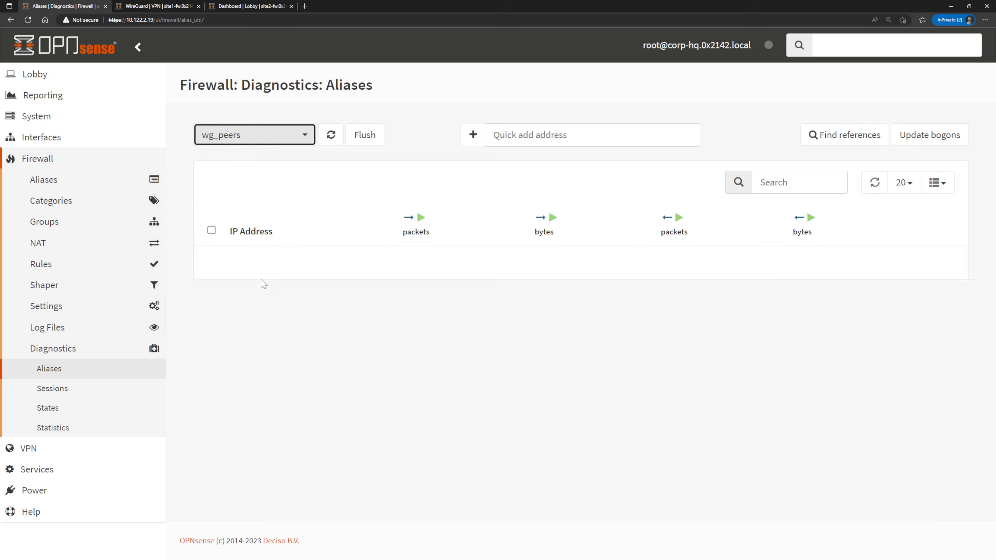
{"action": "left_click", "coordinate": [337, 137]}
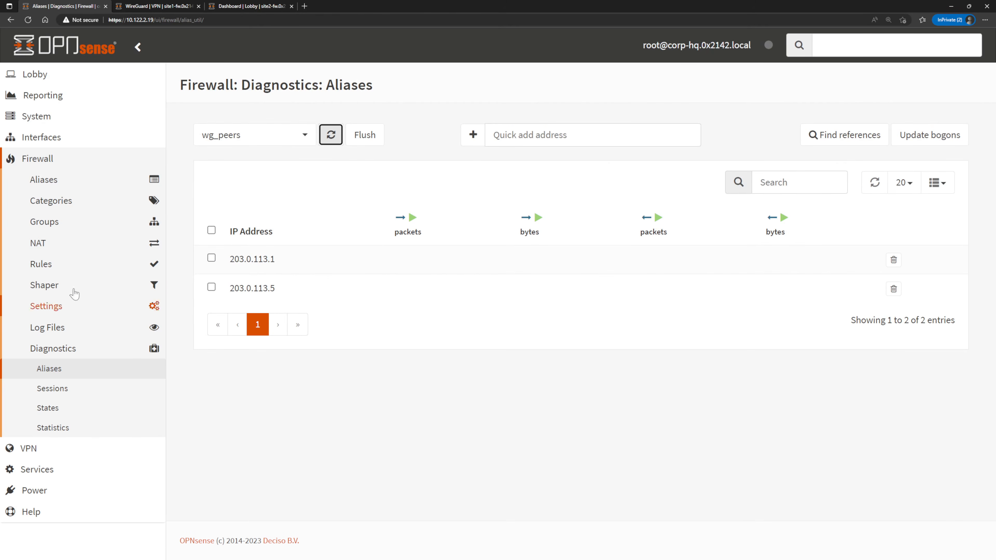
Start a new WAN firewall rule with TCP/IP version IPv4+IPv6 and protocol UDP.
{"action": "left_click", "coordinate": [83, 269]}
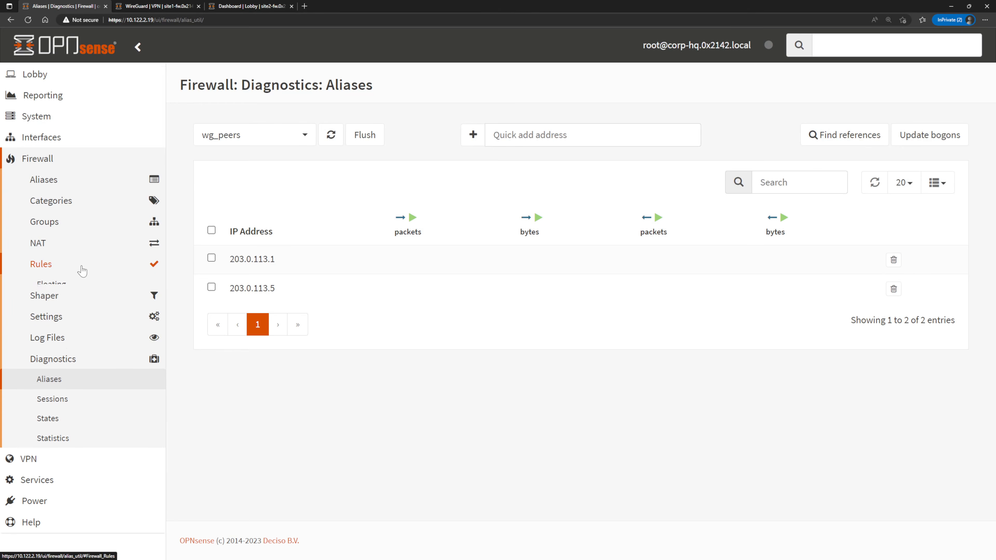
{"action": "left_click", "coordinate": [78, 362]}
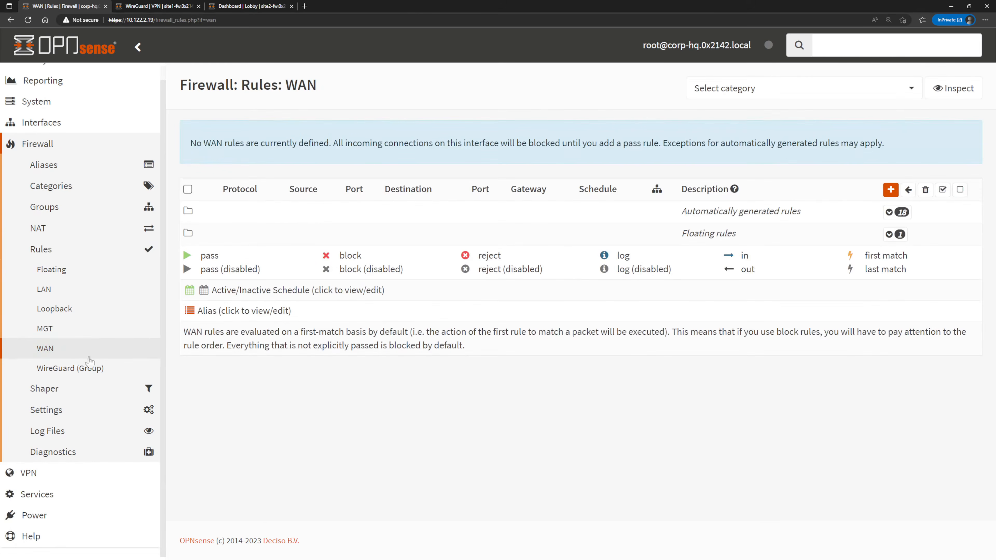
{"action": "left_click", "coordinate": [890, 191]}
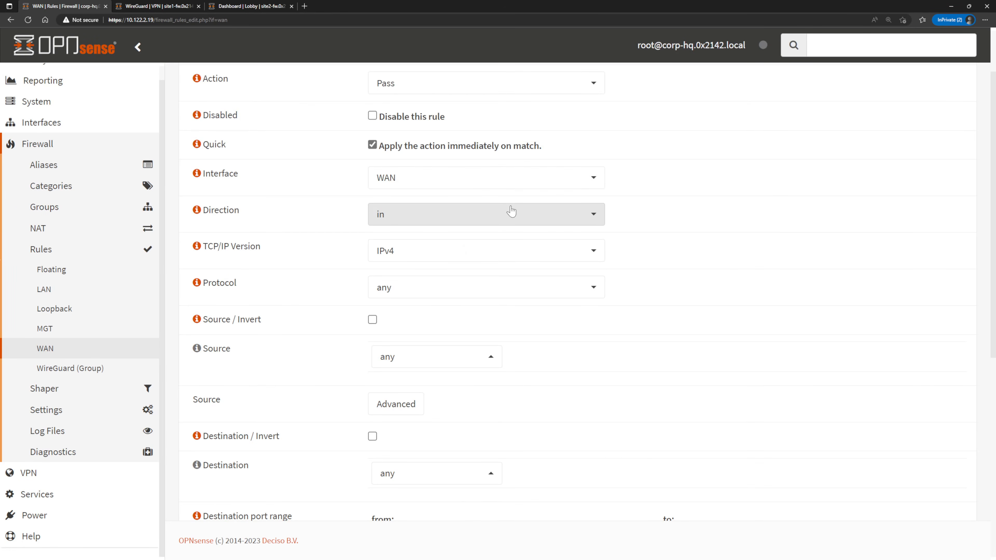
{"action": "left_click", "coordinate": [512, 251]}
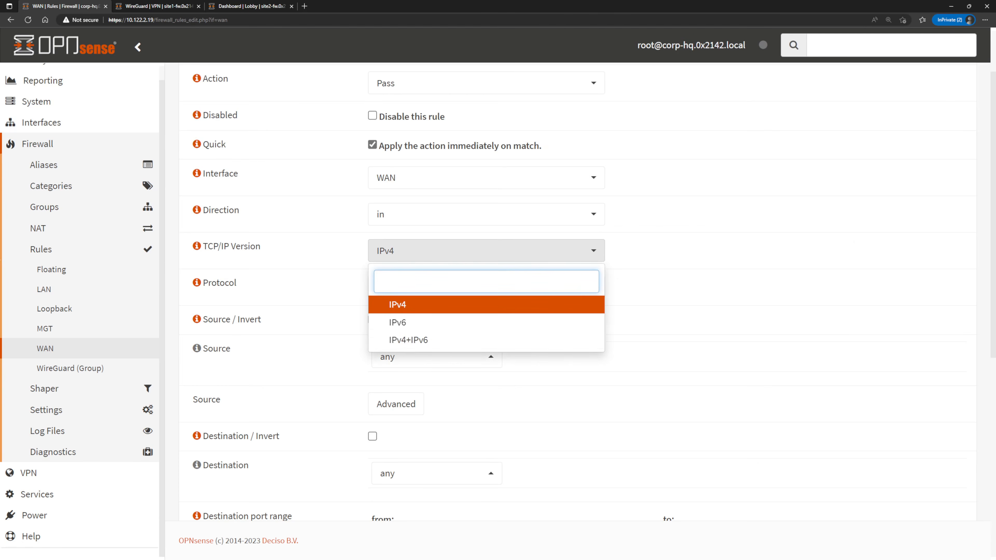
{"action": "left_click", "coordinate": [474, 340]}
{"action": "left_click", "coordinate": [500, 294]}
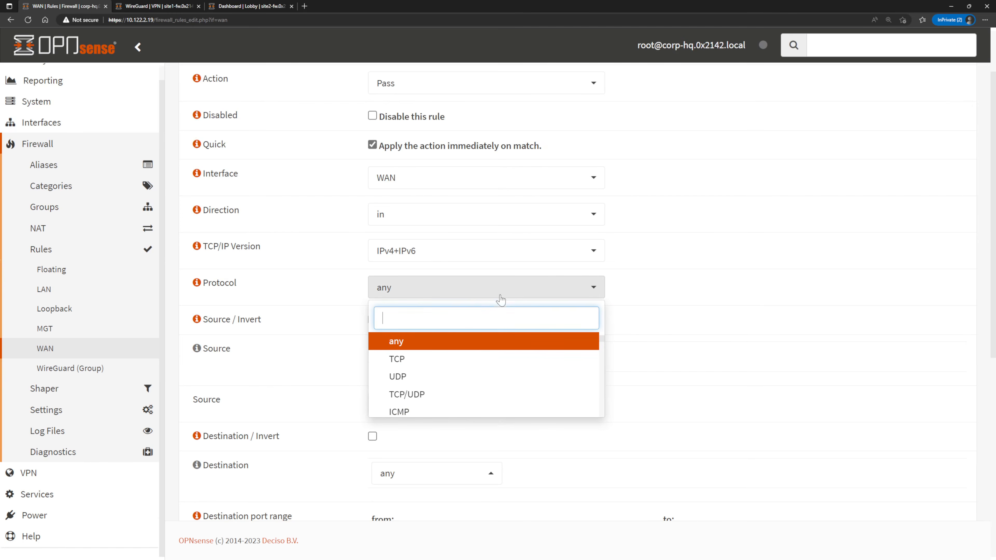
{"action": "left_click", "coordinate": [461, 378]}
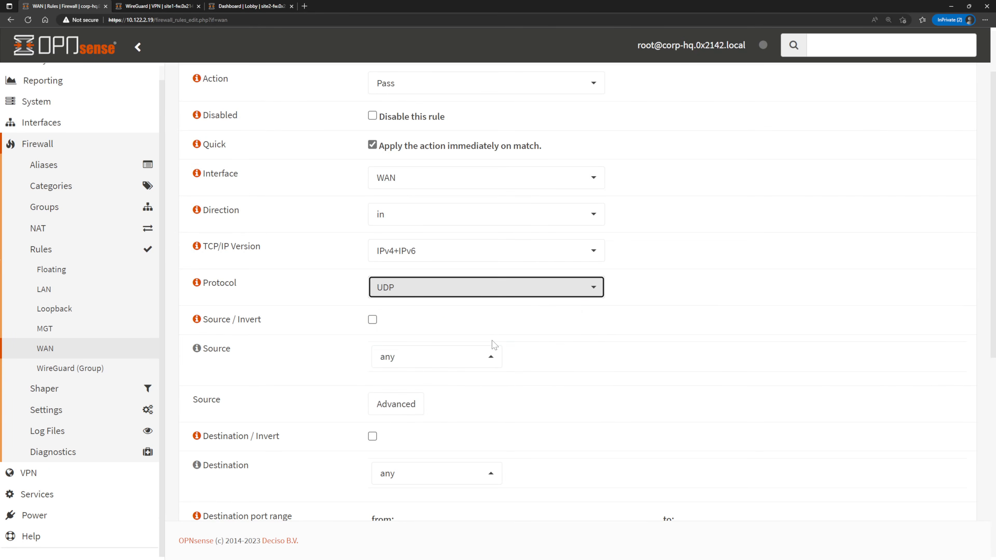
Set the WAN rule's source to the wg_peers alias and its destination to WAN address.
{"action": "left_click", "coordinate": [479, 356]}
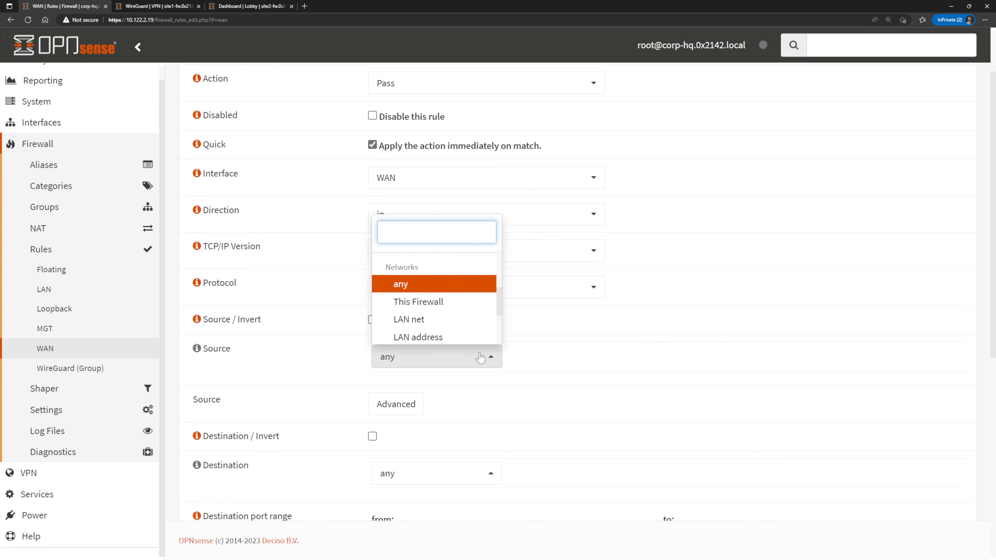
{"action": "type", "text": "wg"}
{"action": "left_click", "coordinate": [475, 333]}
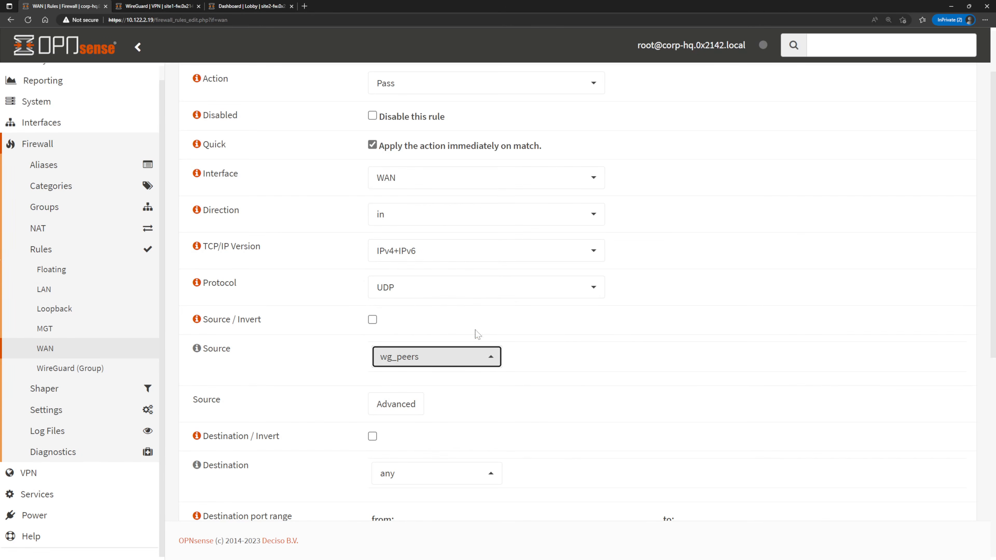
{"action": "scroll", "coordinate": [529, 326], "scroll_direction": "down", "scroll_amount": 6}
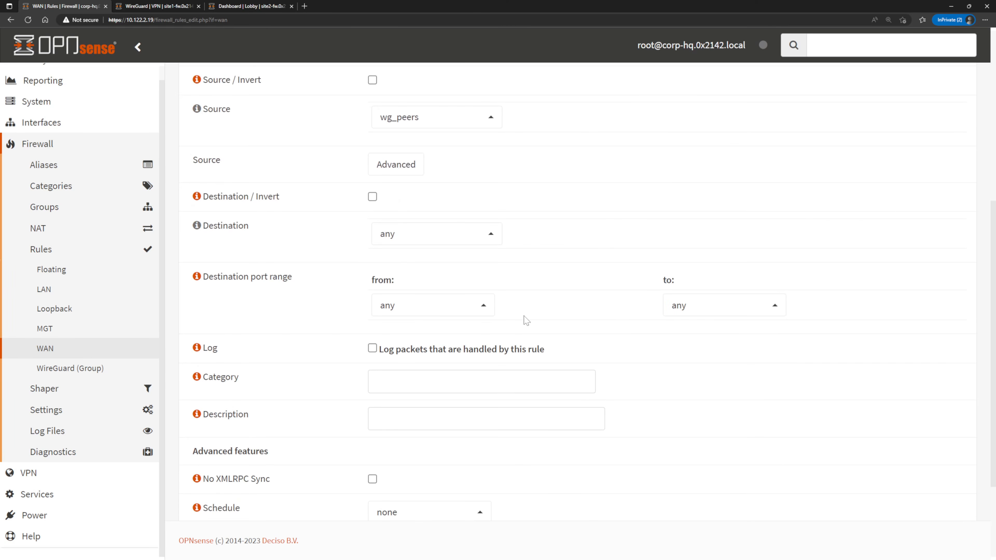
{"action": "left_click", "coordinate": [465, 240]}
{"action": "type", "text": "wan"}
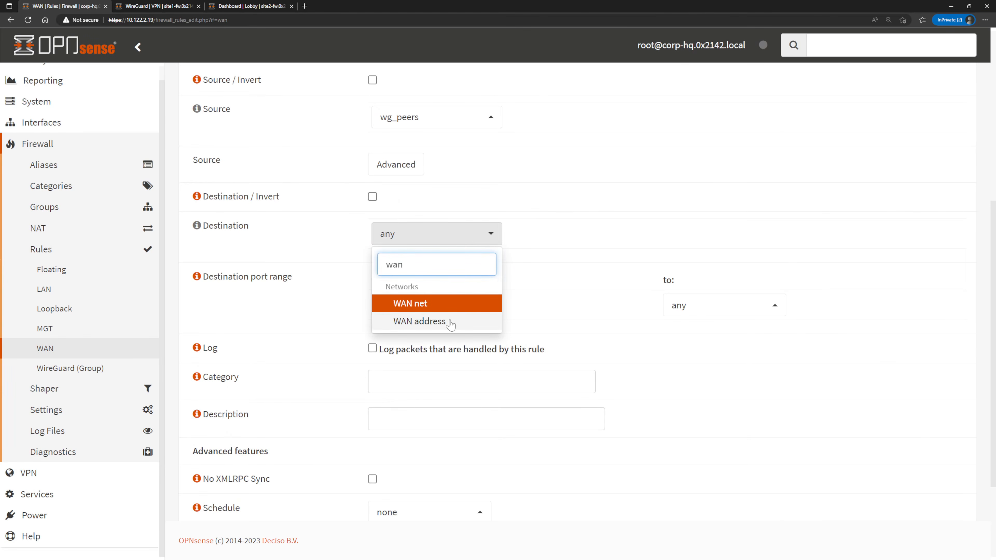
{"action": "left_click", "coordinate": [451, 322]}
Set the WAN rule's destination port range to custom port 51820 for both from and to.
{"action": "left_click", "coordinate": [451, 310]}
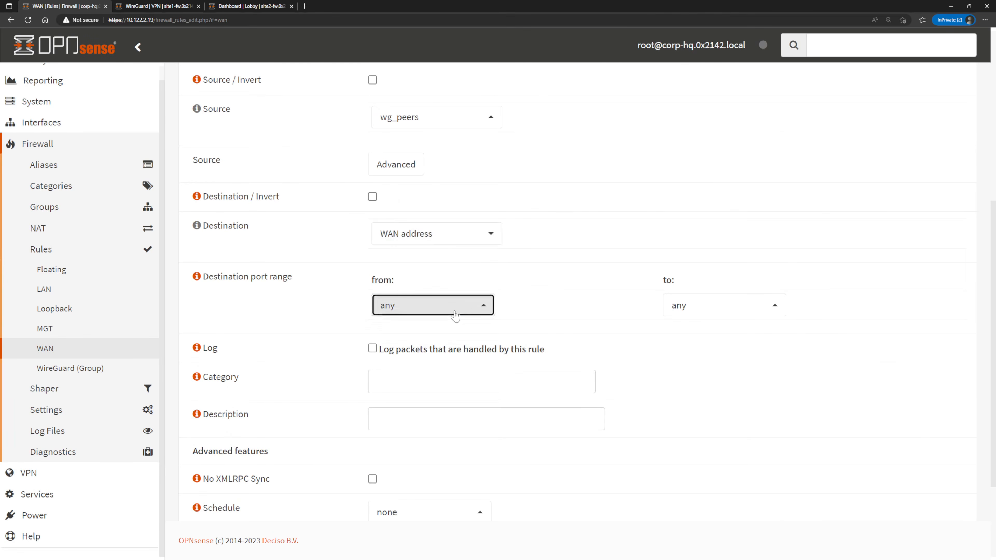
{"action": "left_click", "coordinate": [436, 356]}
{"action": "left_click", "coordinate": [455, 328]}
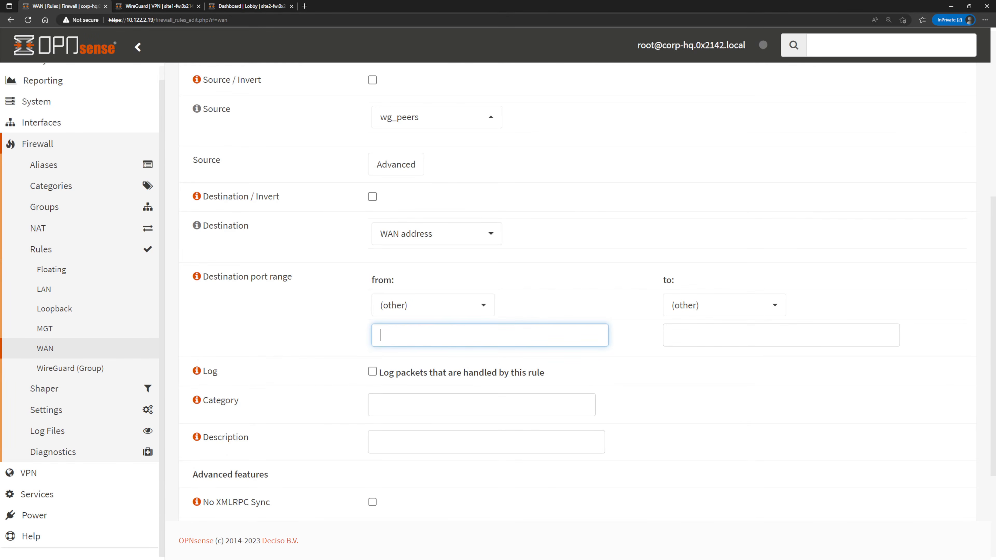
{"action": "type", "text": "51820"}
{"action": "key", "text": "Tab"}
{"action": "type", "text": "5"}
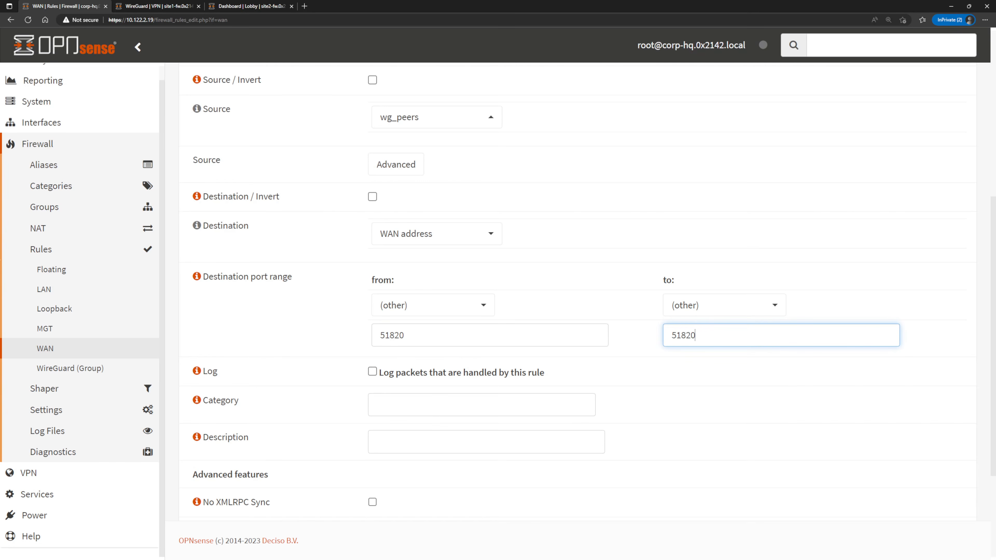
Enable packet logging on the WAN rule, save it, and apply the firewall changes.
{"action": "left_click", "coordinate": [373, 371]}
{"action": "scroll", "coordinate": [376, 372], "scroll_direction": "down", "scroll_amount": 4}
{"action": "left_click", "coordinate": [397, 490]}
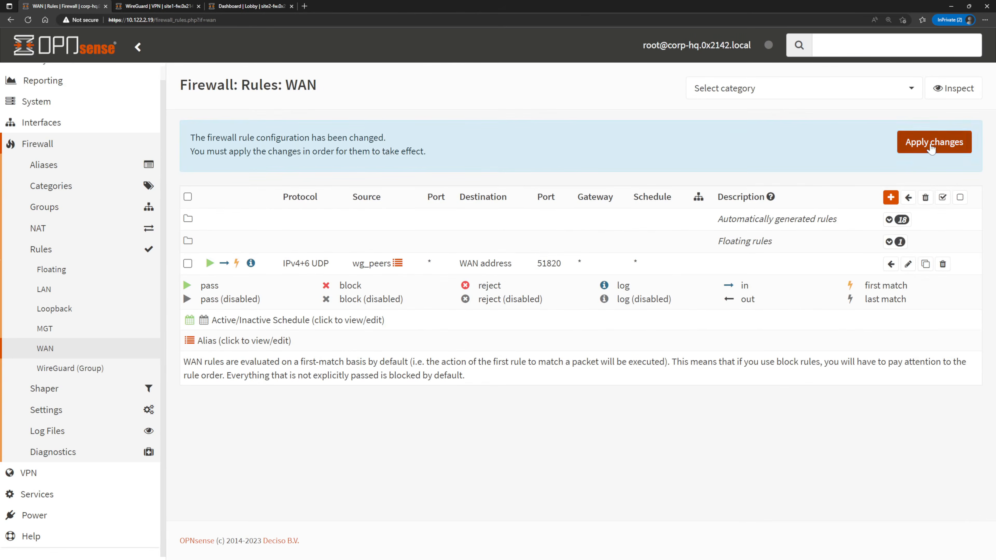
{"action": "left_click", "coordinate": [927, 145]}
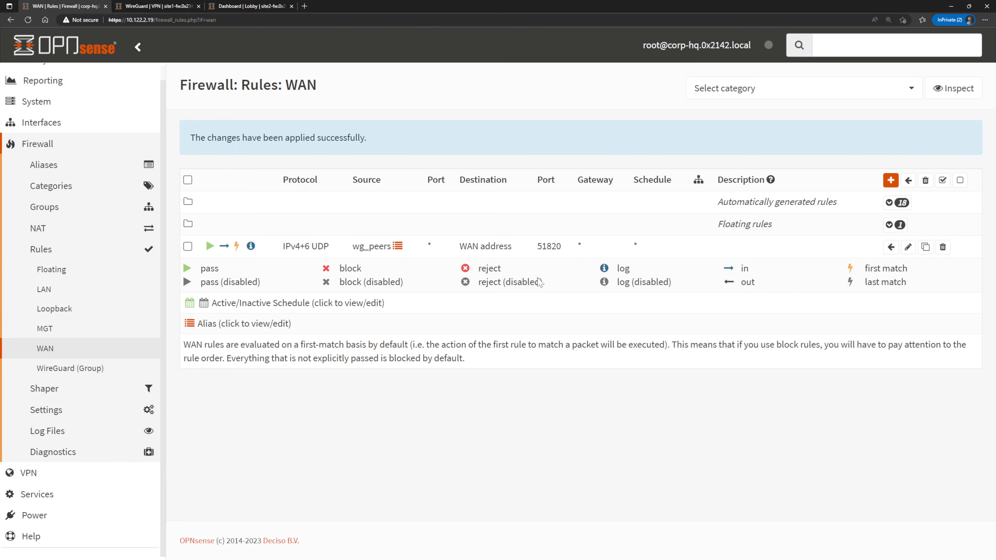
Create and save a WireGuard (Group) inbound pass rule for IPv4+IPv6 with any protocol and packet logging enabled.
{"action": "left_click", "coordinate": [87, 368]}
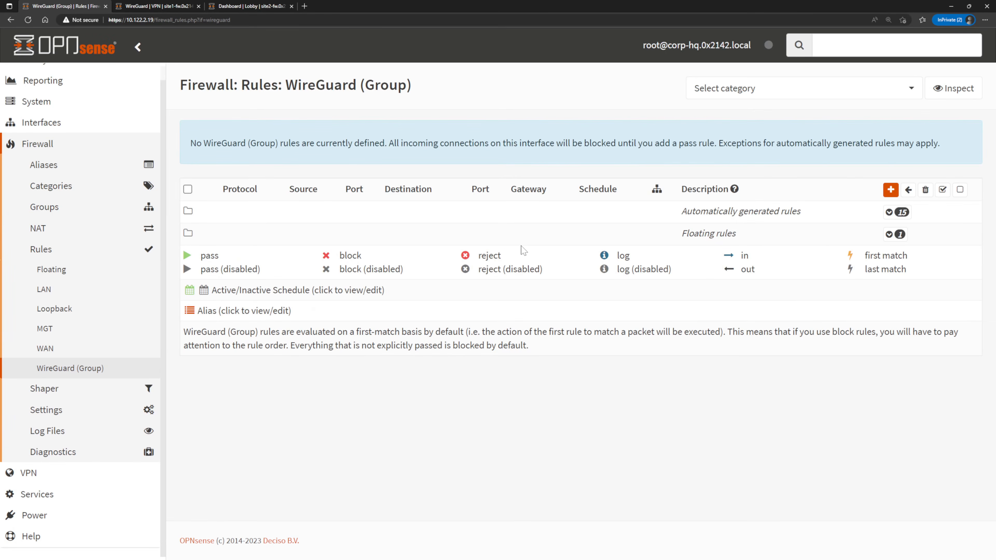
{"action": "left_click", "coordinate": [891, 191]}
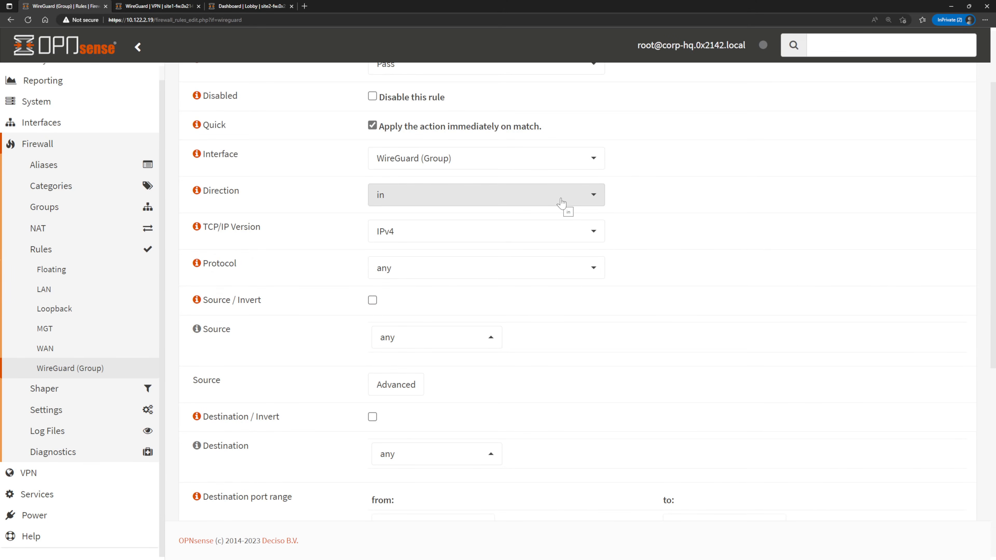
{"action": "left_click", "coordinate": [545, 242]}
{"action": "left_click", "coordinate": [501, 319]}
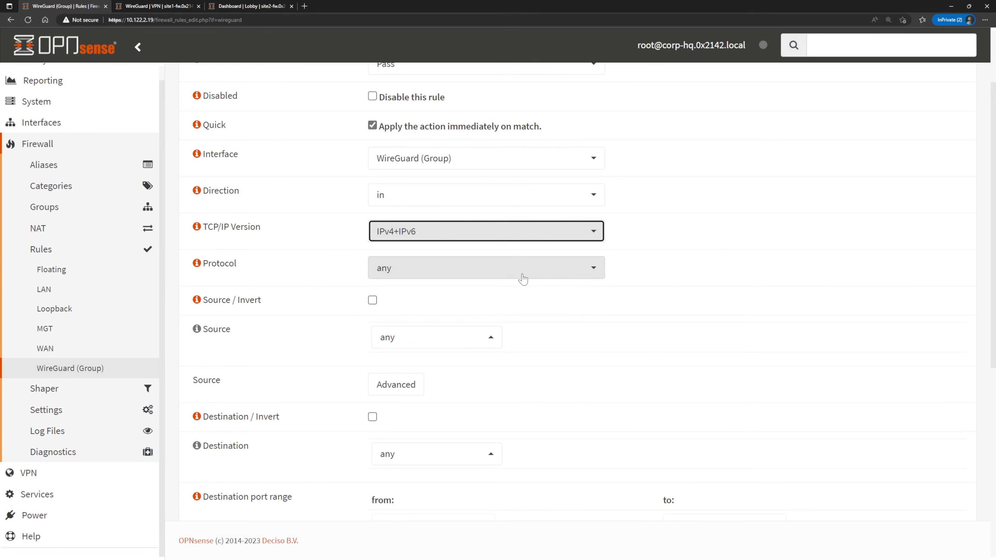
{"action": "left_click", "coordinate": [523, 277]}
{"action": "left_click", "coordinate": [629, 271]}
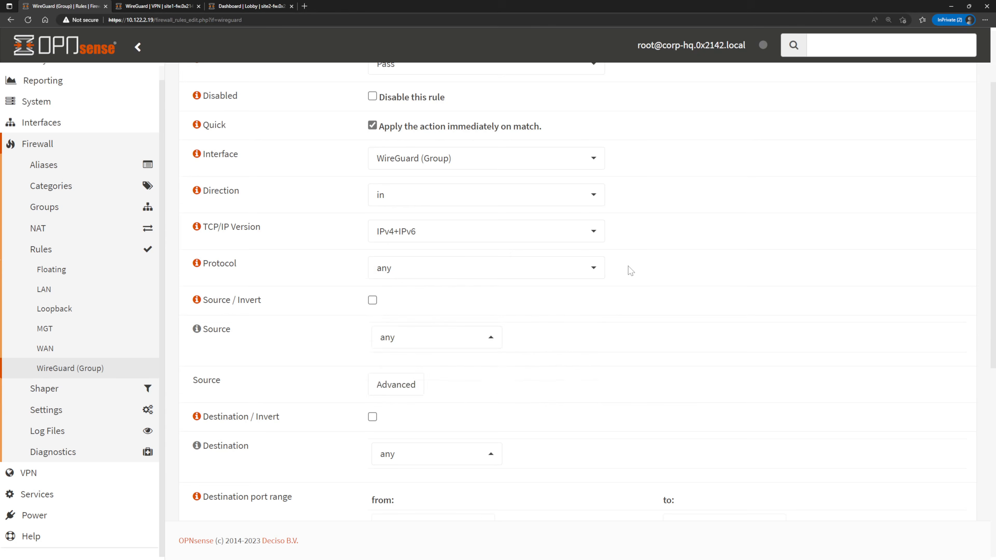
{"action": "scroll", "coordinate": [629, 270], "scroll_direction": "down", "scroll_amount": 4}
{"action": "left_click", "coordinate": [372, 408]}
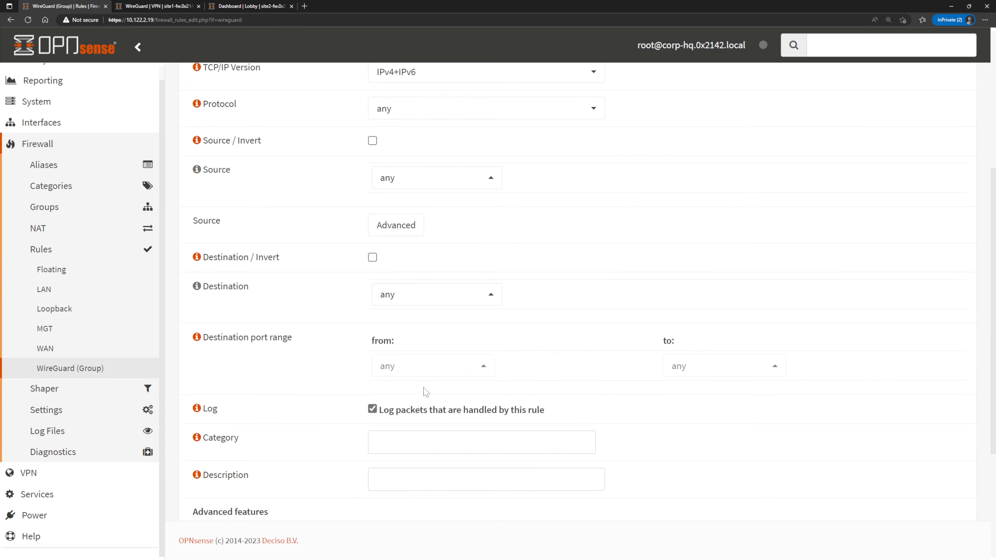
{"action": "scroll", "coordinate": [428, 388], "scroll_direction": "down", "scroll_amount": 5}
{"action": "left_click", "coordinate": [386, 492]}
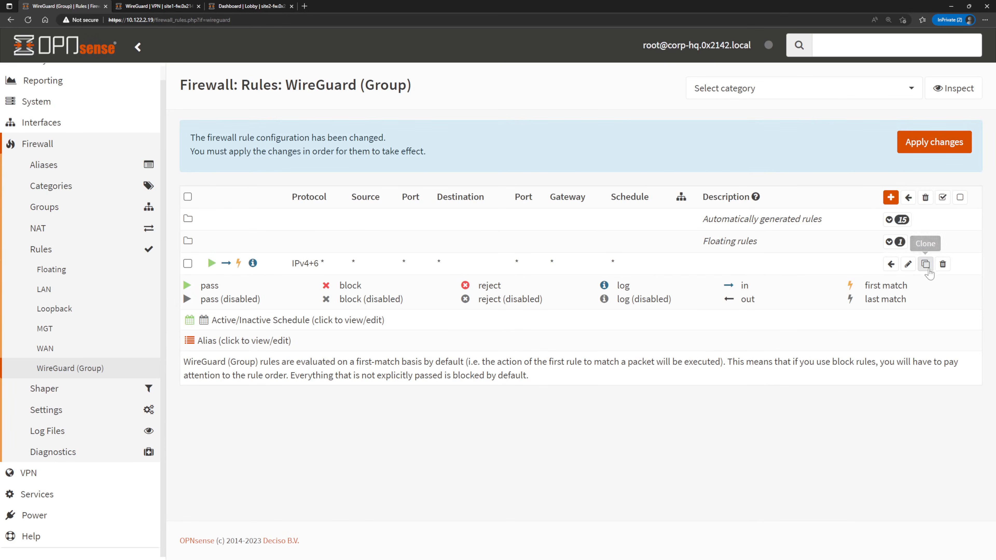
Clone the WireGuard (Group) rule with direction out, save it, and apply the firewall changes.
{"action": "left_click", "coordinate": [926, 265]}
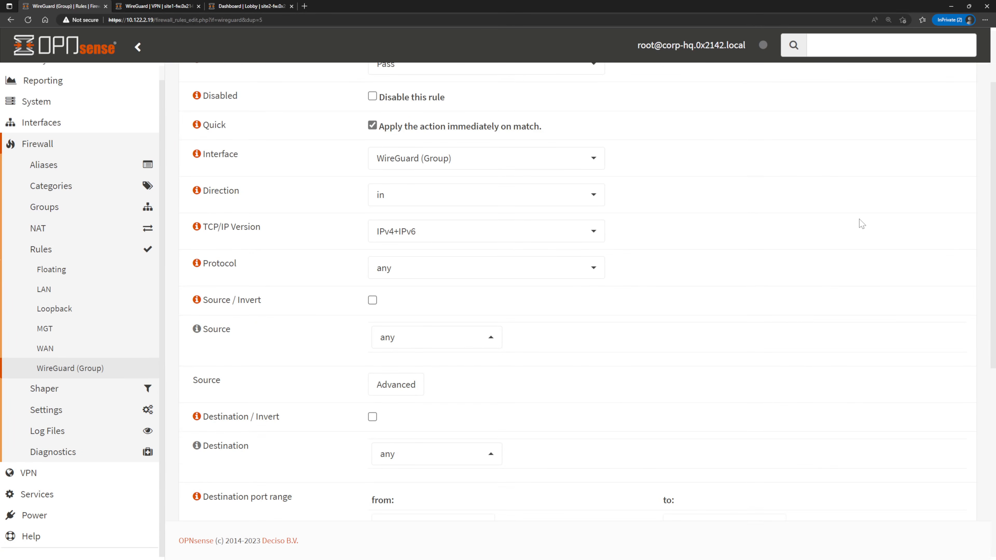
{"action": "left_click", "coordinate": [595, 202]}
{"action": "left_click", "coordinate": [542, 269]}
{"action": "scroll", "coordinate": [611, 266], "scroll_direction": "down", "scroll_amount": 6}
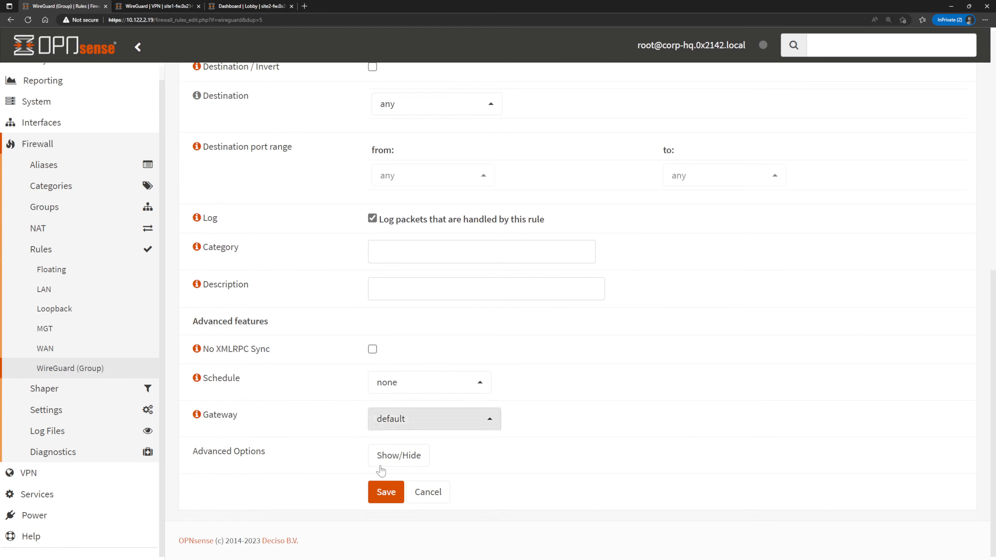
{"action": "left_click", "coordinate": [380, 493]}
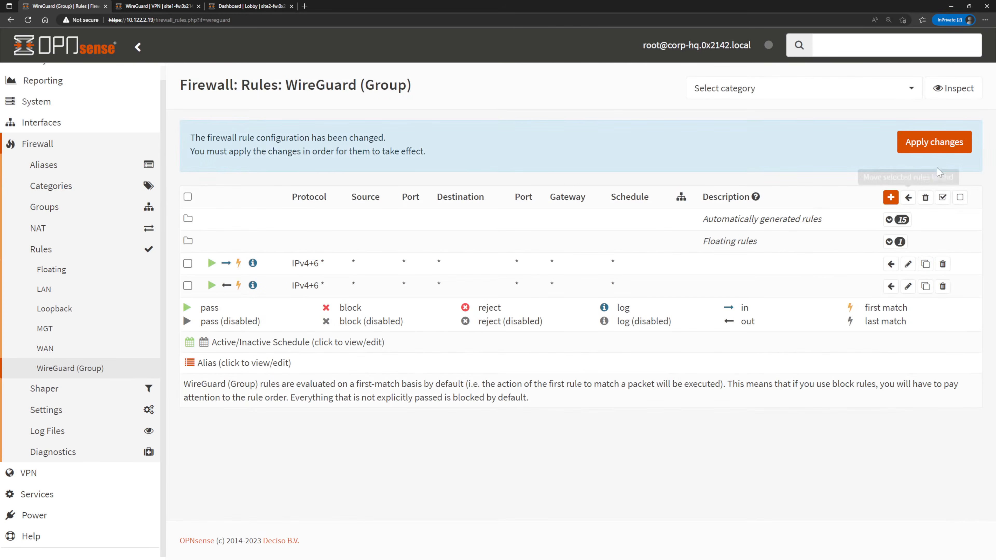
{"action": "left_click", "coordinate": [953, 142]}
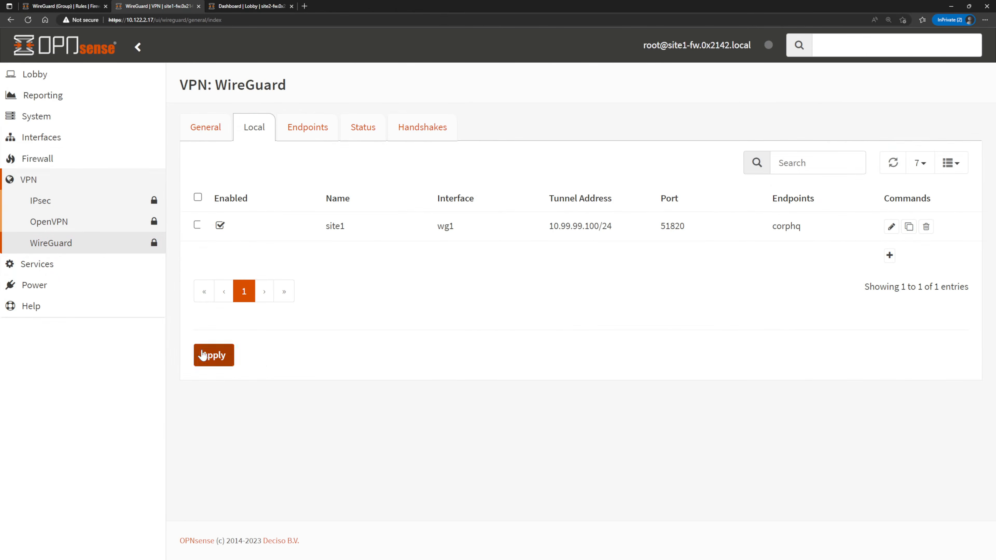
On the site1 firewall, create a Host(s) alias named corphq containing corp-hq.0x2142.local, then save and apply it.
{"action": "left_click", "coordinate": [67, 184]}
{"action": "left_click", "coordinate": [920, 361]}
{"action": "type", "text": "corphq"}
{"action": "left_click", "coordinate": [411, 280]}
{"action": "type", "text": "corp-hq.0x2142.local"}
{"action": "left_click", "coordinate": [874, 397]}
{"action": "scroll", "coordinate": [874, 398], "scroll_direction": "down", "scroll_amount": 3}
{"action": "left_click", "coordinate": [212, 453]}
Start a new WAN firewall rule on site1, choosing its TCP/IP version and setting the protocol to UDP.
{"action": "left_click", "coordinate": [55, 267]}
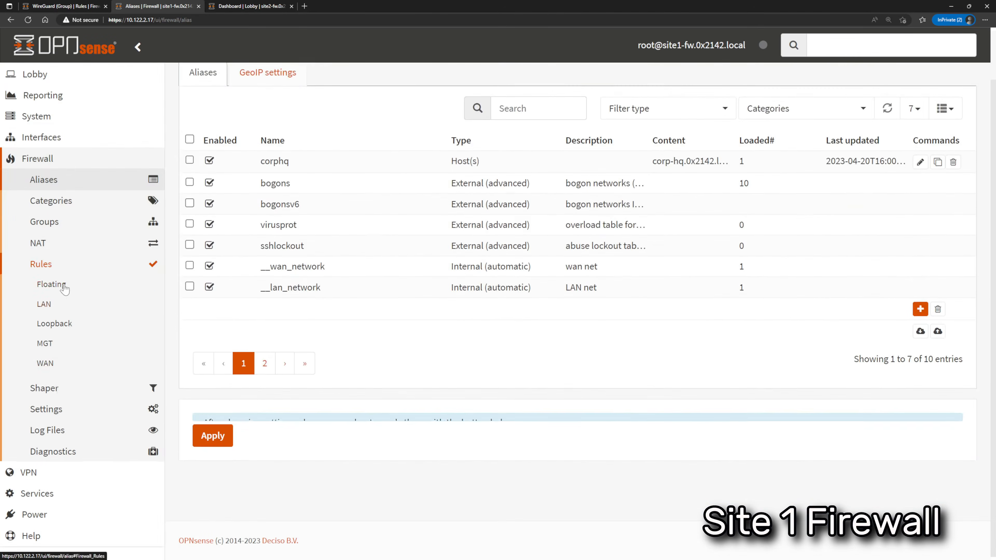
{"action": "left_click", "coordinate": [47, 363]}
{"action": "left_click", "coordinate": [890, 193]}
{"action": "left_click", "coordinate": [469, 253]}
{"action": "left_click", "coordinate": [427, 313]}
{"action": "left_click", "coordinate": [423, 288]}
{"action": "left_click", "coordinate": [415, 375]}
Set the site1 WAN rule's source to the corphq alias and its destination to WAN address.
{"action": "left_click", "coordinate": [433, 362]}
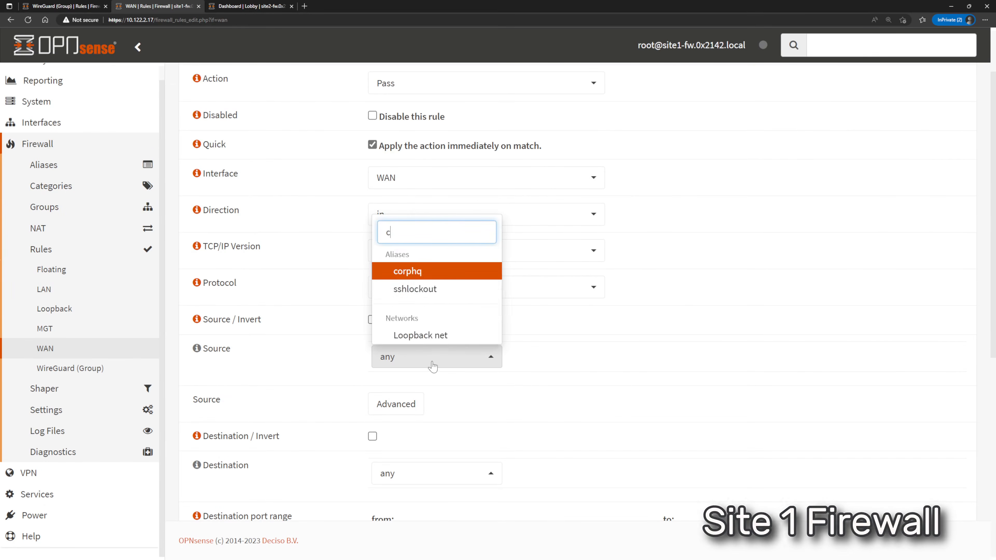
{"action": "left_click", "coordinate": [419, 293]}
{"action": "scroll", "coordinate": [512, 315], "scroll_direction": "down", "scroll_amount": 5}
{"action": "left_click", "coordinate": [437, 238]}
{"action": "type", "text": "w"}
{"action": "left_click", "coordinate": [420, 369]}
Restrict the site1 WAN rule to custom destination port 51820 with packet logging enabled, and save it.
{"action": "left_click", "coordinate": [431, 310]}
{"action": "left_click", "coordinate": [419, 358]}
{"action": "left_click", "coordinate": [431, 335]}
{"action": "type", "text": "51820"}
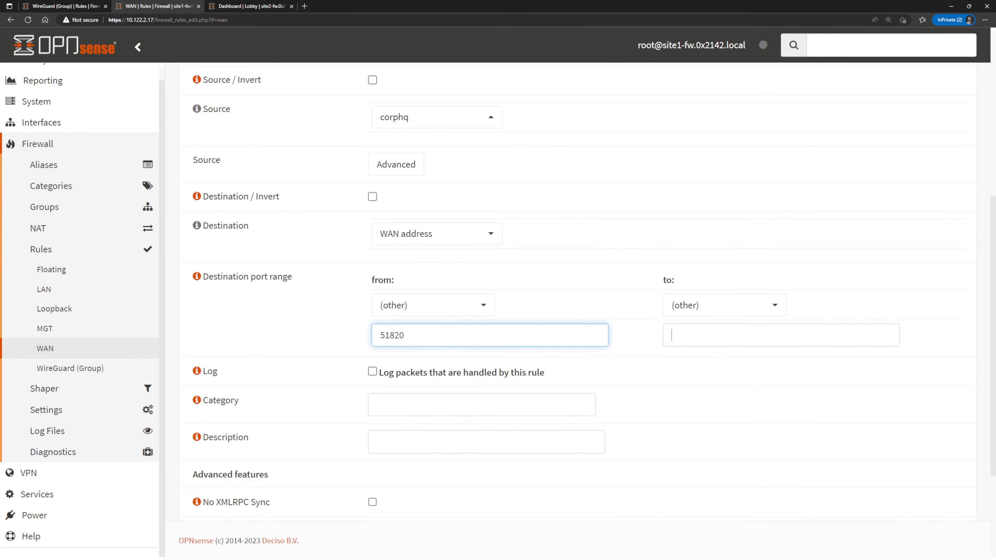
{"action": "key", "text": "Tab"}
{"action": "left_click", "coordinate": [372, 218]}
{"action": "left_click", "coordinate": [386, 491]}
Create and save a WireGuard (Group) inbound pass rule on site1 for IPv4+IPv6 with packet logging enabled.
{"action": "left_click", "coordinate": [70, 368]}
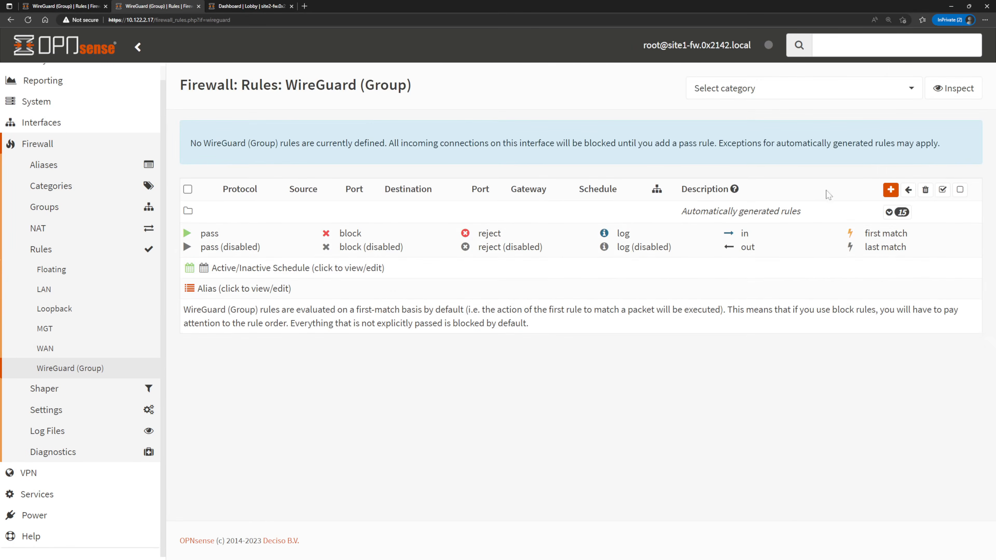
{"action": "left_click", "coordinate": [889, 173]}
{"action": "scroll", "coordinate": [453, 280], "scroll_direction": "up", "scroll_amount": 2}
{"action": "scroll", "coordinate": [454, 279], "scroll_direction": "down", "scroll_amount": 2}
{"action": "left_click", "coordinate": [455, 232]}
{"action": "left_click", "coordinate": [454, 310]}
{"action": "scroll", "coordinate": [455, 312], "scroll_direction": "down", "scroll_amount": 7}
{"action": "left_click", "coordinate": [372, 218]}
{"action": "left_click", "coordinate": [382, 496]}
Clone site1's WireGuard (Group) rule with direction out, save it, and apply the firewall changes.
{"action": "left_click", "coordinate": [924, 226]}
{"action": "left_click", "coordinate": [466, 195]}
{"action": "left_click", "coordinate": [455, 247]}
{"action": "scroll", "coordinate": [340, 469], "scroll_direction": "down", "scroll_amount": 8}
{"action": "left_click", "coordinate": [382, 495]}
{"action": "left_click", "coordinate": [932, 142]}
Check the WireGuard tunnel status on the site1 firewall.
{"action": "left_click", "coordinate": [89, 474]}
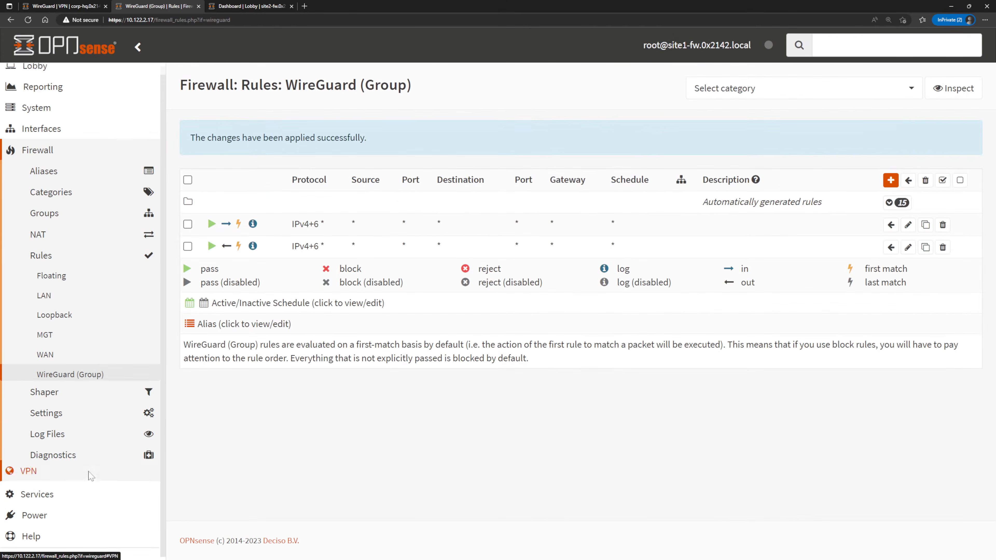
{"action": "left_click", "coordinate": [51, 242]}
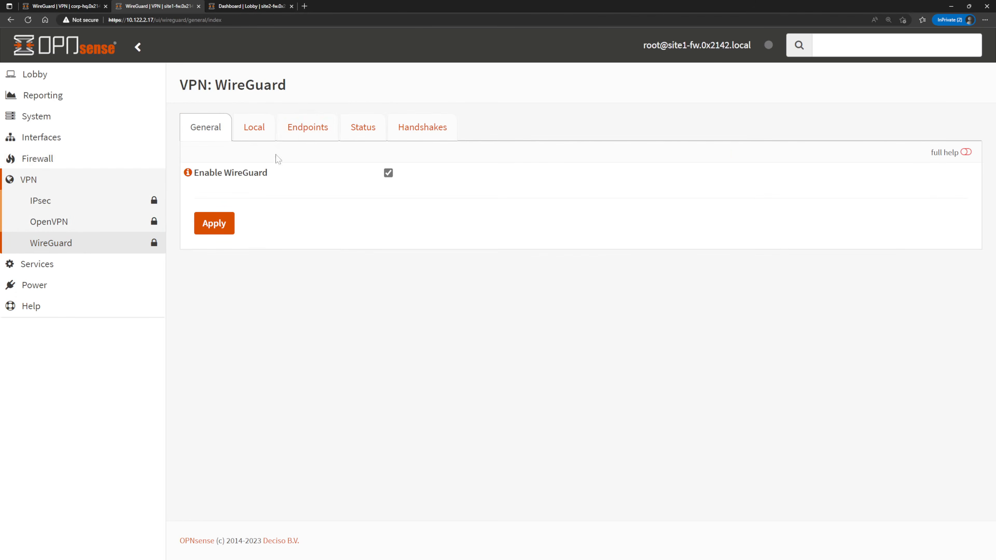
{"action": "left_click", "coordinate": [372, 124]}
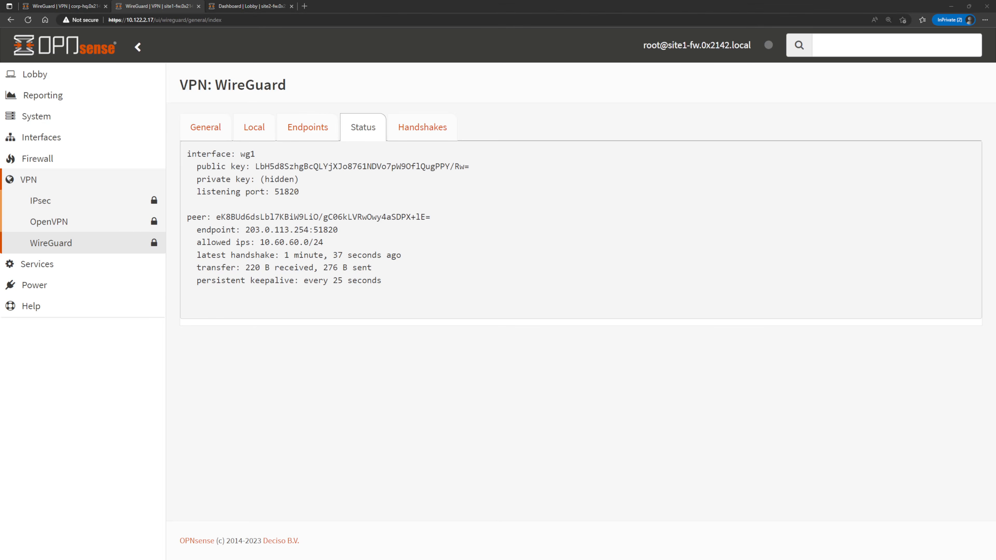
Switch to the site 1 client PC and ping fileserv.0x2142.local again, stopping after several replies.
{"action": "key", "text": "alt+Tab"}
{"action": "key", "text": "Up"}
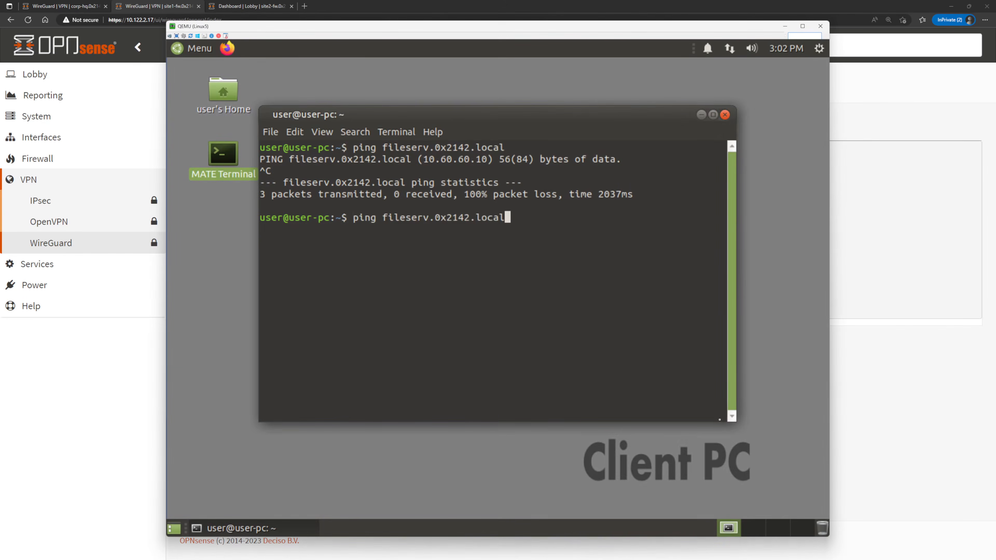
{"action": "key", "text": "Return"}
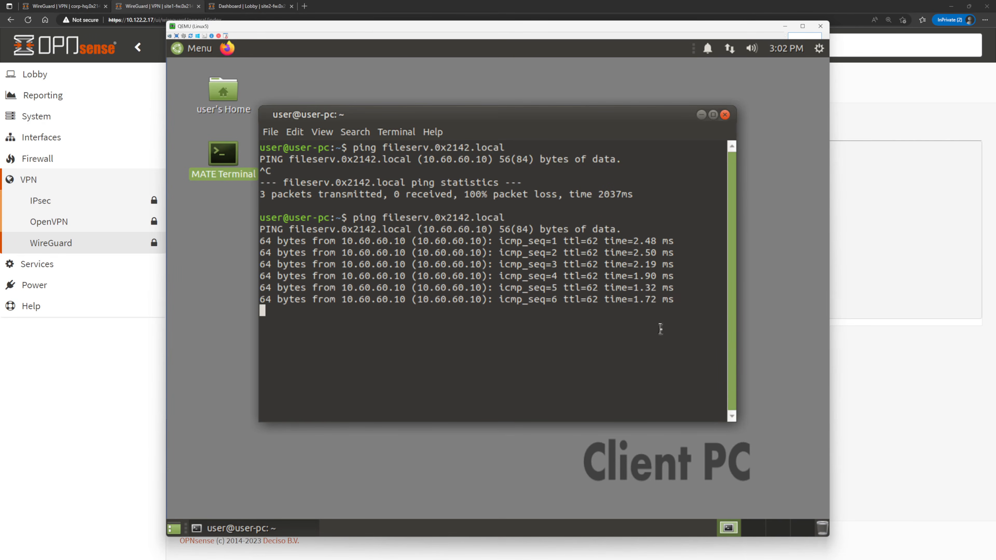
{"action": "key", "text": "ctrl+c"}
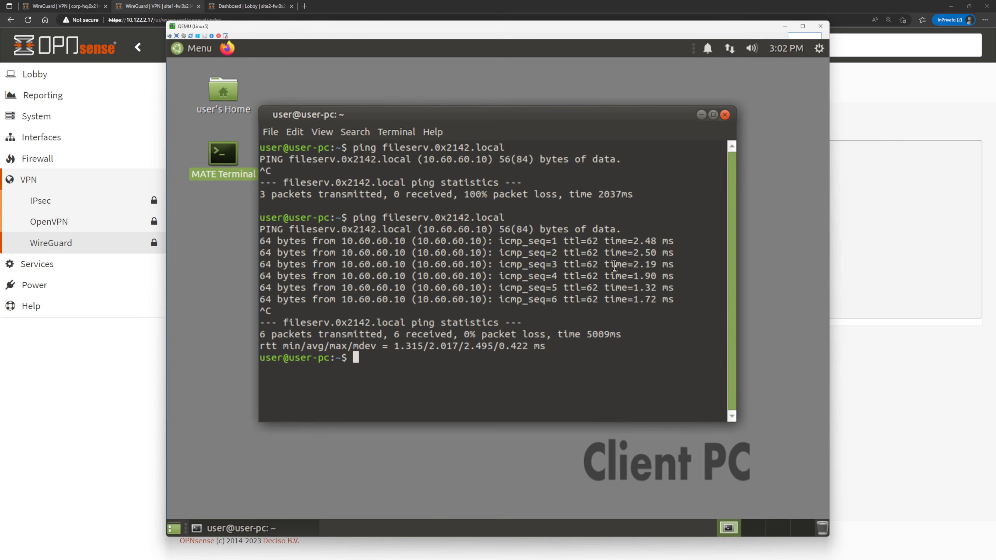
Open the fileserv.0x2142.local web page in Firefox on the site 1 client PC.
{"action": "left_click", "coordinate": [227, 50]}
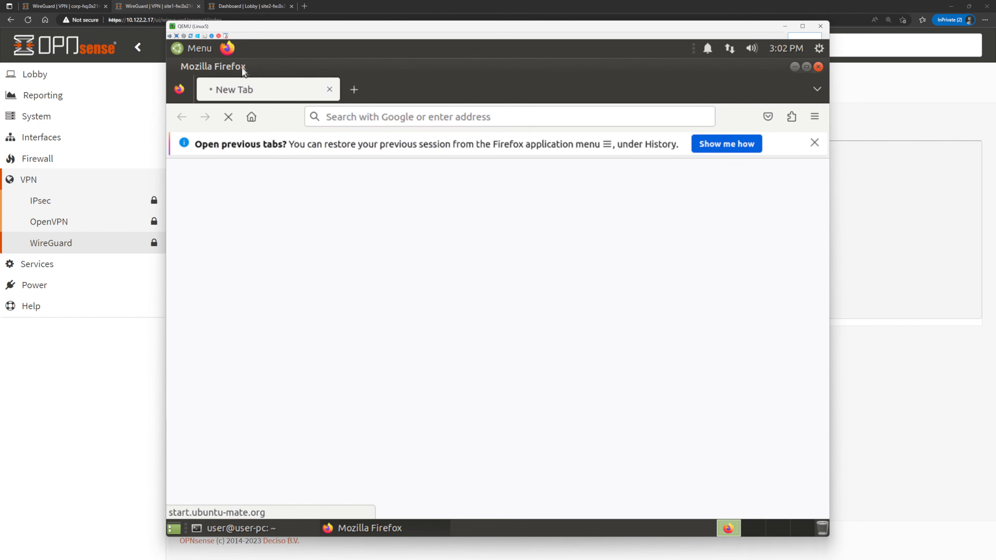
{"action": "left_click", "coordinate": [377, 115]}
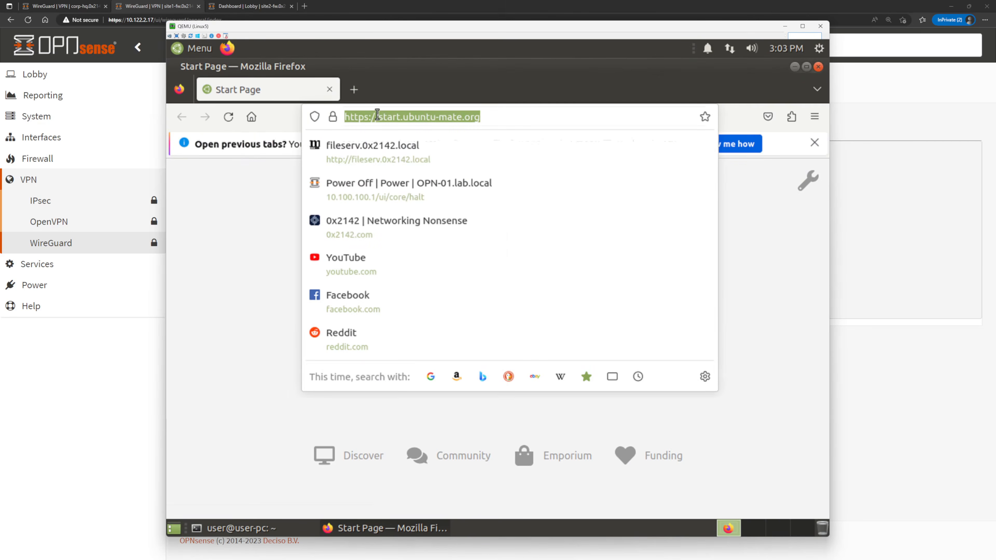
{"action": "type", "text": "files"}
{"action": "key", "text": "Return"}
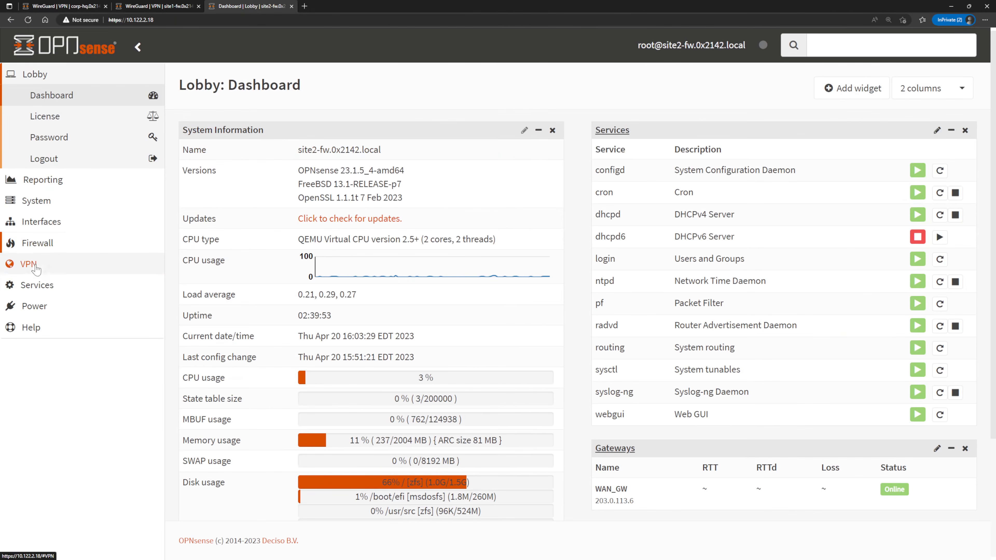
On the site2 firewall, add a WireGuard endpoint named corphq and paste in the corp HQ public key.
{"action": "left_click", "coordinate": [33, 266]}
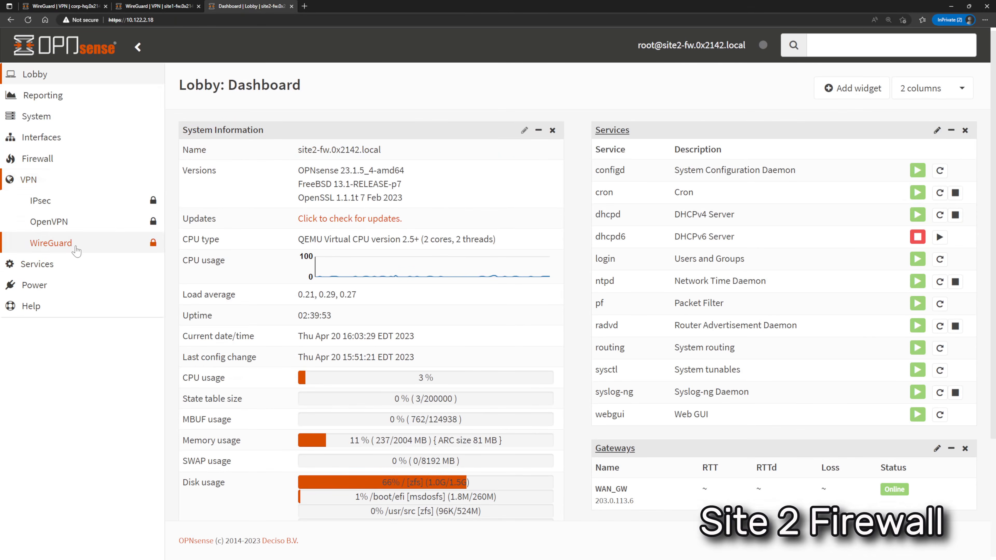
{"action": "left_click", "coordinate": [59, 242]}
{"action": "left_click", "coordinate": [321, 128]}
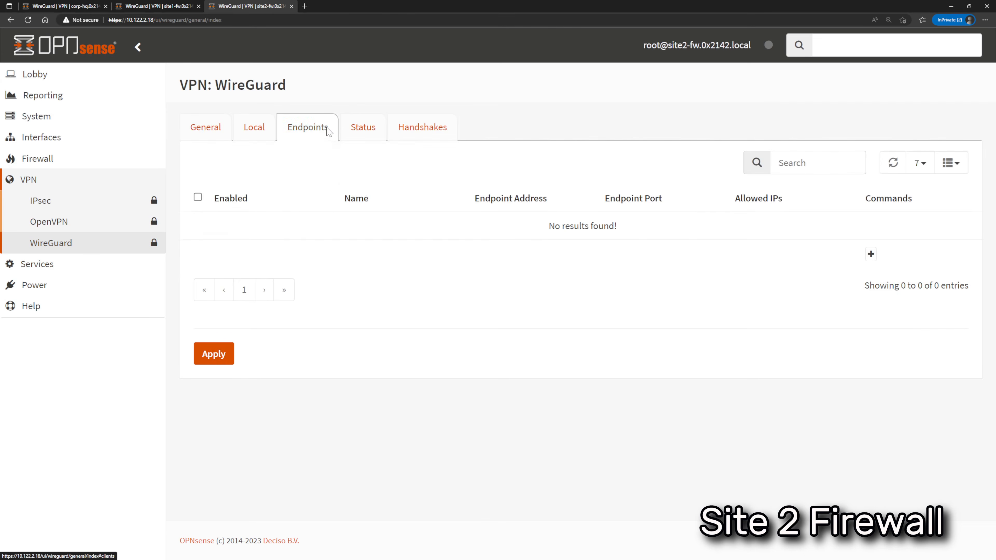
{"action": "left_click", "coordinate": [870, 259]}
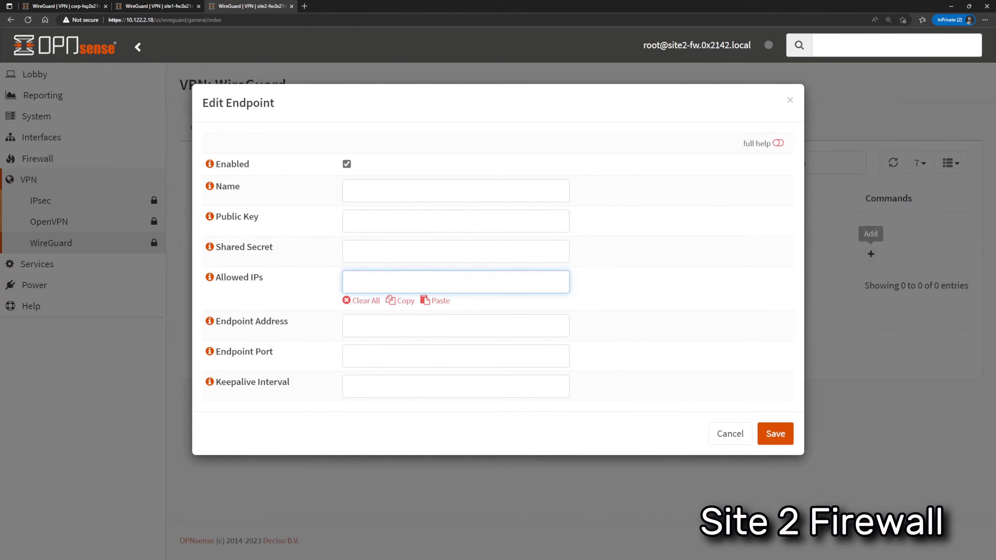
{"action": "type", "text": "corphq"}
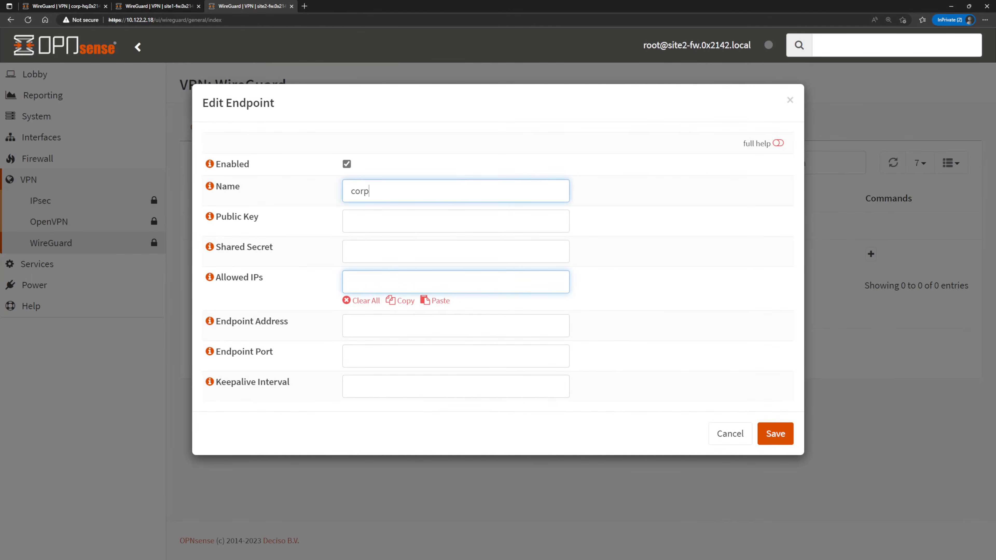
{"action": "key", "text": "Tab"}
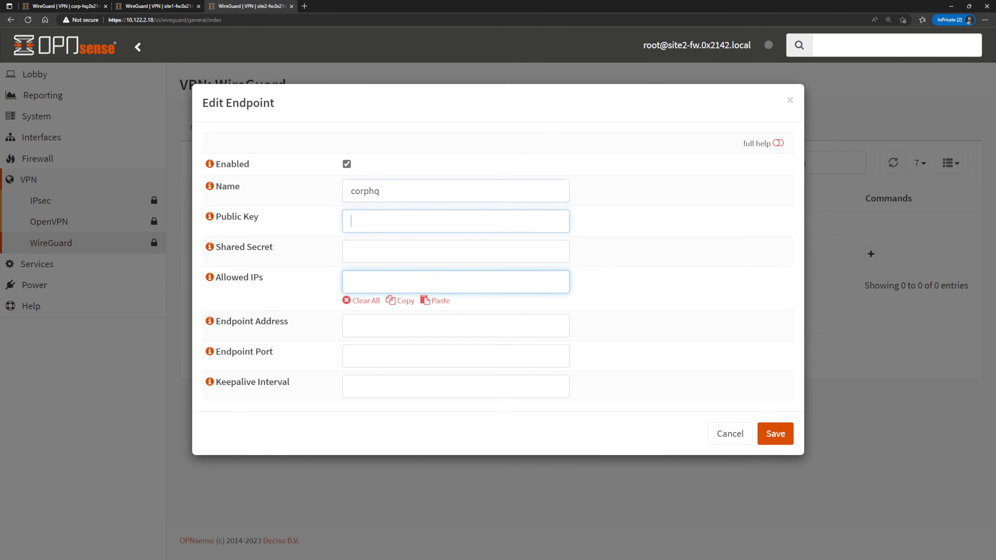
{"action": "key", "text": "ctrl+v"}
Set the corphq endpoint's allowed IPs to 0.0.0.0/0.
{"action": "left_click", "coordinate": [426, 278]}
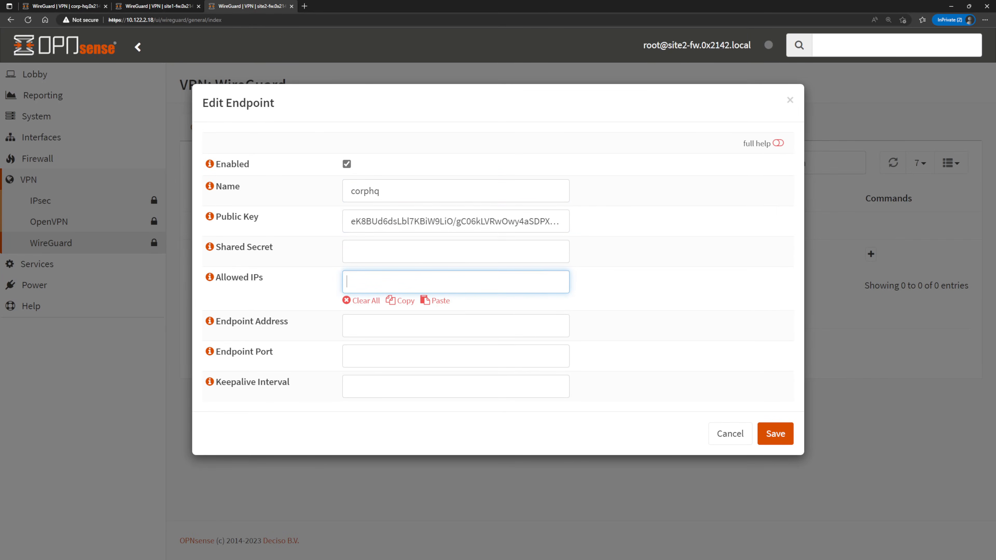
{"action": "type", "text": "0.0.0.0/0"}
{"action": "key", "text": "Return"}
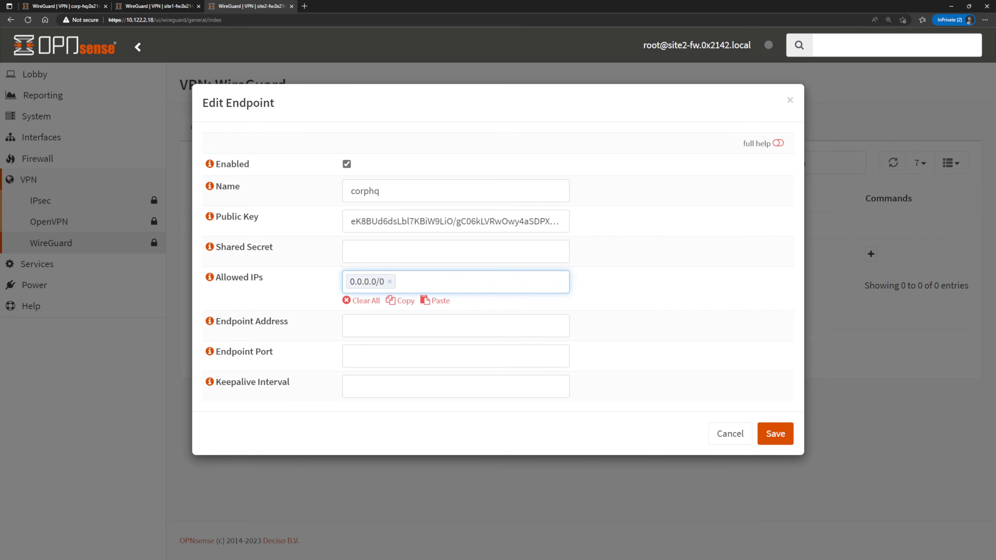
Set the corphq endpoint's address to corp-hq.0x2142.local and keepalive interval to 25, and save the endpoint.
{"action": "key", "text": "Tab"}
{"action": "key", "text": "Tab"}
{"action": "key", "text": "Tab"}
{"action": "key", "text": "Tab"}
{"action": "type", "text": "corp-"}
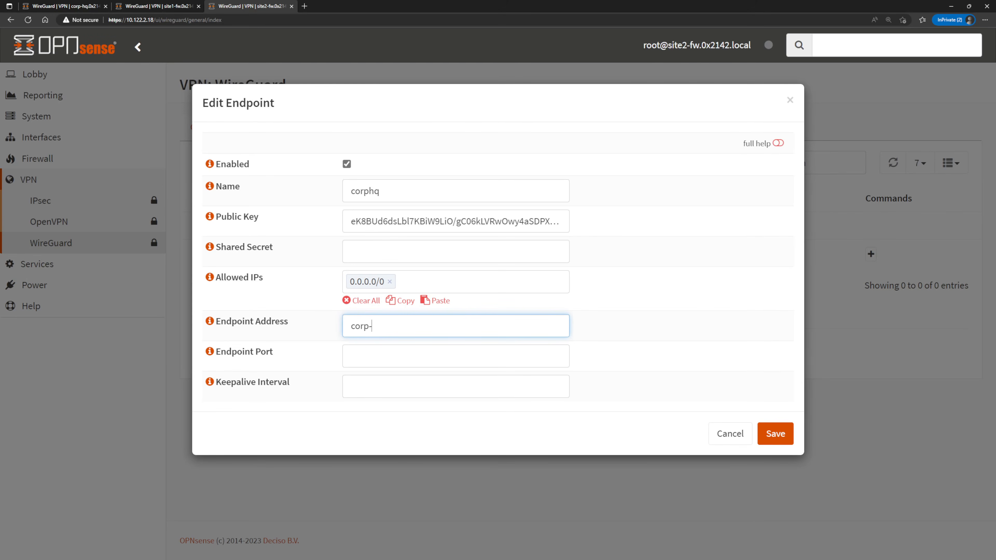
{"action": "type", "text": "hq.0x2142.local"}
{"action": "key", "text": "Tab"}
{"action": "key", "text": "Tab"}
{"action": "type", "text": "25"}
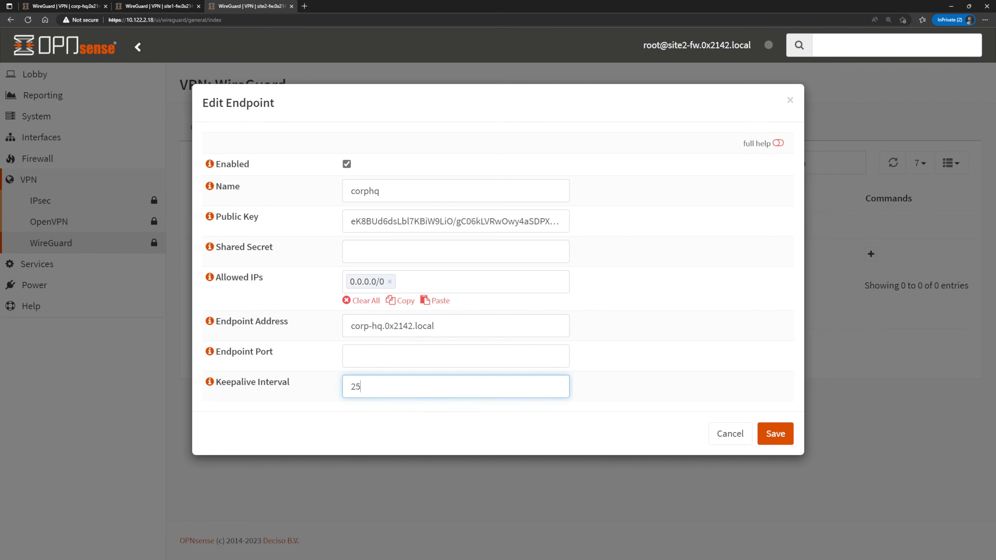
{"action": "left_click", "coordinate": [777, 432]}
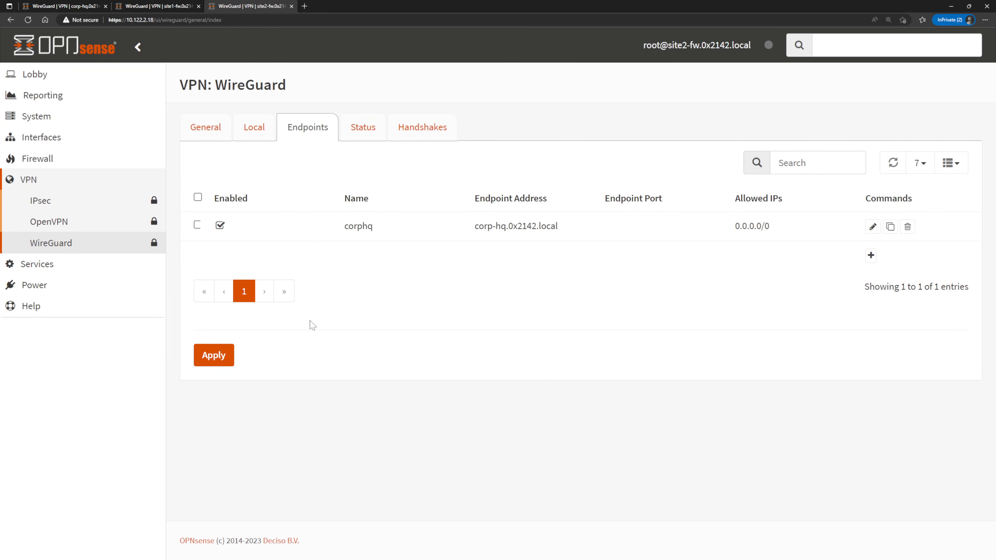
{"action": "left_click", "coordinate": [213, 356]}
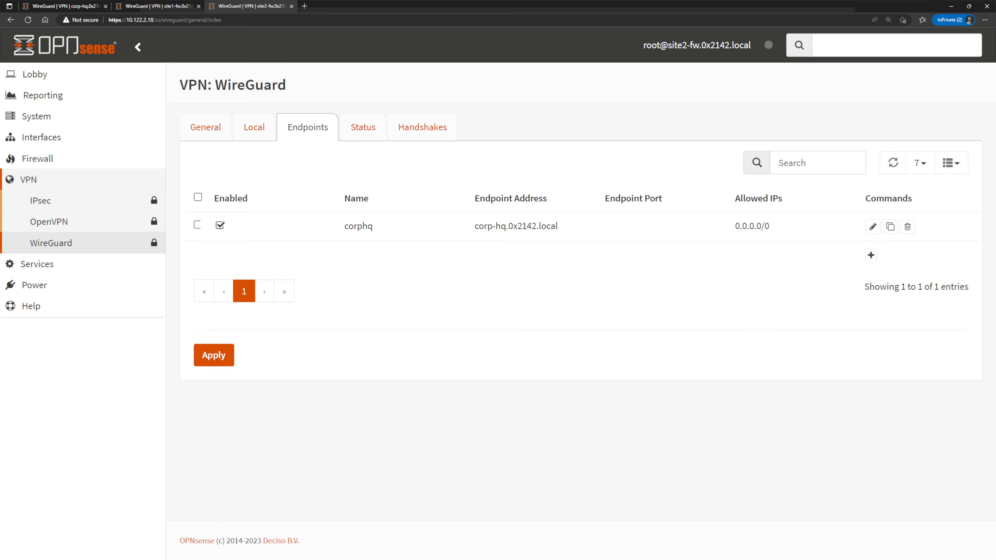
Open a terminal on the Site 02 client PC and ping fileserv.0x2142.local as a baseline test.
{"action": "key", "text": "alt+Tab"}
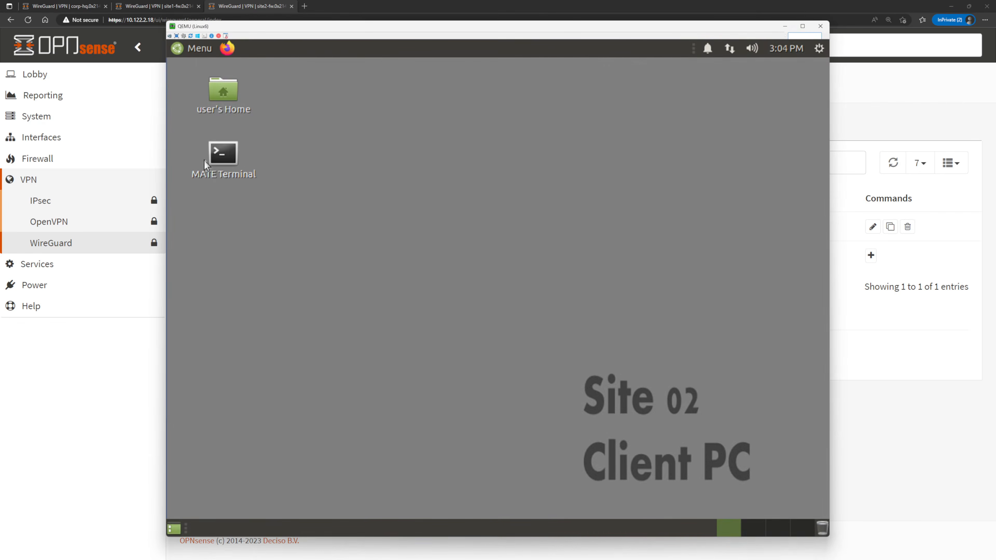
{"action": "double_click", "coordinate": [214, 153]}
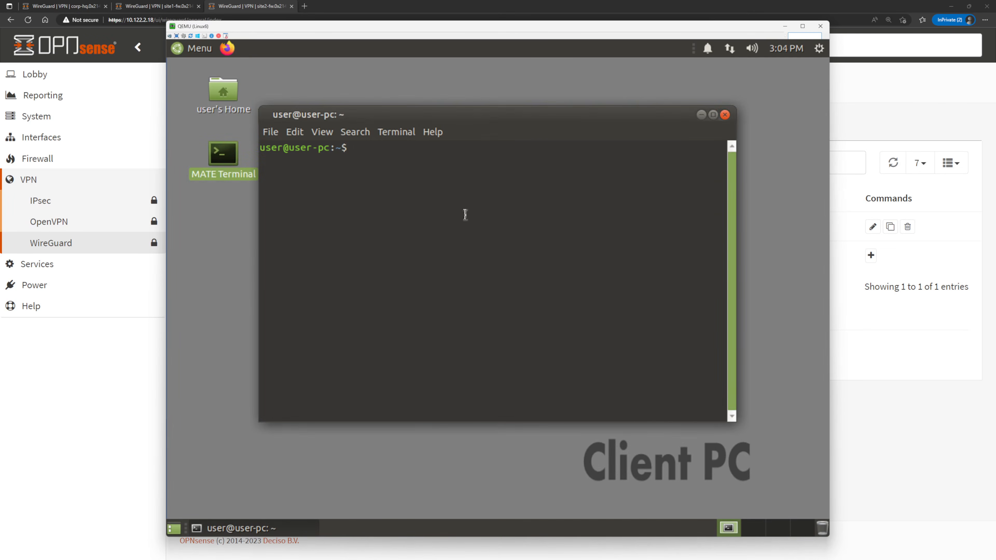
{"action": "type", "text": "ping fileserv.0x2142.local"}
{"action": "key", "text": "Return"}
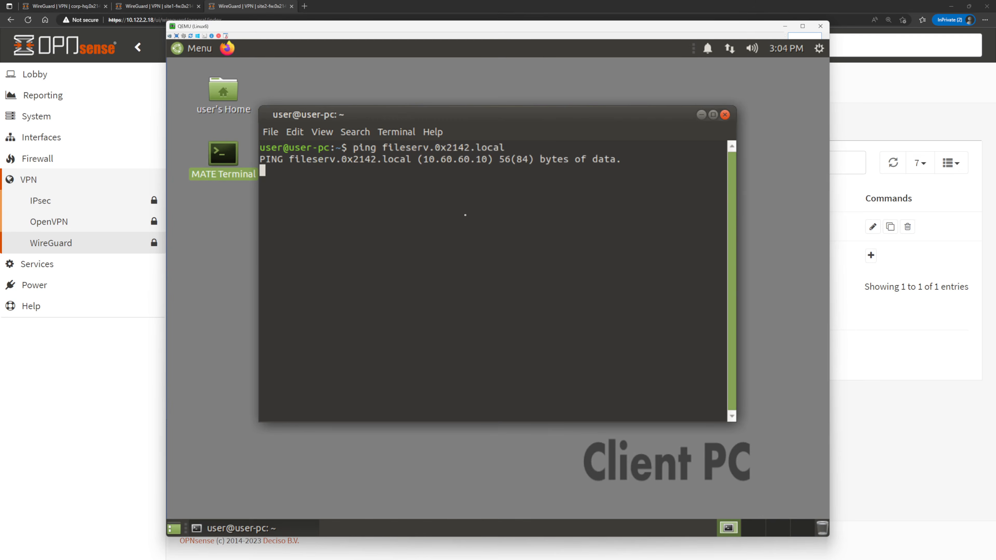
{"action": "key", "text": "ctrl+c"}
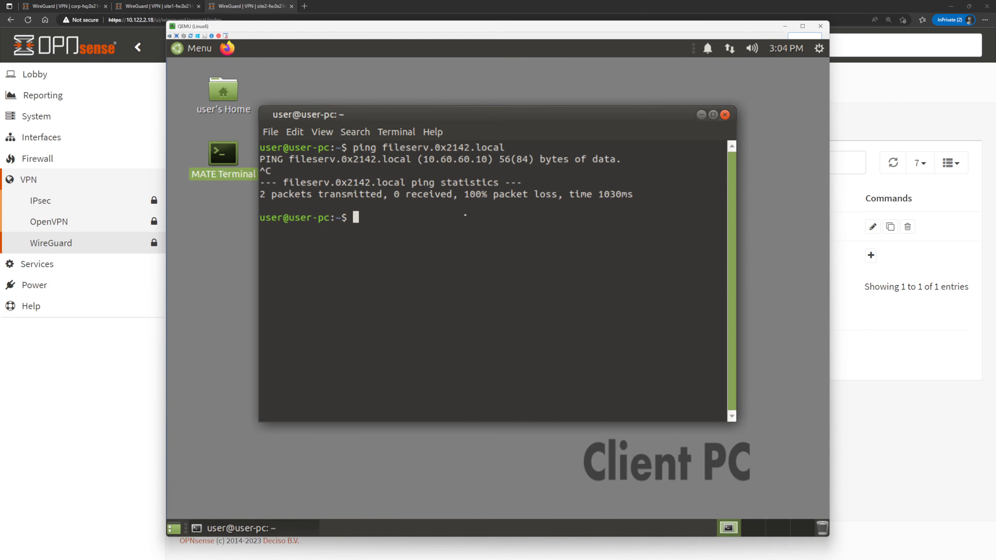
Trace the Site 02 client's route to google.com with tracepath, and stop the trace.
{"action": "type", "text": "tracepath google.com"}
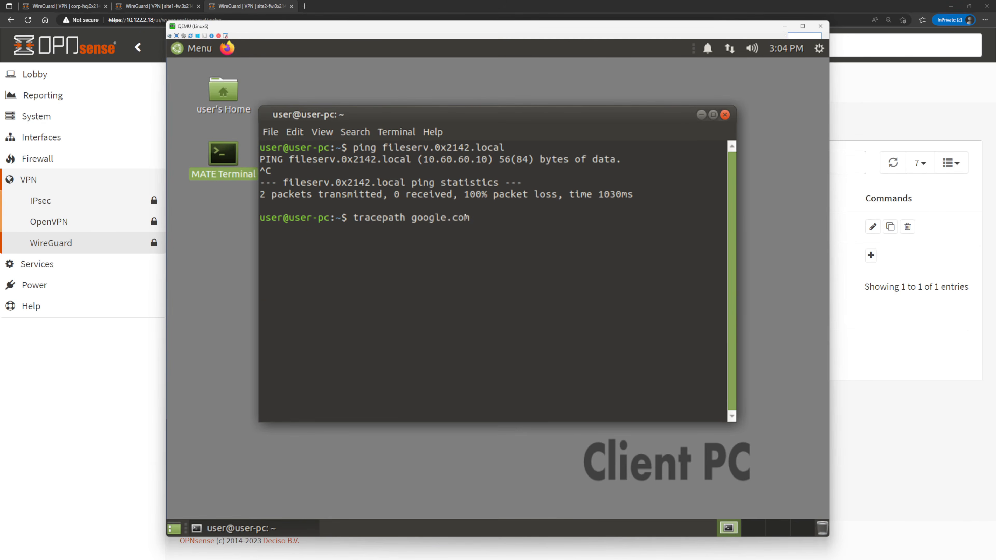
{"action": "key", "text": "Return"}
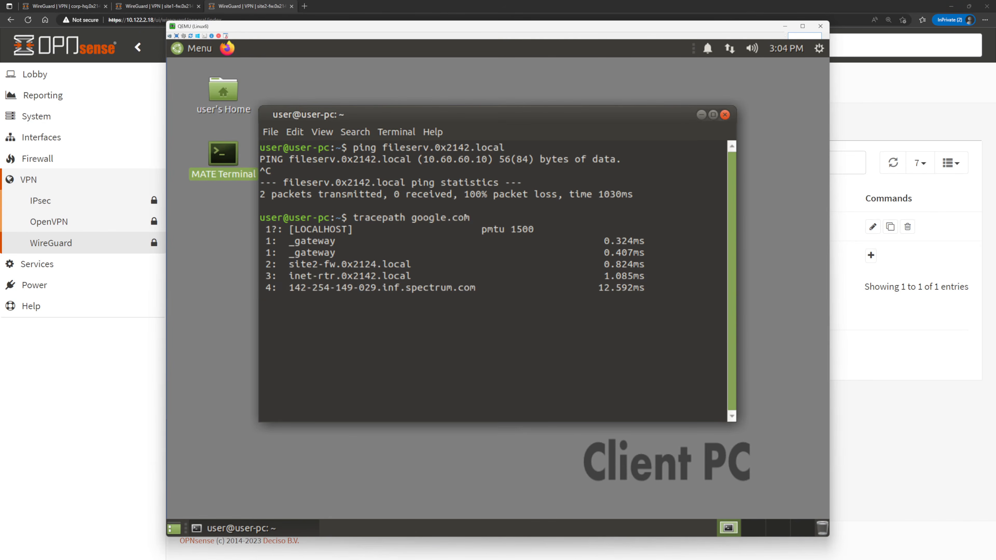
{"action": "key", "text": "ctrl+c"}
Back on the site2 firewall, apply the endpoint changes and start a new WireGuard local configuration named site2.
{"action": "left_click", "coordinate": [899, 374]}
{"action": "left_click", "coordinate": [231, 364]}
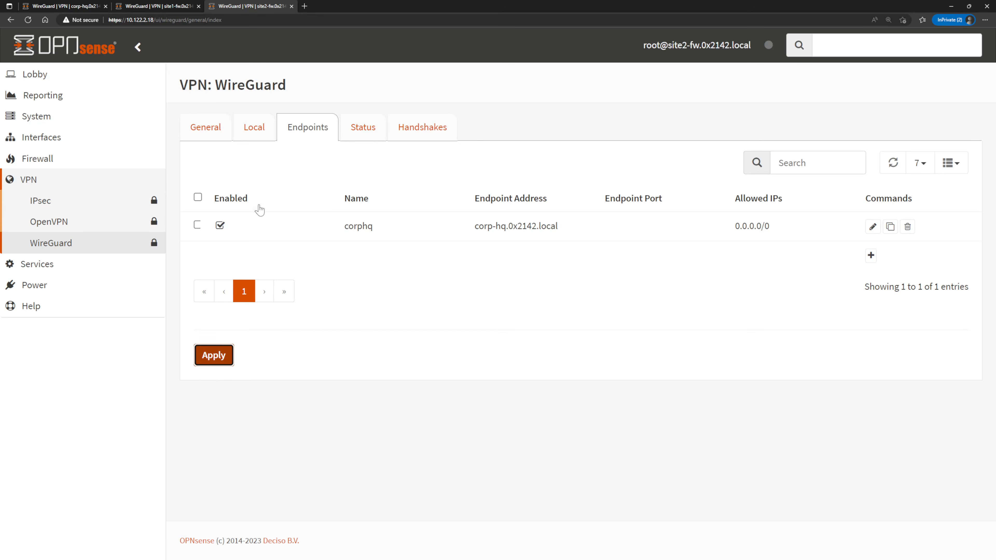
{"action": "left_click", "coordinate": [267, 139]}
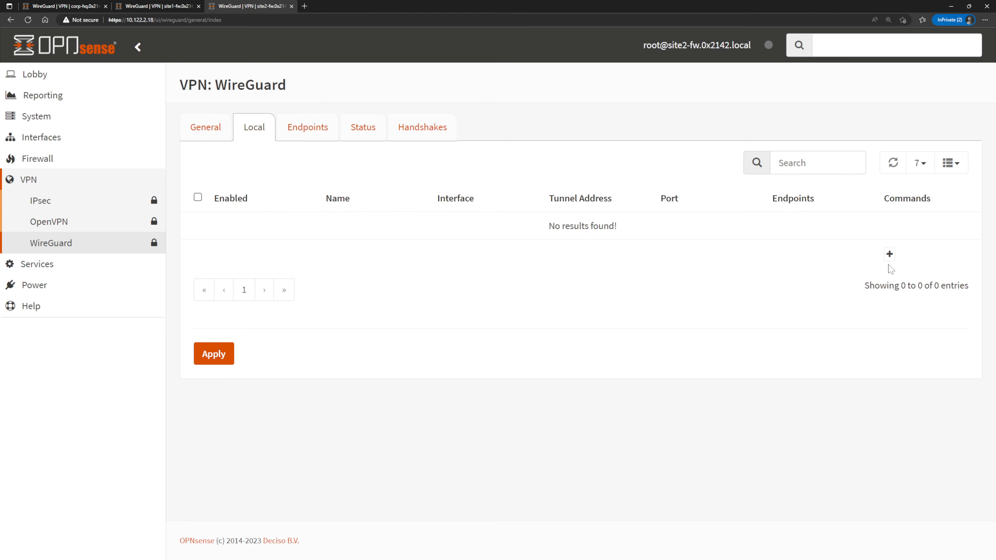
{"action": "left_click", "coordinate": [889, 254]}
{"action": "type", "text": "site2"}
Set the site2 local configuration's listen port to 51820 and its tunnel address to 10.99.99.200/24.
{"action": "left_click", "coordinate": [455, 302]}
{"action": "type", "text": "54"}
{"action": "key", "text": "BackSpace"}
{"action": "type", "text": "1820"}
{"action": "key", "text": "Tab"}
{"action": "type", "text": "10.2"}
{"action": "type", "text": "9.99.200/24"}
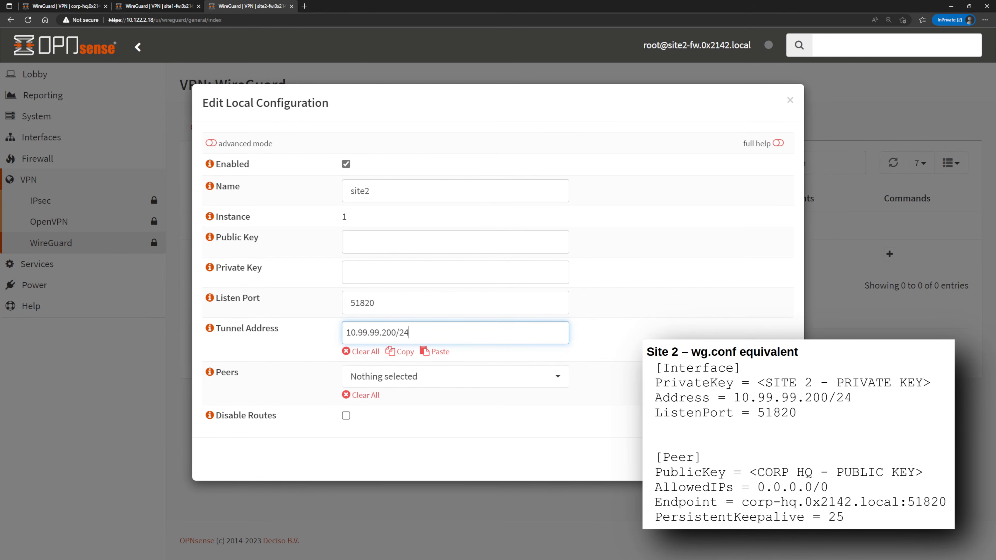
Assign corphq as the peer of the site2 local configuration, then save and apply it.
{"action": "left_click", "coordinate": [537, 377]}
{"action": "left_click", "coordinate": [525, 432]}
{"action": "left_click", "coordinate": [778, 459]}
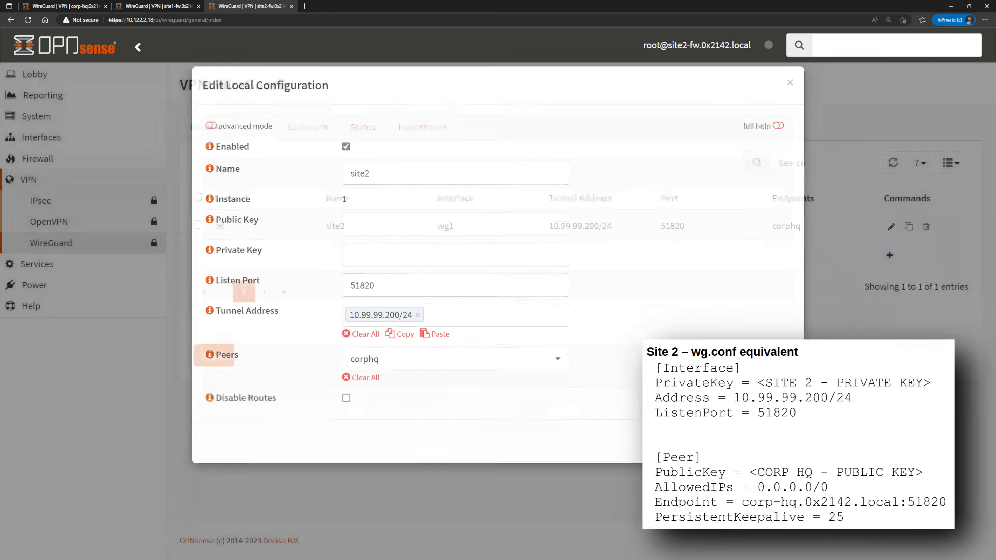
{"action": "left_click", "coordinate": [210, 357]}
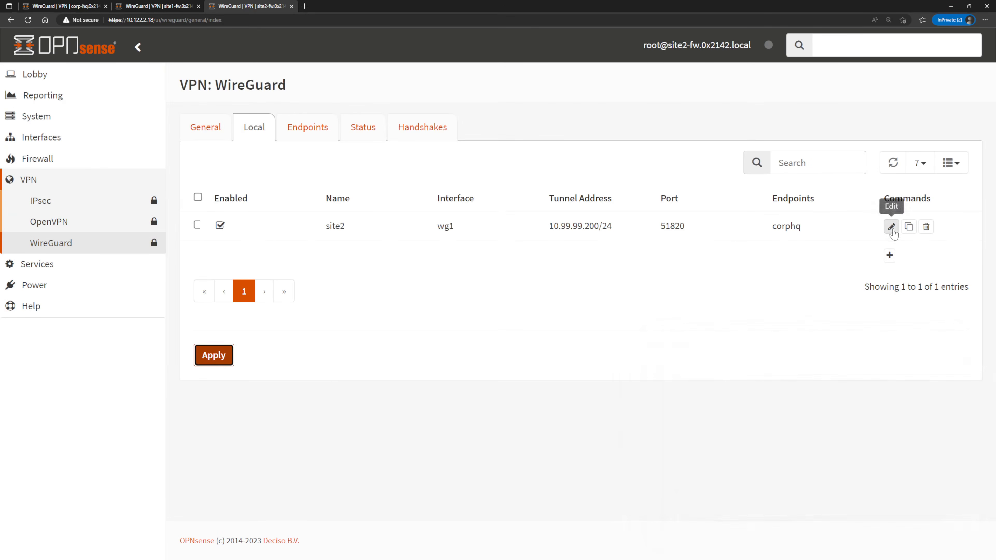
Copy the public key from site2's local configuration and paste it into a new endpoint named site2 on the corp HQ firewall.
{"action": "left_click", "coordinate": [891, 227]}
{"action": "triple_click", "coordinate": [371, 243]}
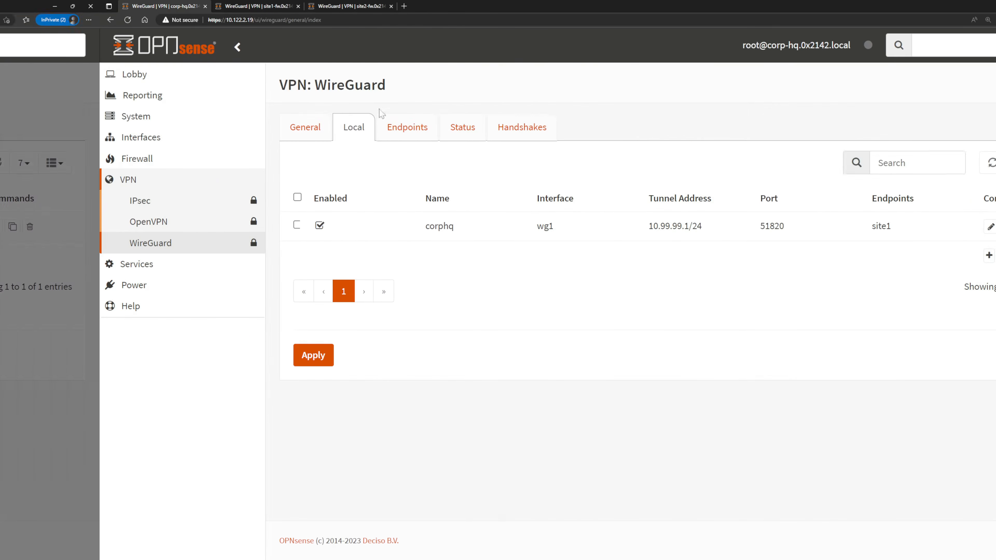
{"action": "left_click", "coordinate": [322, 128]}
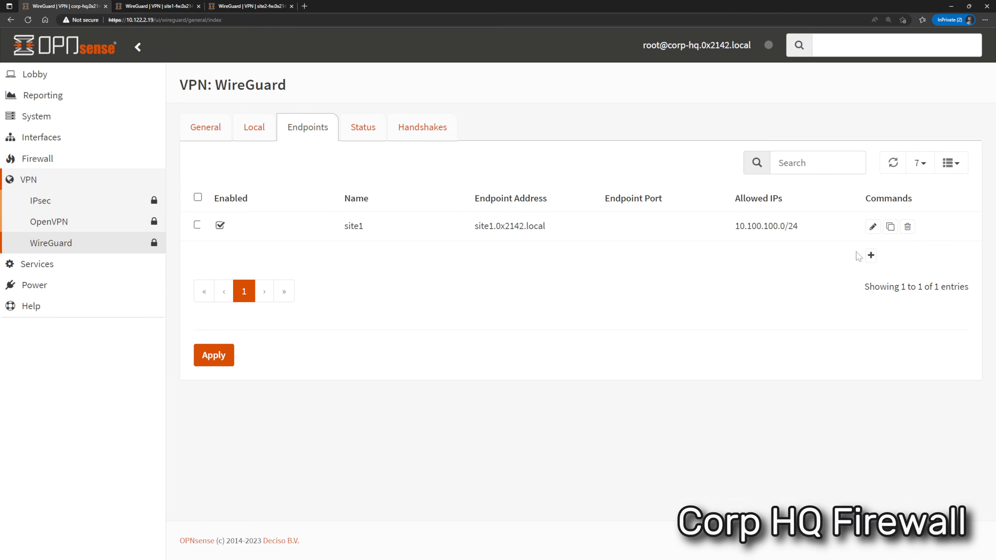
{"action": "left_click", "coordinate": [869, 256]}
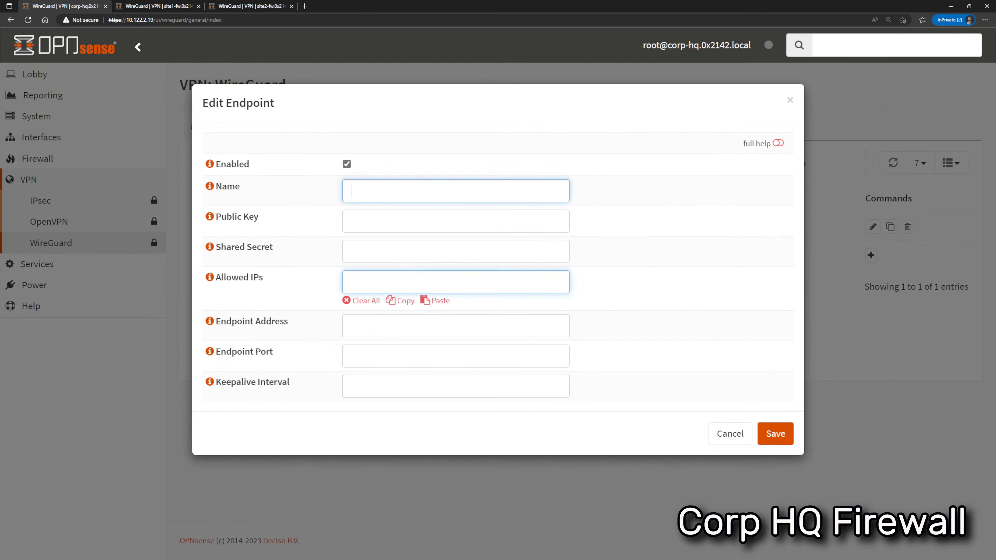
{"action": "type", "text": "site2"}
{"action": "left_click", "coordinate": [496, 215]}
{"action": "key", "text": "ctrl+v"}
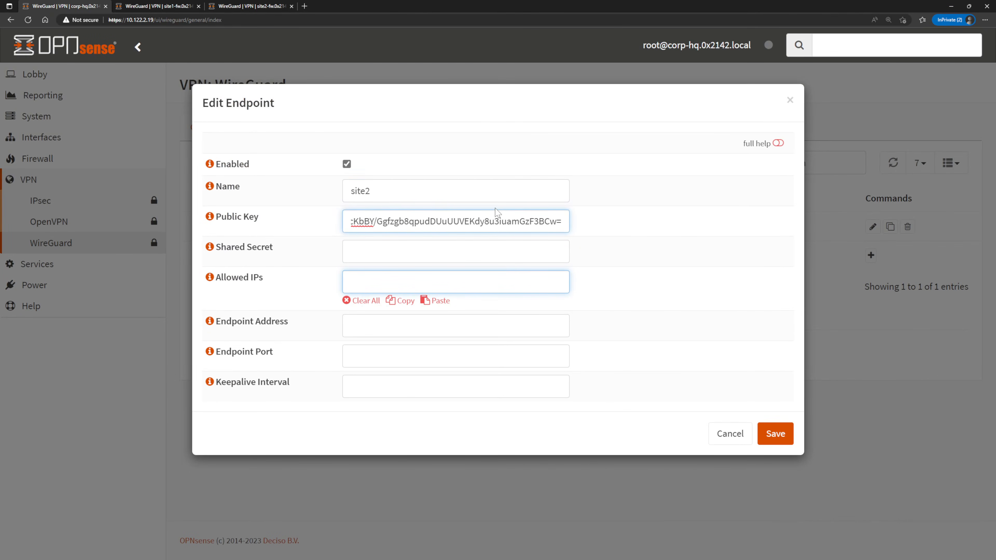
Allow the IP range 10.200.200.0/24 for the site2 endpoint on the corp HQ firewall.
{"action": "key", "text": "Tab"}
{"action": "key", "text": "Tab"}
{"action": "type", "text": "10"}
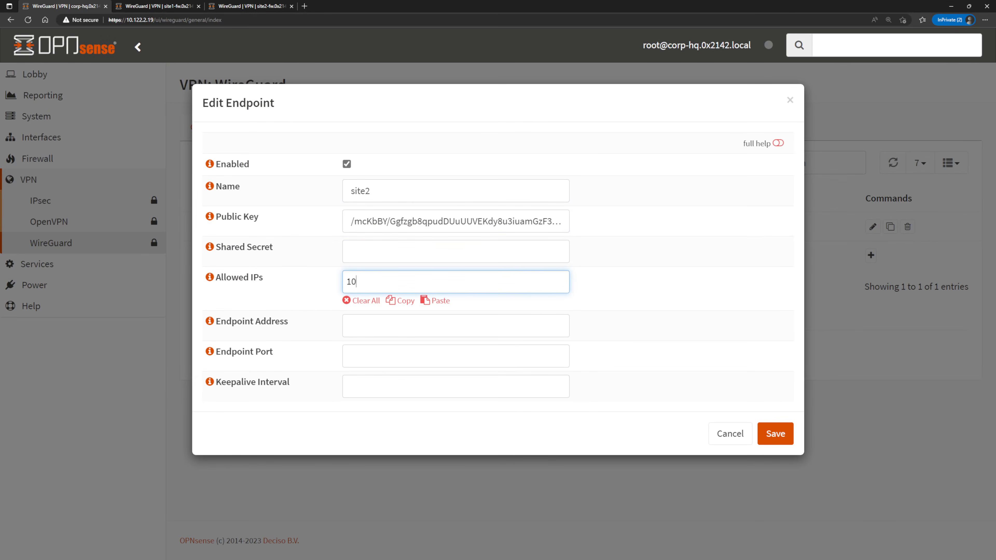
{"action": "type", "text": ".200.200.0/24"}
{"action": "key", "text": "Tab"}
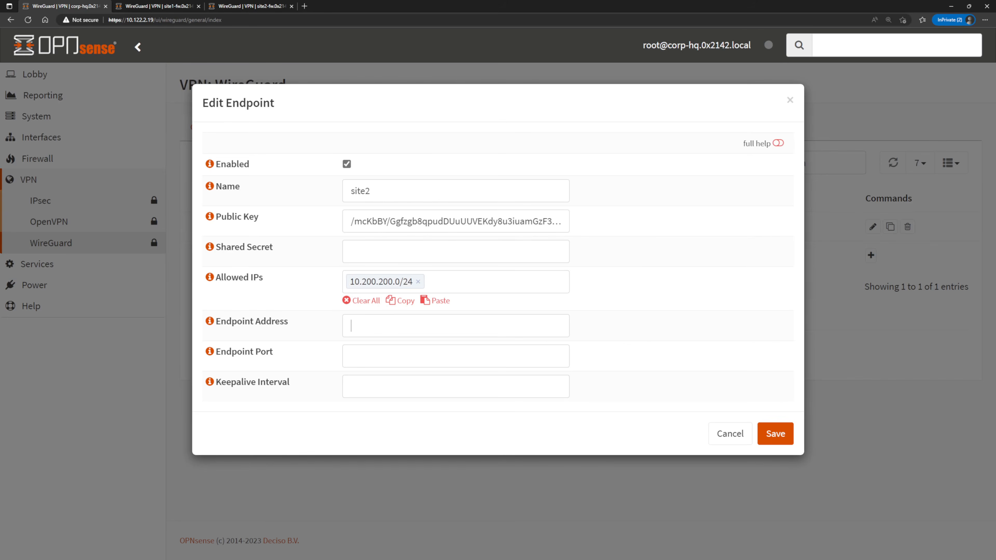
Set the site2 endpoint's address to site2.0x2142.local and its keepalive interval to 25, then save and apply it.
{"action": "left_click", "coordinate": [351, 325]}
{"action": "type", "text": "site2.0x2142.local"}
{"action": "key", "text": "Tab"}
{"action": "key", "text": "Tab"}
{"action": "type", "text": "25"}
{"action": "left_click", "coordinate": [419, 425]}
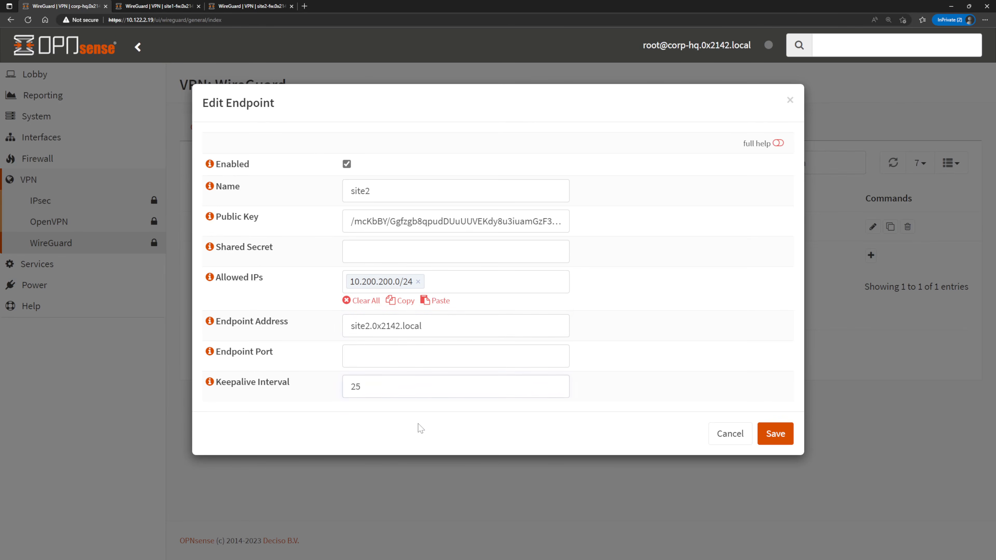
{"action": "left_click", "coordinate": [778, 441]}
{"action": "left_click", "coordinate": [203, 385]}
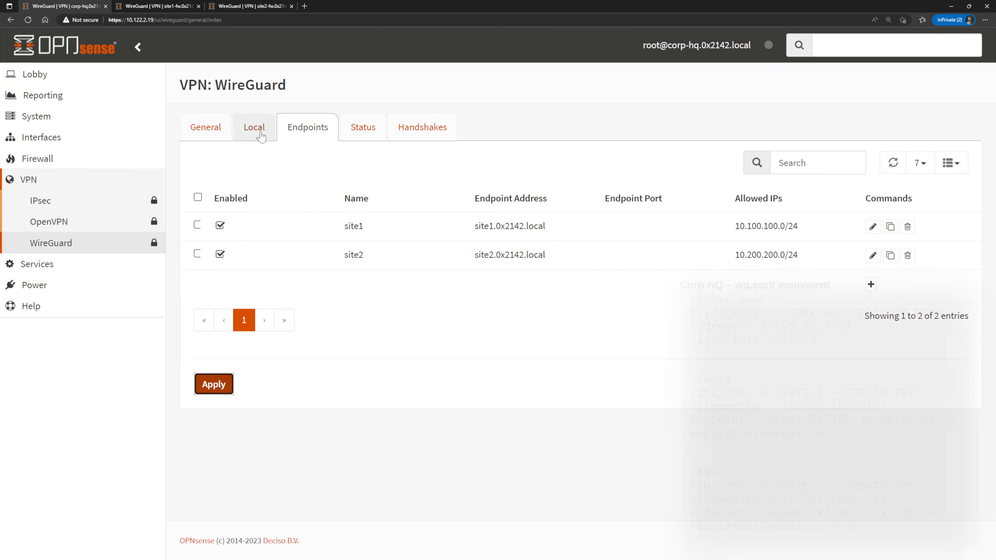
Add site2 as a second peer of the corphq local configuration and save it.
{"action": "left_click", "coordinate": [255, 127]}
{"action": "left_click", "coordinate": [891, 226]}
{"action": "left_click", "coordinate": [553, 376]}
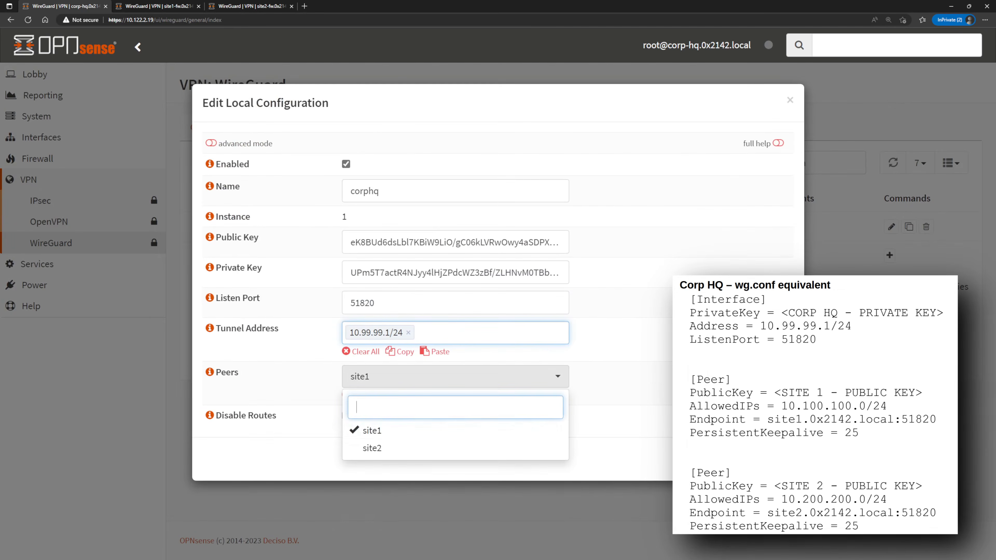
{"action": "left_click", "coordinate": [518, 448]}
{"action": "left_click", "coordinate": [631, 415]}
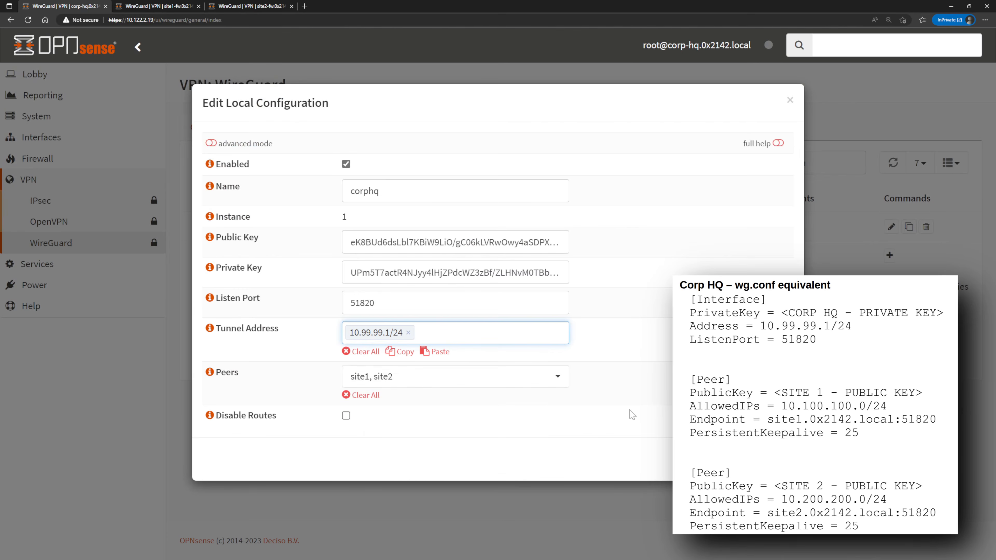
{"action": "left_click", "coordinate": [774, 459]}
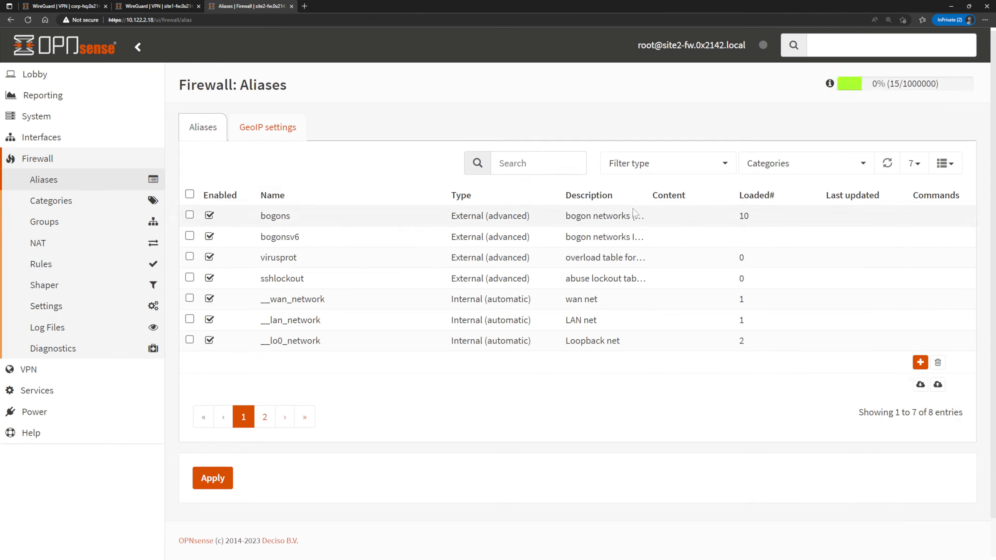
On the site2 firewall, create and save a host alias named corphq with the content corp-hq.0x2142.local.
{"action": "left_click", "coordinate": [920, 362]}
{"action": "type", "text": "corphq"}
{"action": "left_click", "coordinate": [392, 274]}
{"action": "type", "text": "corp-hq.0x2142.local"}
{"action": "left_click", "coordinate": [875, 394]}
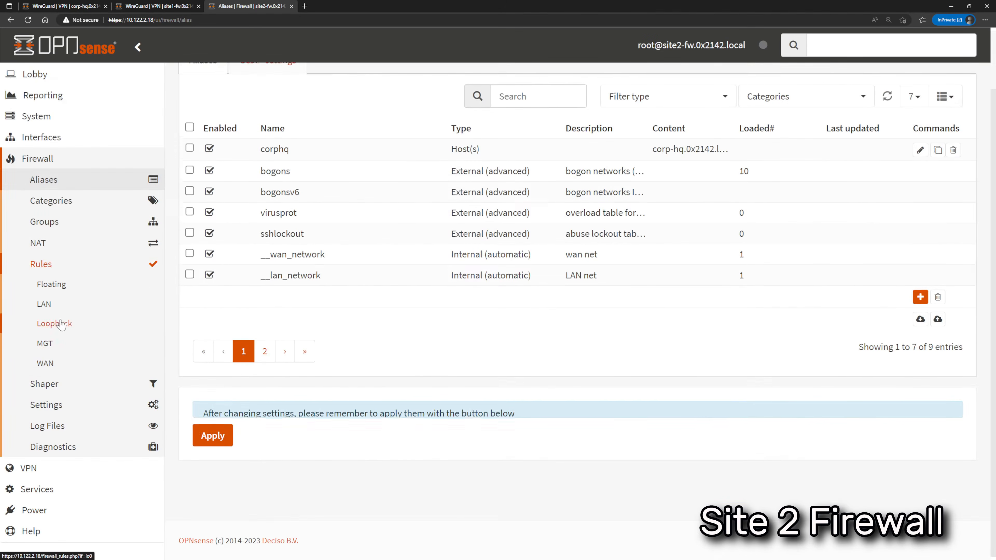
Start a WAN firewall rule on site2 for IPv4+IPv6 UDP traffic with corphq as the source.
{"action": "left_click", "coordinate": [45, 363]}
{"action": "left_click", "coordinate": [889, 189]}
{"action": "scroll", "coordinate": [435, 221], "scroll_direction": "down", "scroll_amount": 5}
{"action": "left_click", "coordinate": [486, 287]}
{"action": "left_click", "coordinate": [427, 375]}
{"action": "scroll", "coordinate": [446, 314], "scroll_direction": "down", "scroll_amount": 6}
{"action": "left_click", "coordinate": [453, 117]}
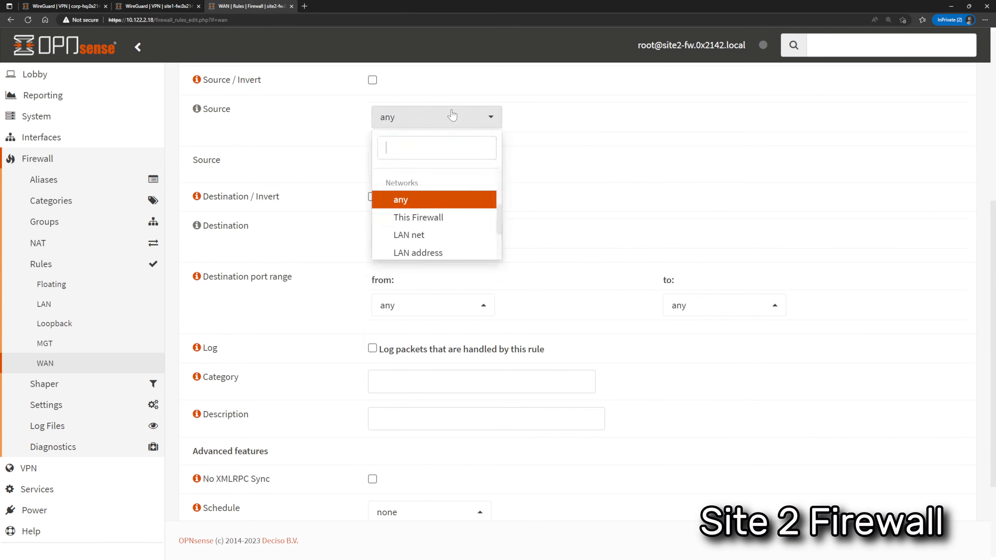
{"action": "left_click", "coordinate": [419, 196]}
Set the rule's destination to WAN address and its destination port range to 51820.
{"action": "left_click", "coordinate": [470, 233]}
{"action": "type", "text": "wan"}
{"action": "left_click", "coordinate": [416, 321]}
{"action": "left_click", "coordinate": [433, 306]}
{"action": "type", "text": "51820"}
{"action": "key", "text": "Tab"}
{"action": "type", "text": "51820"}
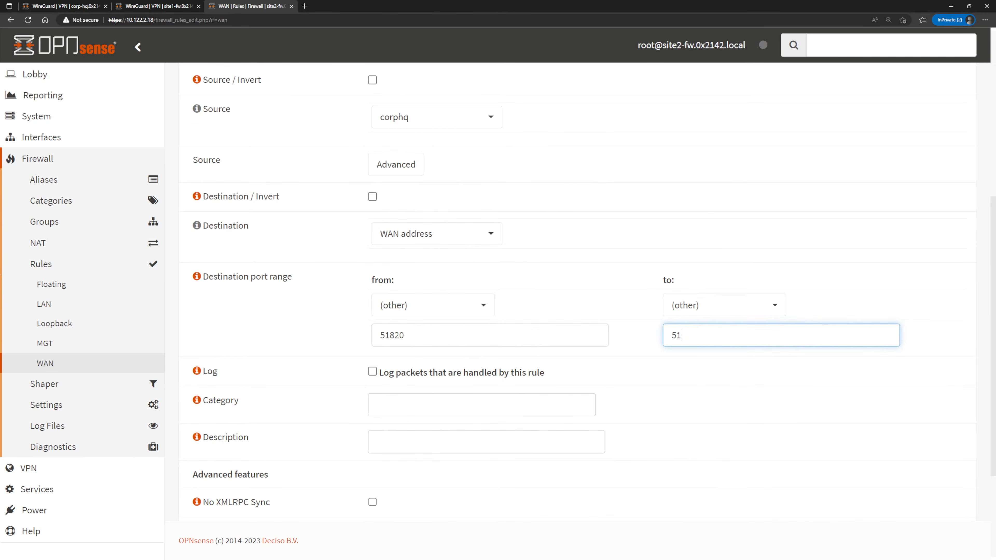
Enable packet logging for the WAN rule, then save it and apply the firewall changes.
{"action": "scroll", "coordinate": [486, 314], "scroll_direction": "down", "scroll_amount": 4}
{"action": "left_click", "coordinate": [373, 218]}
{"action": "left_click", "coordinate": [387, 491]}
{"action": "left_click", "coordinate": [935, 142]}
Enable and apply WireGuard on the site2 firewall, then view its connection status.
{"action": "left_click", "coordinate": [49, 472]}
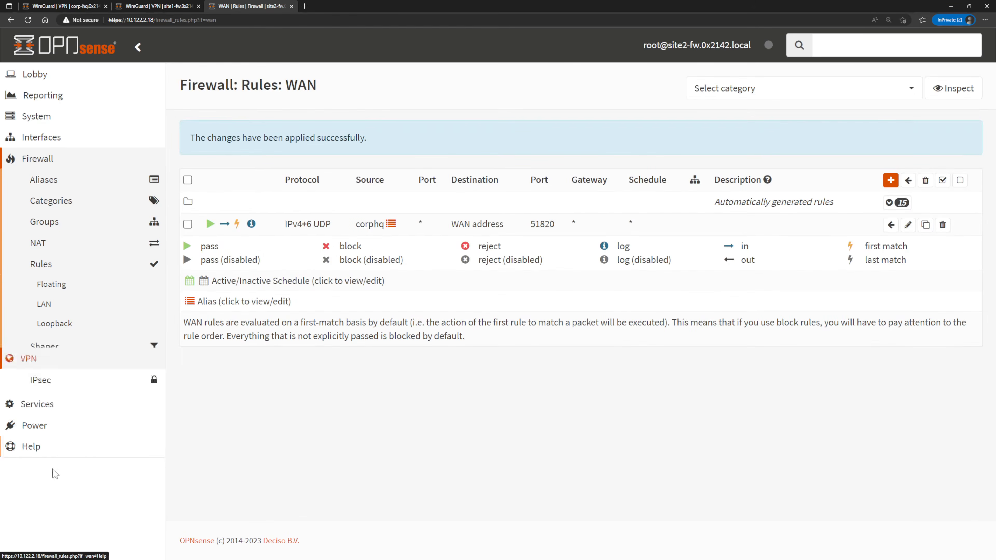
{"action": "left_click", "coordinate": [51, 242]}
{"action": "left_click", "coordinate": [388, 173]}
{"action": "left_click", "coordinate": [212, 225]}
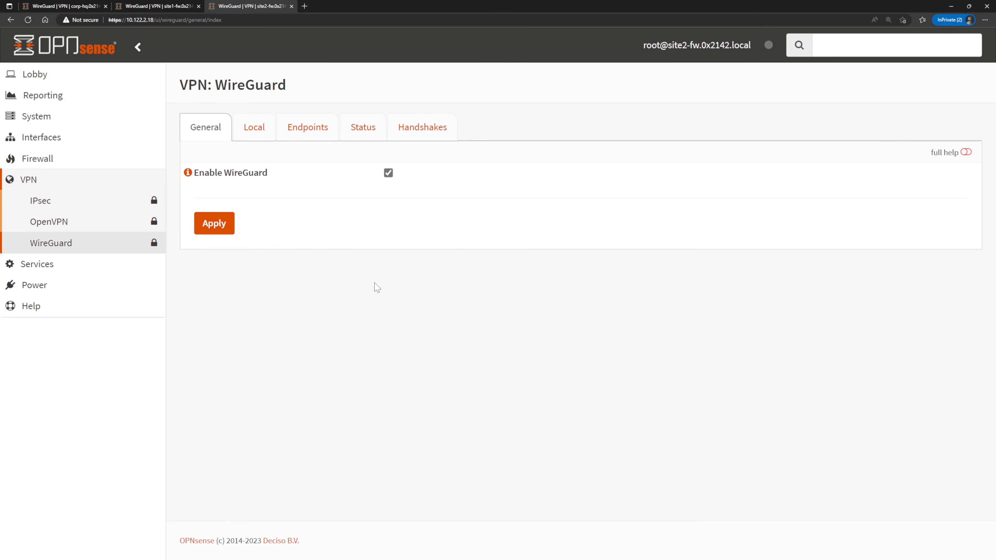
{"action": "left_click", "coordinate": [370, 133]}
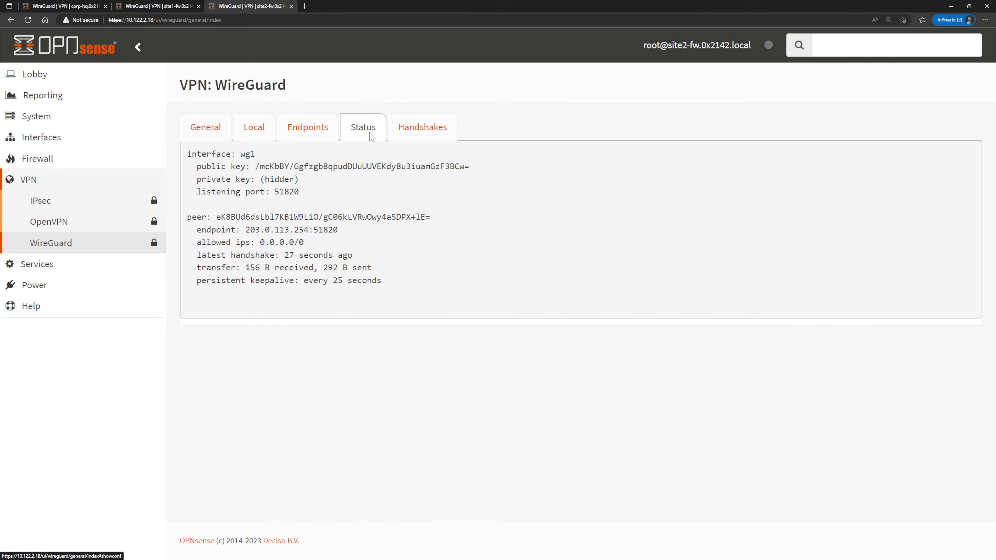
Switch to the client PC's terminal and ping fileserv.0x2142.local, stopping after a few replies.
{"action": "key", "text": "alt+Tab"}
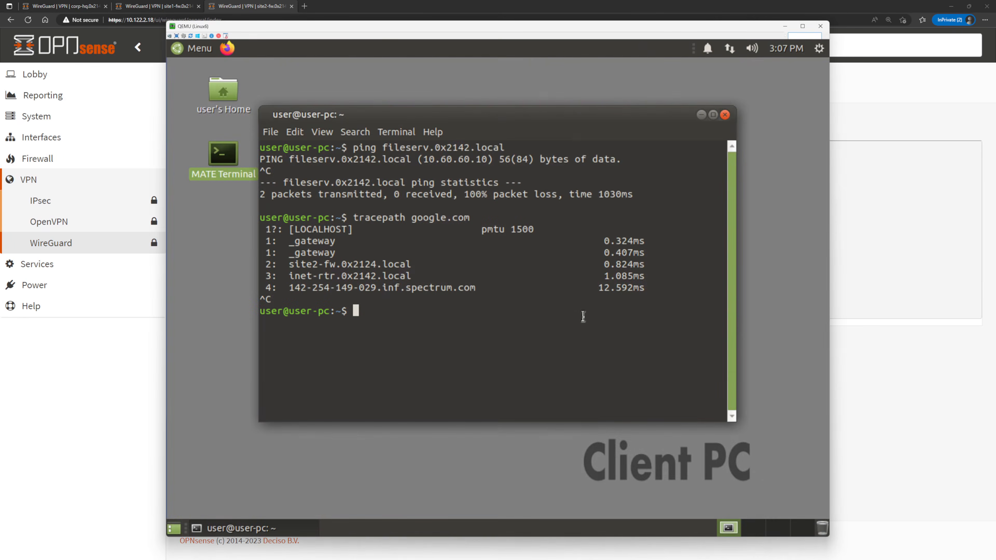
{"action": "key", "text": "Up"}
{"action": "key", "text": "Up"}
{"action": "key", "text": "Return"}
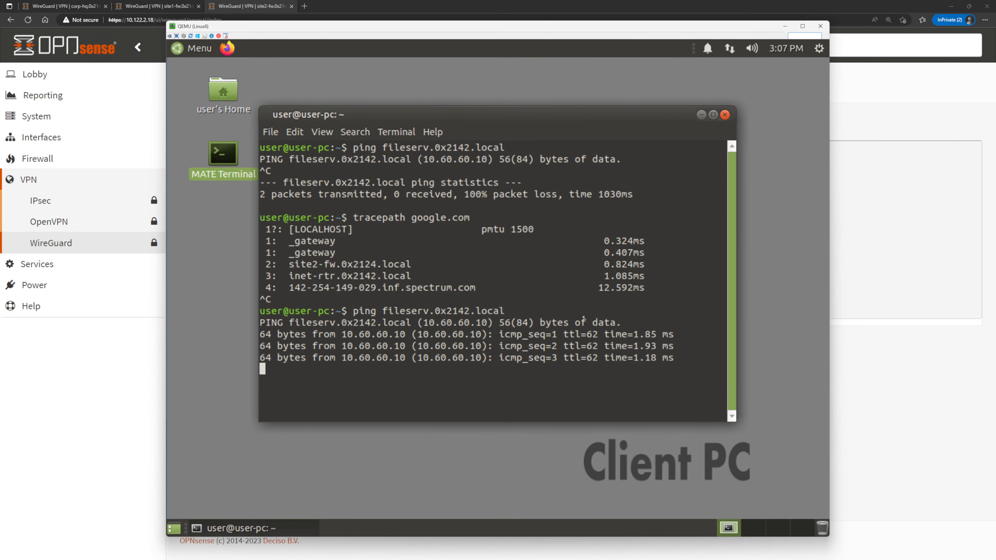
{"action": "key", "text": "ctrl+c"}
Clear the terminal and trace the path to google.com with tracepath, stopping it after the first hops.
{"action": "type", "text": "clear"}
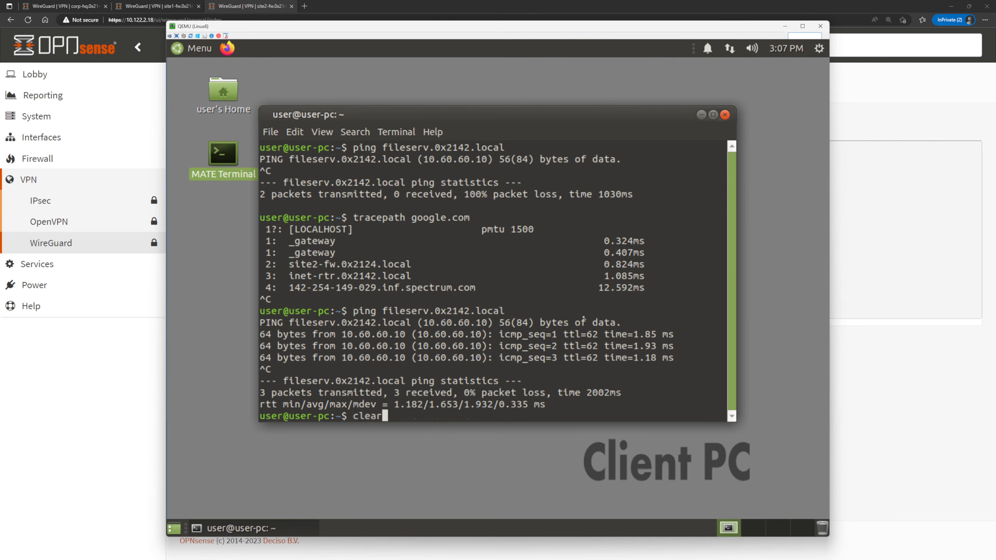
{"action": "key", "text": "Return"}
{"action": "key", "text": "Up"}
{"action": "key", "text": "Up"}
{"action": "key", "text": "Up"}
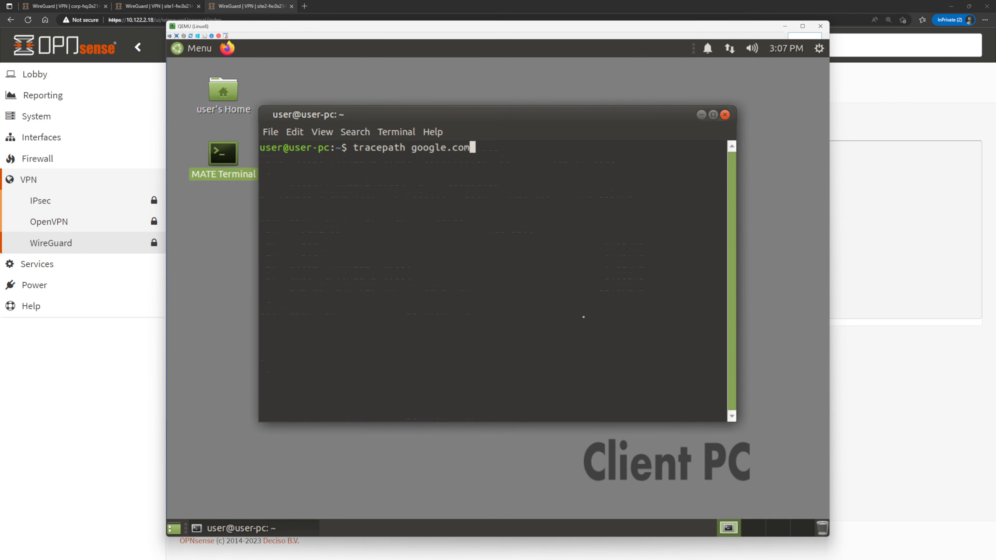
{"action": "key", "text": "Return"}
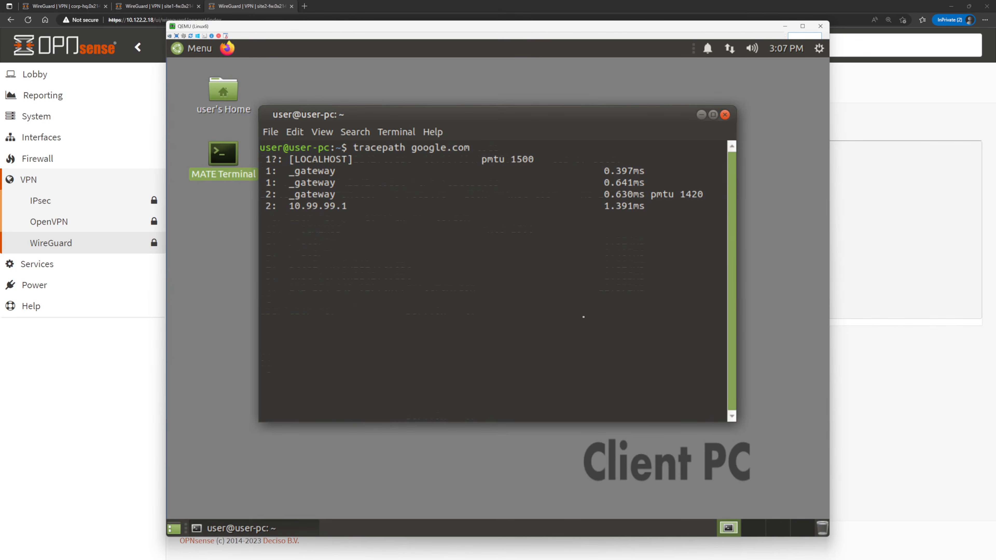
{"action": "key", "text": "ctrl+c"}
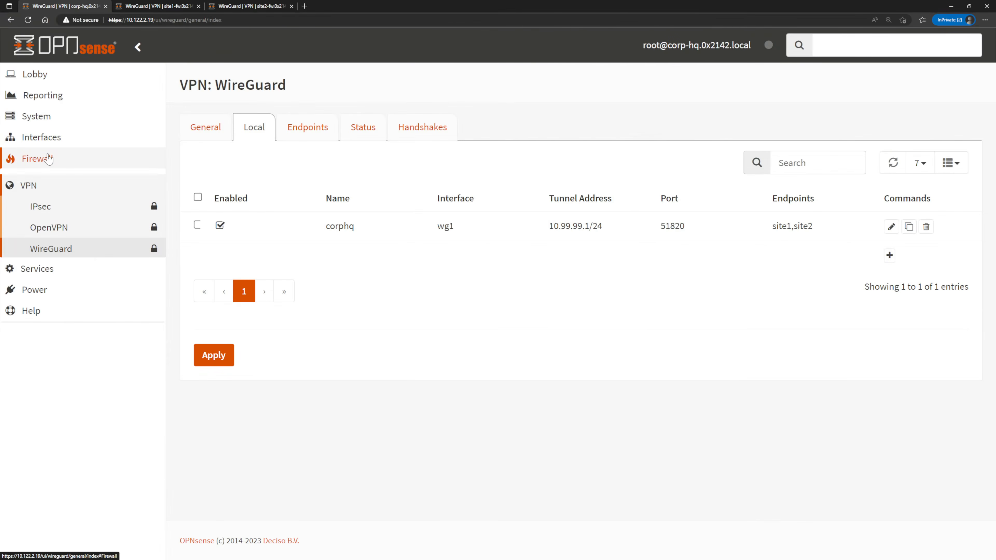
On the corp HQ firewall, switch outbound NAT to hybrid rule generation, then save and apply the change.
{"action": "left_click", "coordinate": [48, 158]}
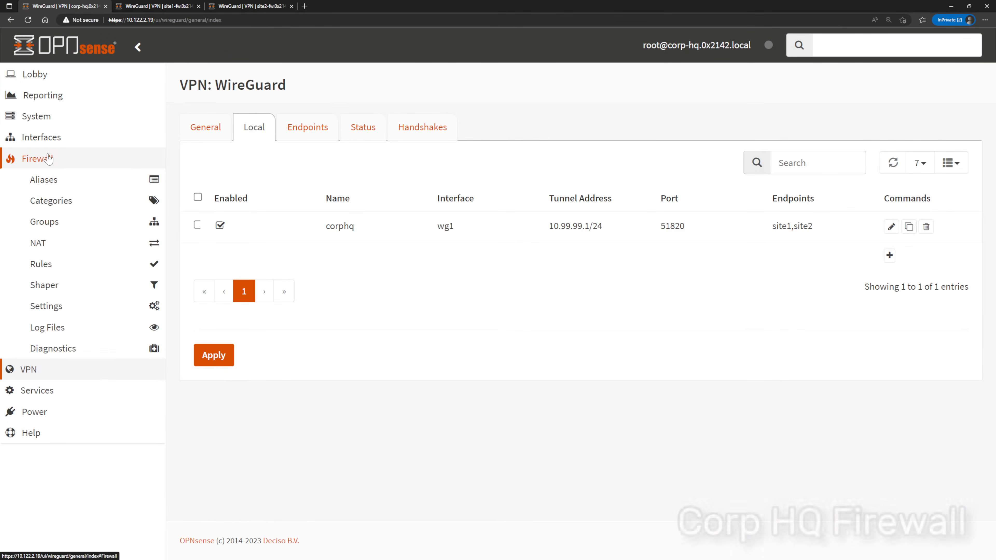
{"action": "left_click", "coordinate": [67, 244]}
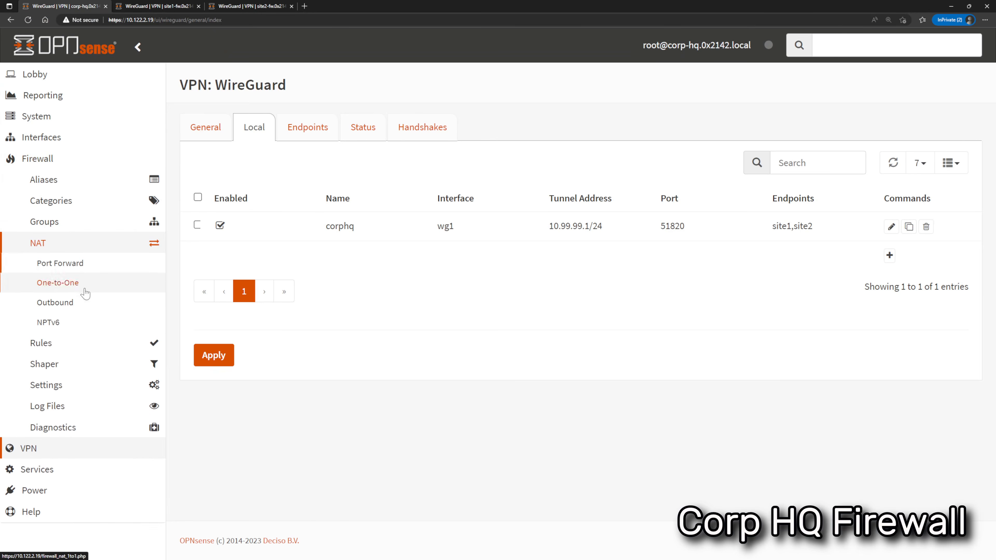
{"action": "left_click", "coordinate": [85, 304]}
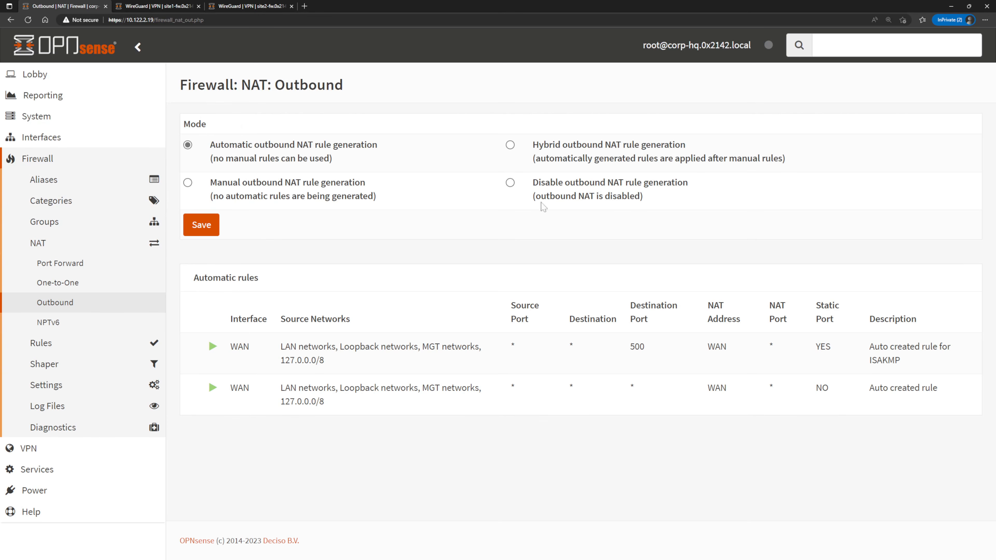
{"action": "left_click", "coordinate": [514, 145]}
{"action": "left_click", "coordinate": [194, 228]}
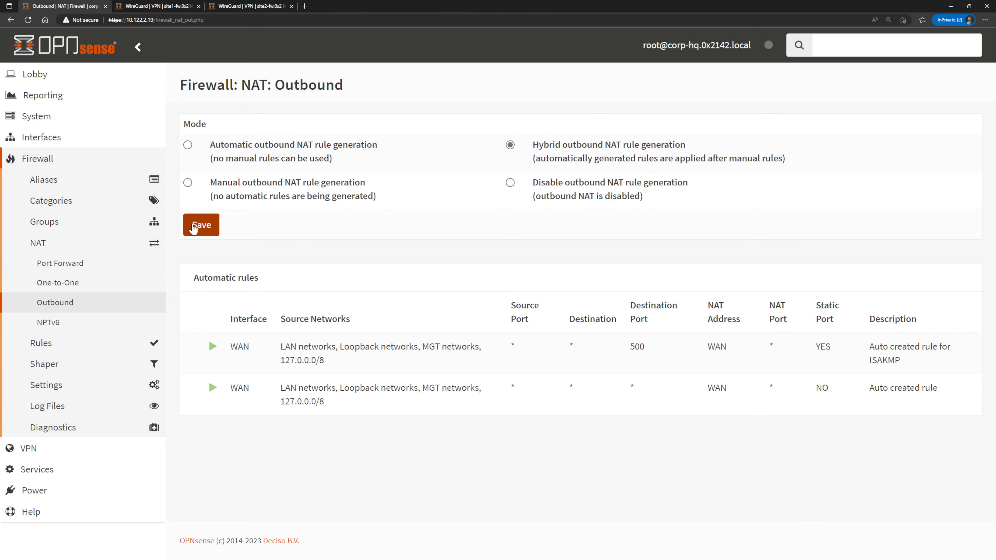
{"action": "left_click", "coordinate": [925, 122]}
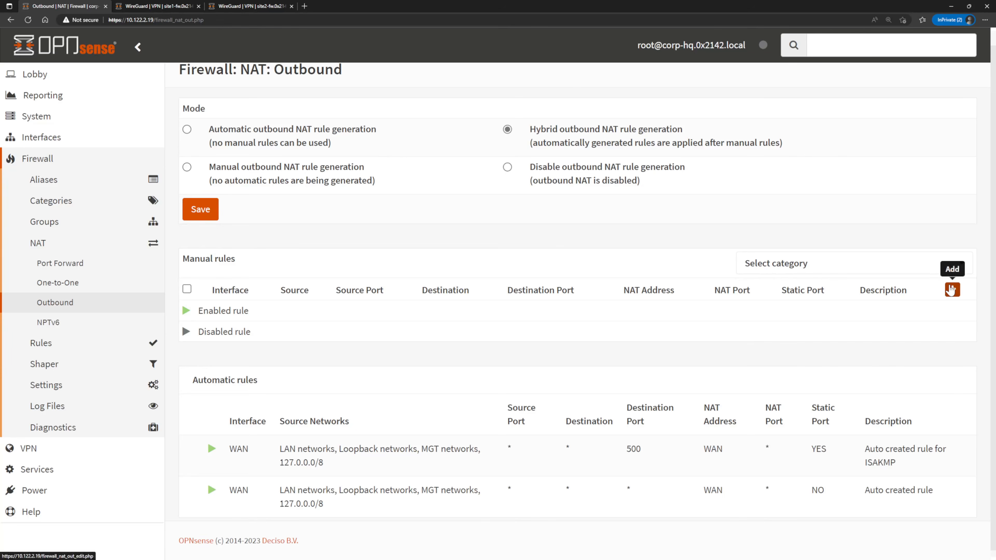
Start a new manual outbound NAT rule, keeping the WAN interface and IPv4.
{"action": "left_click", "coordinate": [951, 289]}
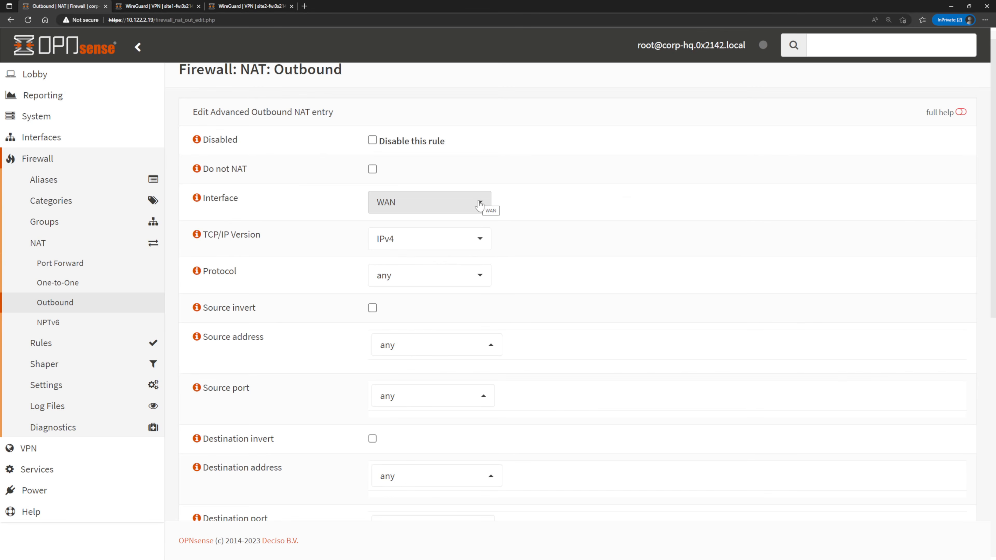
{"action": "left_click", "coordinate": [480, 240]}
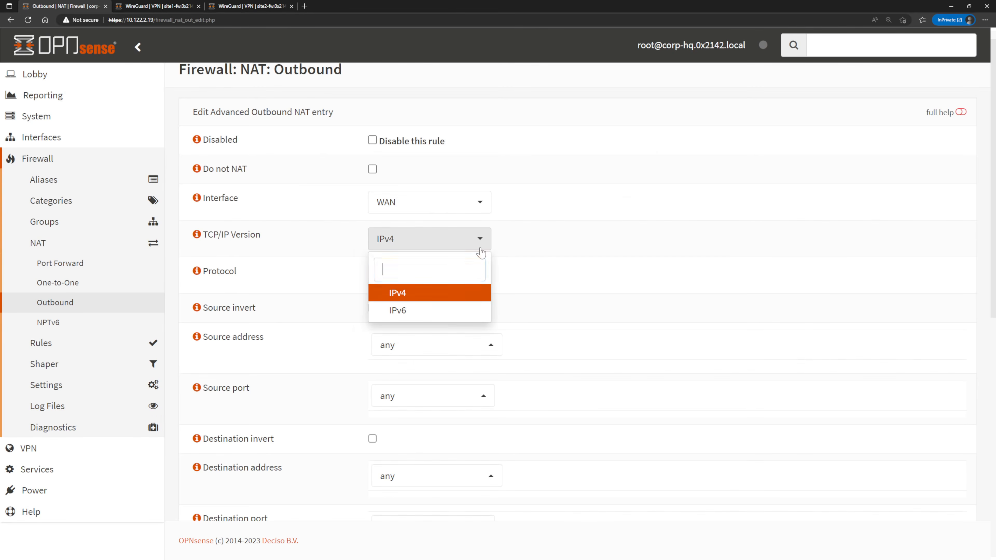
{"action": "left_click", "coordinate": [481, 244]}
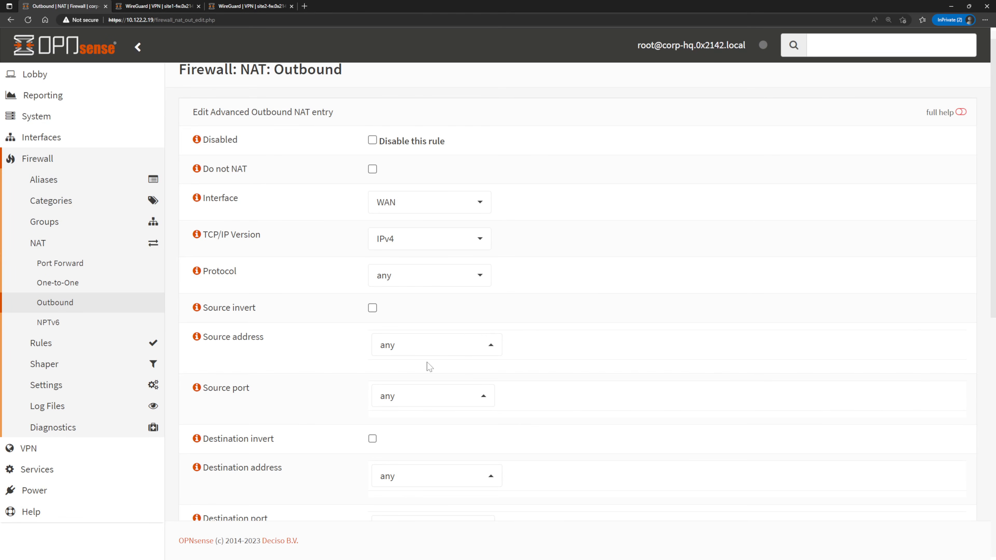
{"action": "scroll", "coordinate": [437, 344], "scroll_direction": "down", "scroll_amount": 4}
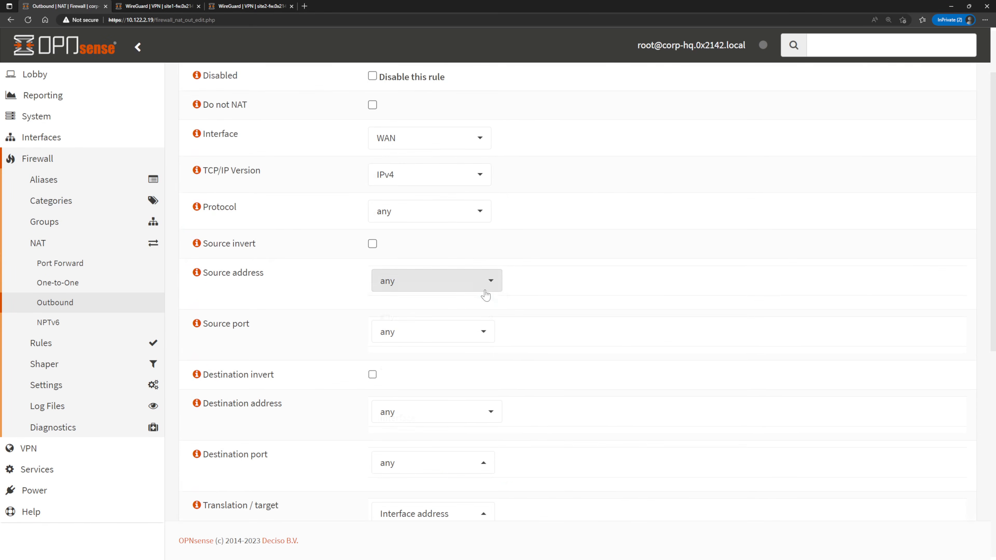
Set the outbound NAT rule's source address to WireGuard (Group) net.
{"action": "left_click", "coordinate": [485, 290]}
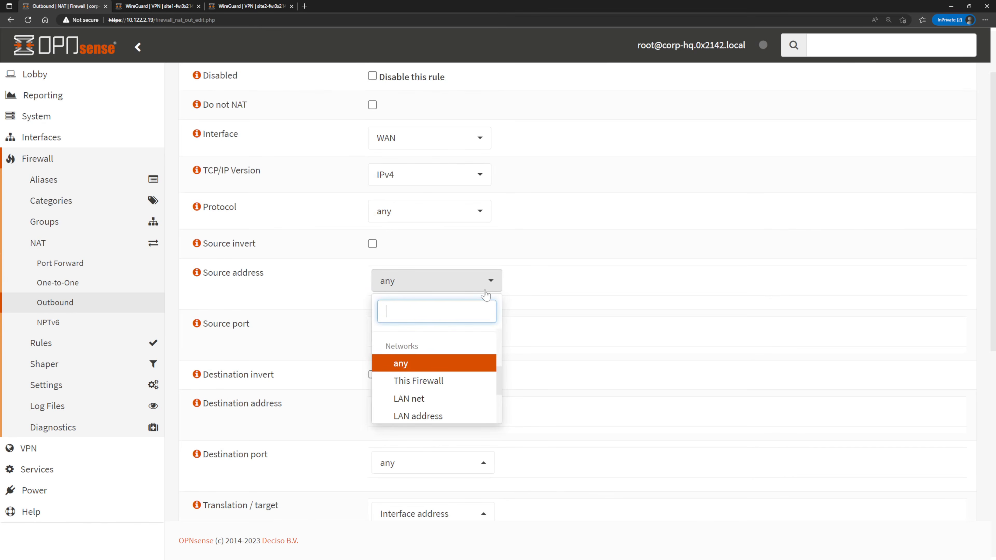
{"action": "type", "text": "w"}
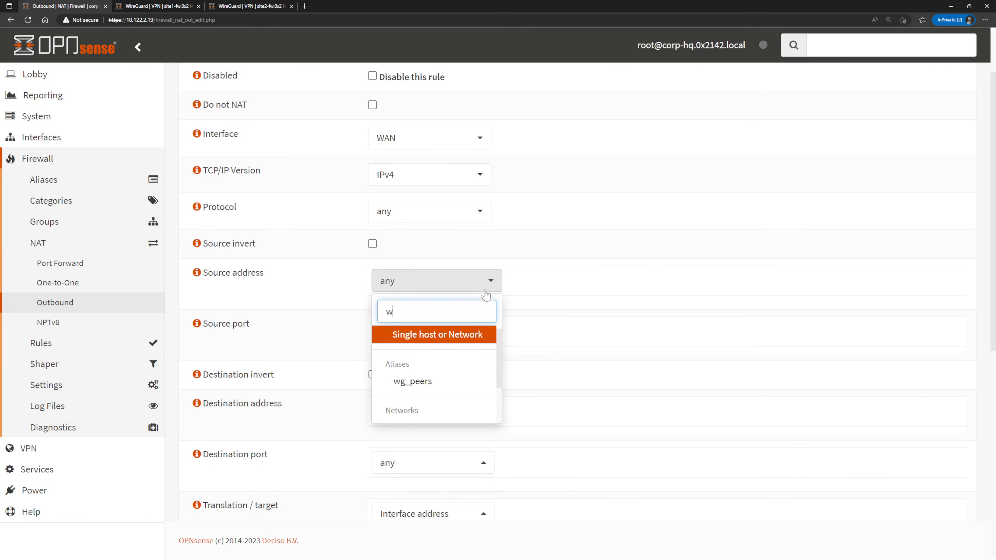
{"action": "type", "text": "i"}
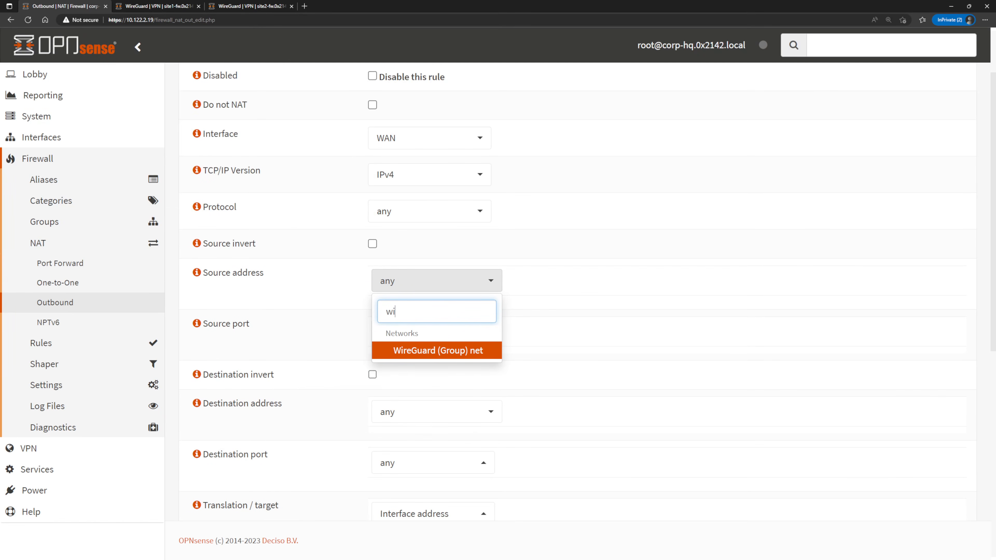
{"action": "left_click", "coordinate": [466, 355]}
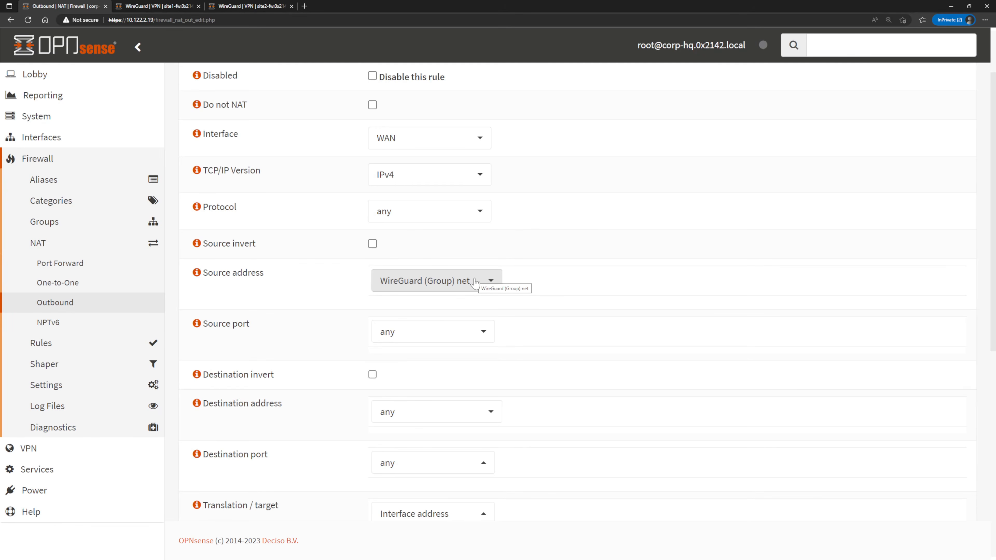
Set the outbound NAT rule's source address to the single network 10.200.200.0/24.
{"action": "left_click", "coordinate": [476, 282]}
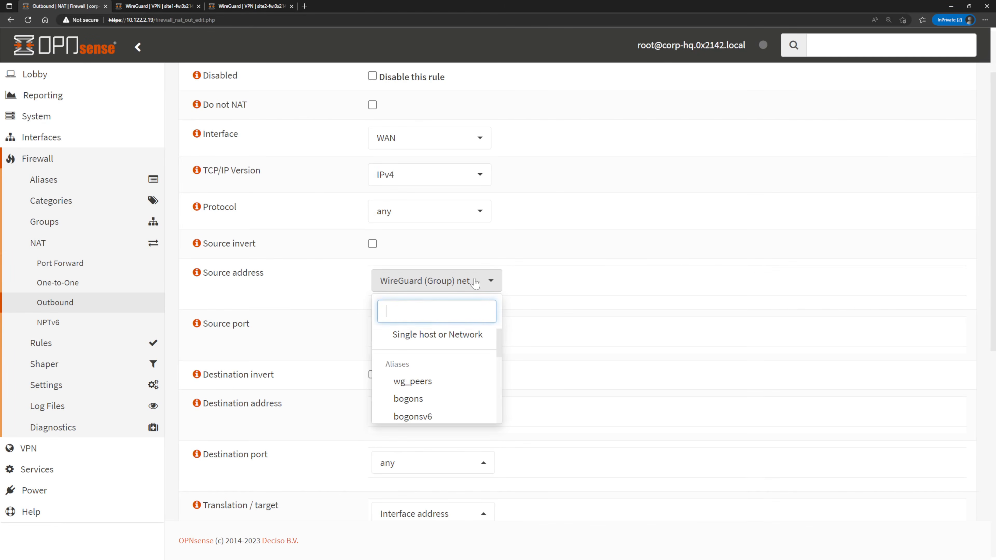
{"action": "left_click", "coordinate": [456, 336]}
{"action": "key", "text": "Tab"}
{"action": "type", "text": "10.200.200.0"}
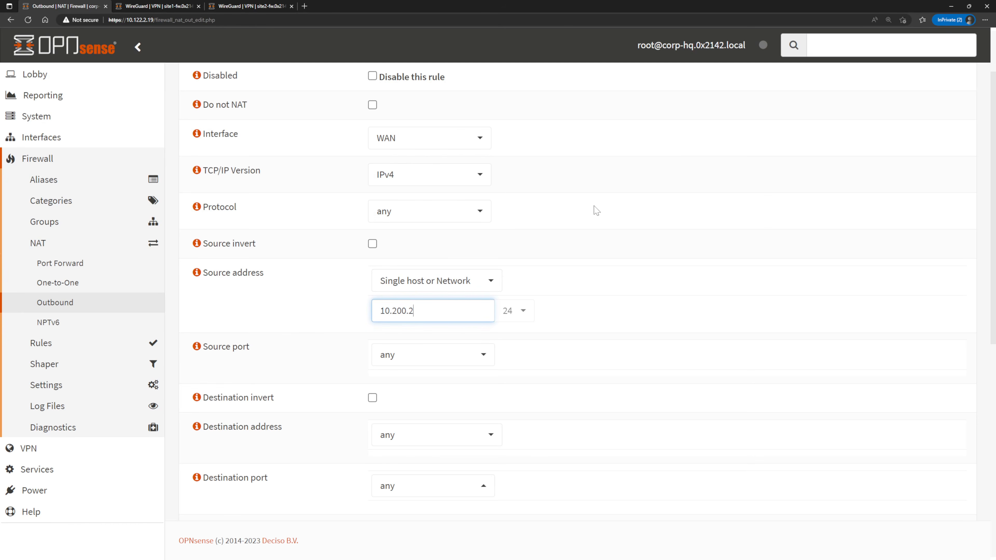
{"action": "left_click", "coordinate": [594, 299]}
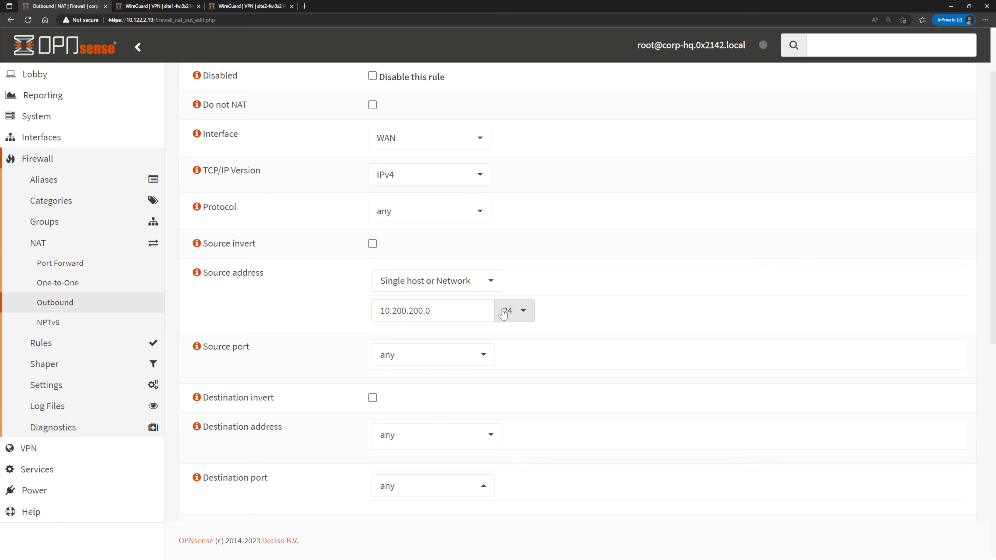
{"action": "scroll", "coordinate": [486, 383], "scroll_direction": "down", "scroll_amount": 1}
{"action": "scroll", "coordinate": [495, 382], "scroll_direction": "down", "scroll_amount": 3}
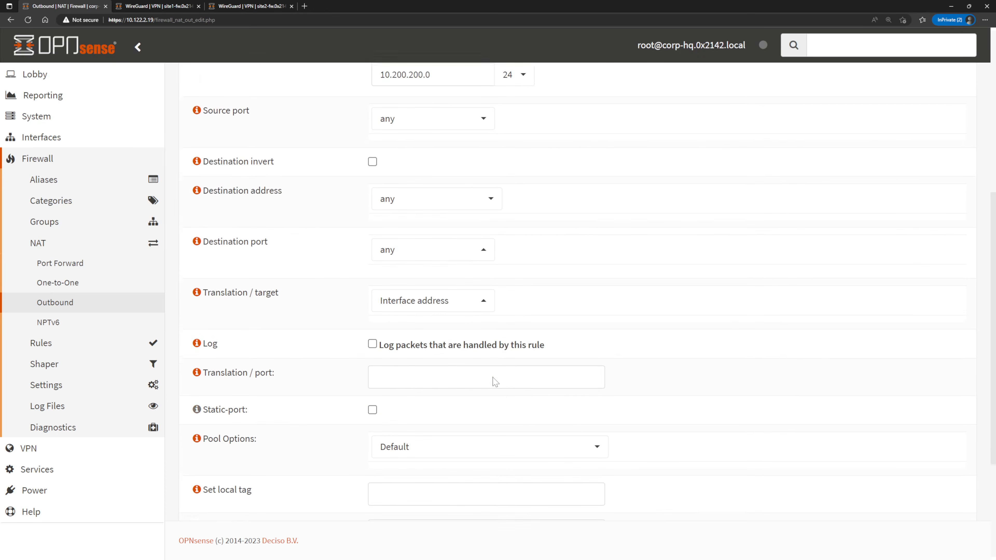
Enable packet logging on the outbound NAT rule, then save the rule and apply the changes.
{"action": "left_click", "coordinate": [373, 341]}
{"action": "scroll", "coordinate": [451, 351], "scroll_direction": "down", "scroll_amount": 3}
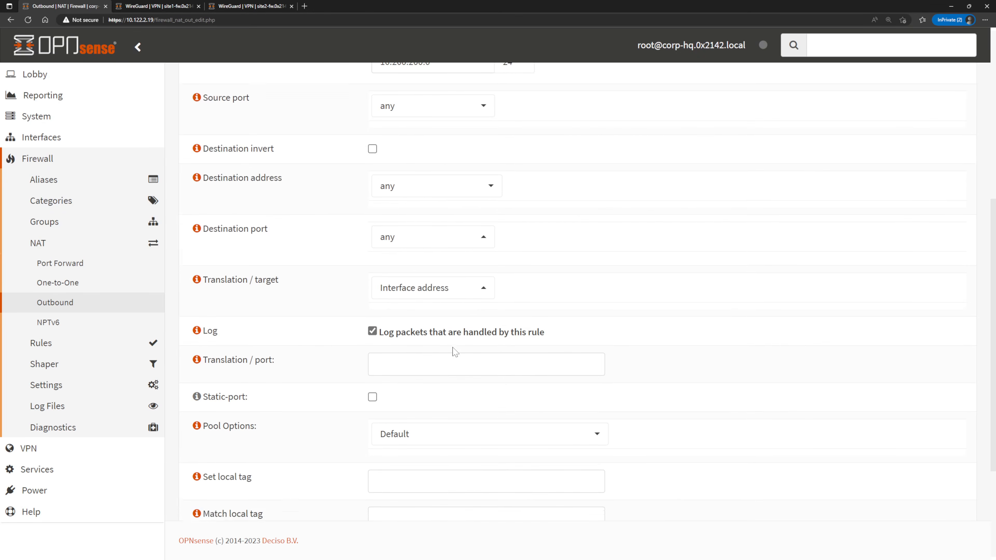
{"action": "left_click", "coordinate": [384, 490]}
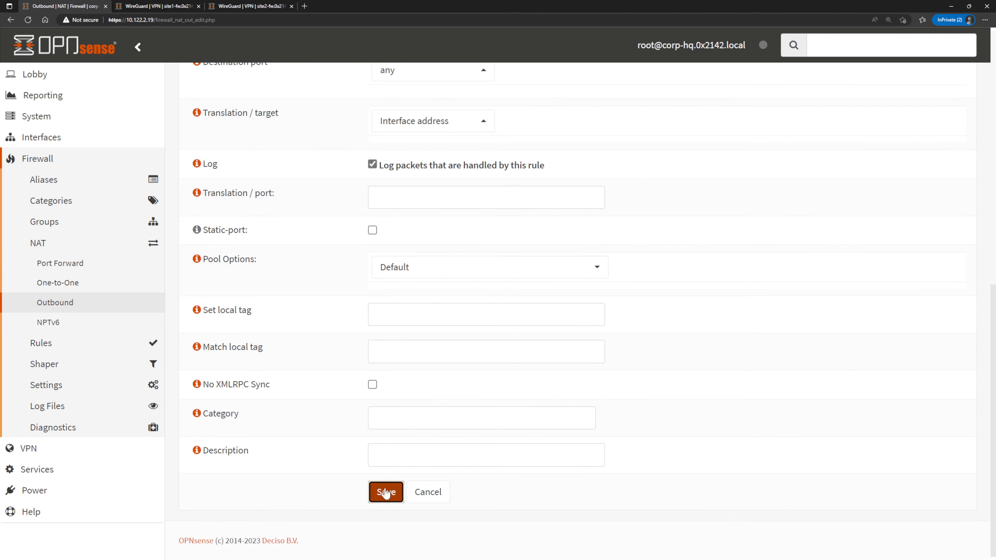
{"action": "left_click", "coordinate": [932, 131]}
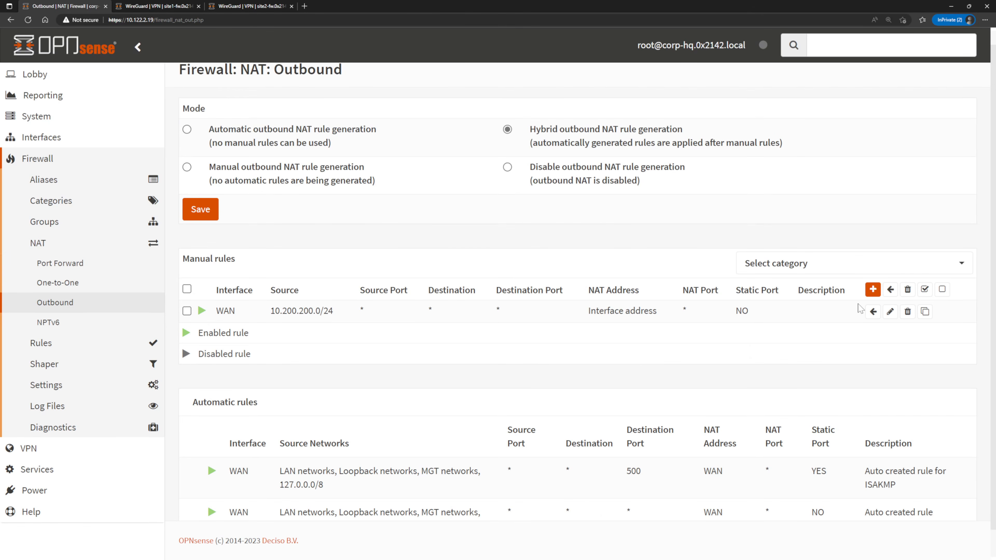
Switch to the client PC's terminal and rerun tracepath google.com to trace the route through HQ.
{"action": "key", "text": "alt+Tab"}
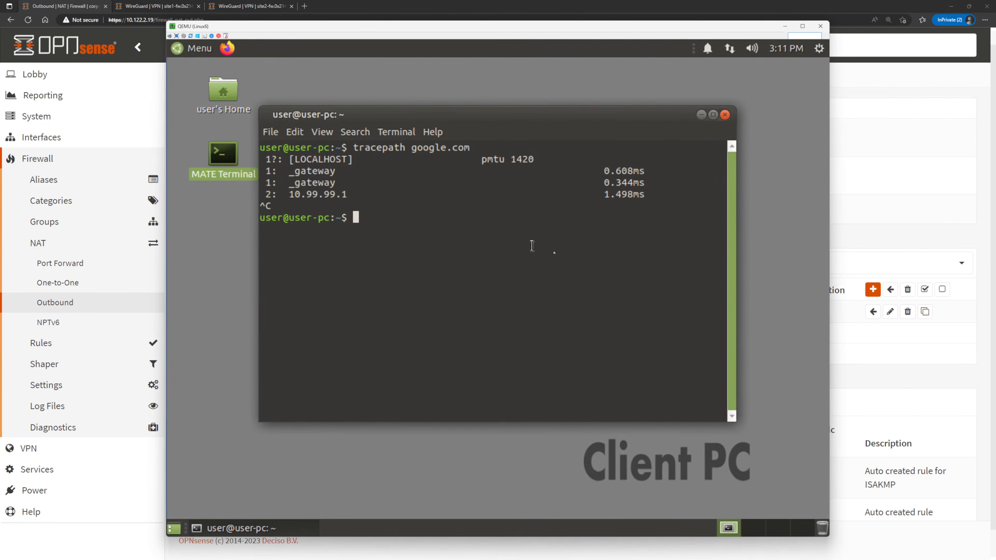
{"action": "key", "text": "Up"}
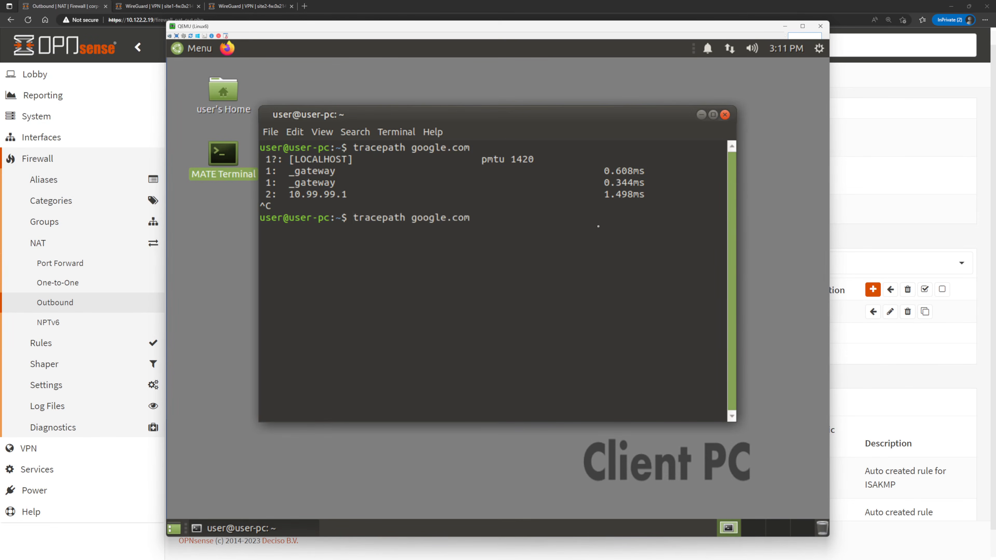
{"action": "key", "text": "Return"}
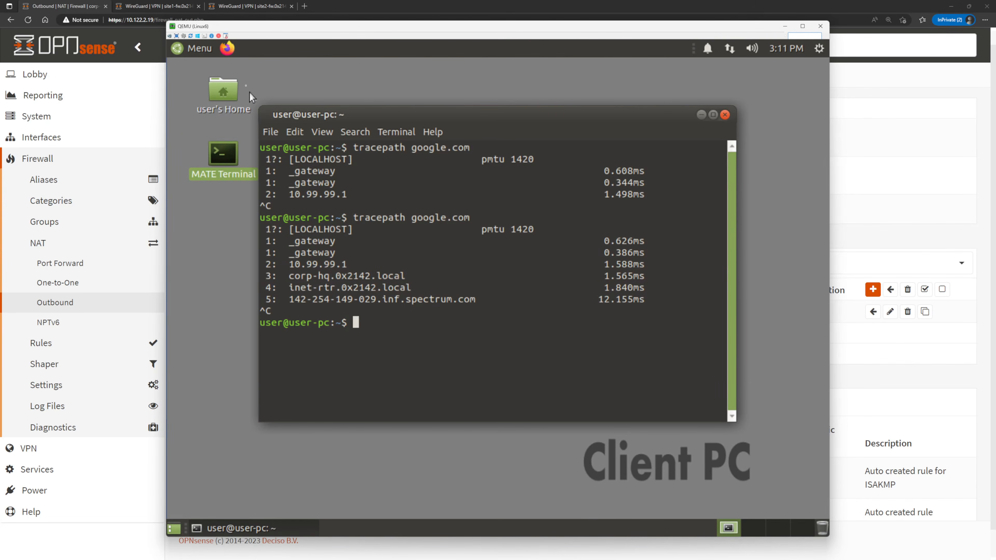
Launch Firefox on the client PC and load the internal file server at fileserv.0x2142.local.
{"action": "left_click", "coordinate": [224, 51]}
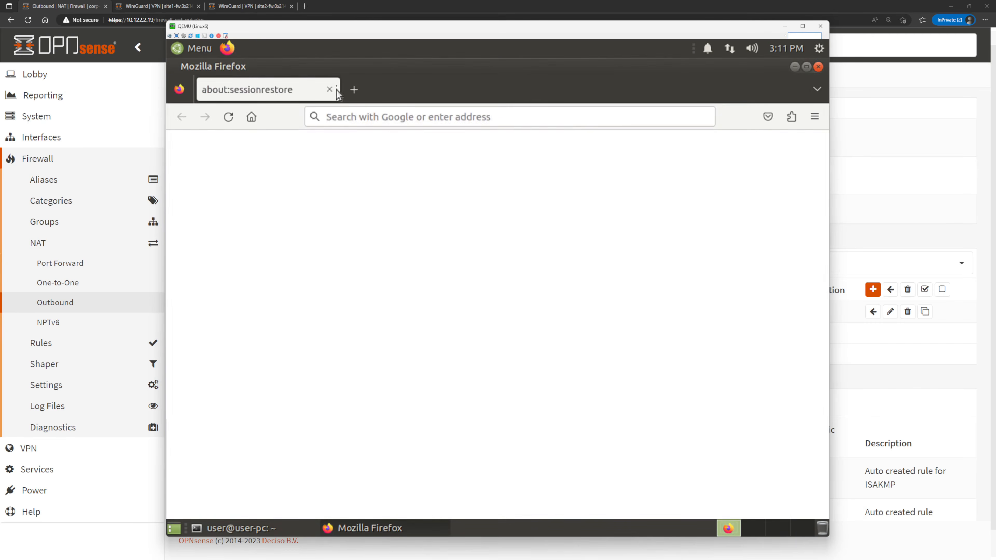
{"action": "left_click", "coordinate": [409, 108]}
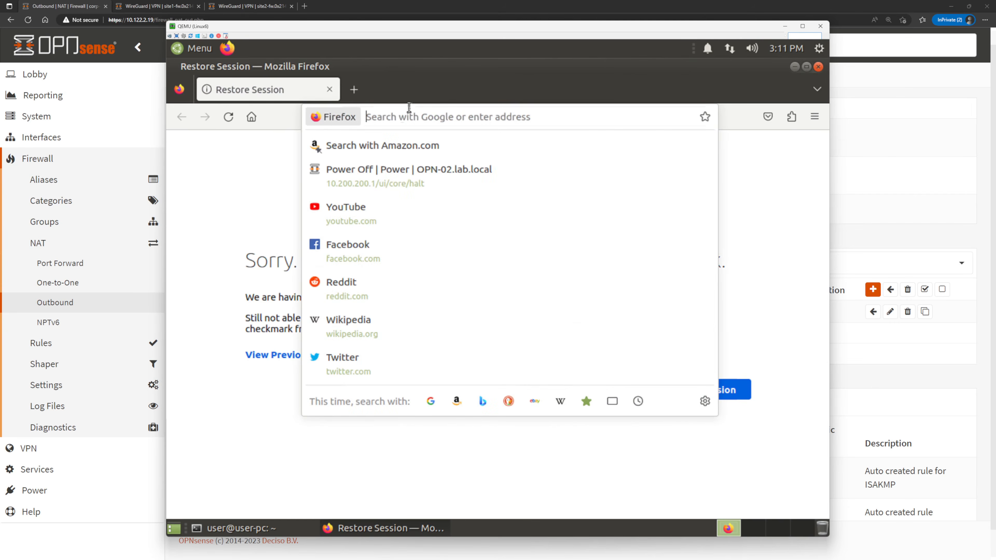
{"action": "type", "text": "fileserv."}
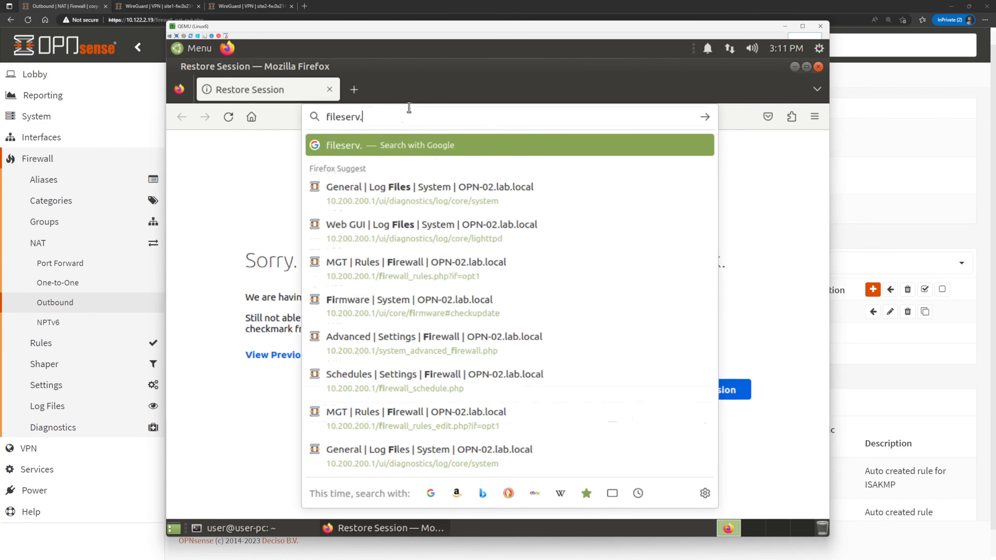
{"action": "type", "text": "0x2142.local"}
{"action": "key", "text": "Return"}
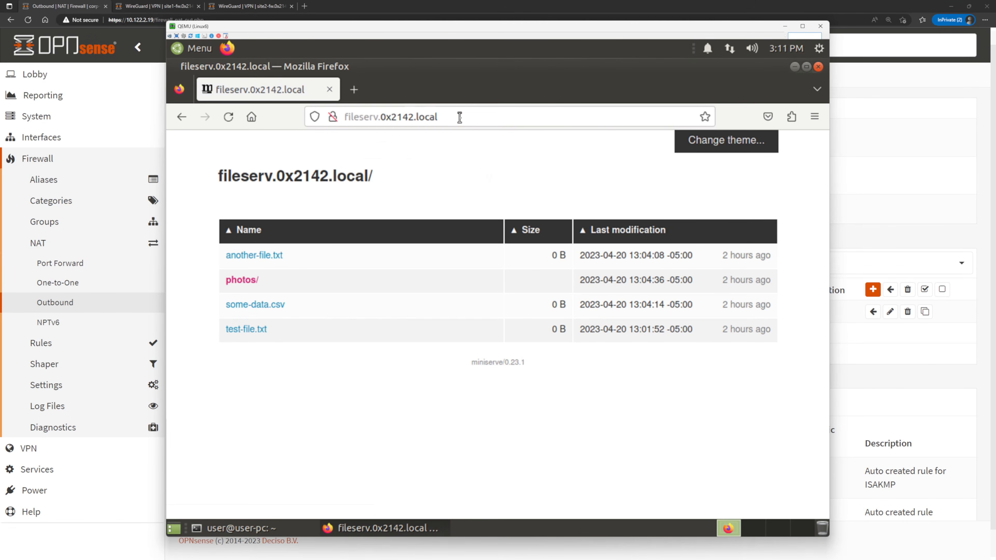
Load google.com in the client PC's browser, dismissing the search suggestion tip and declining the Google sign-in offer.
{"action": "left_click", "coordinate": [459, 117]}
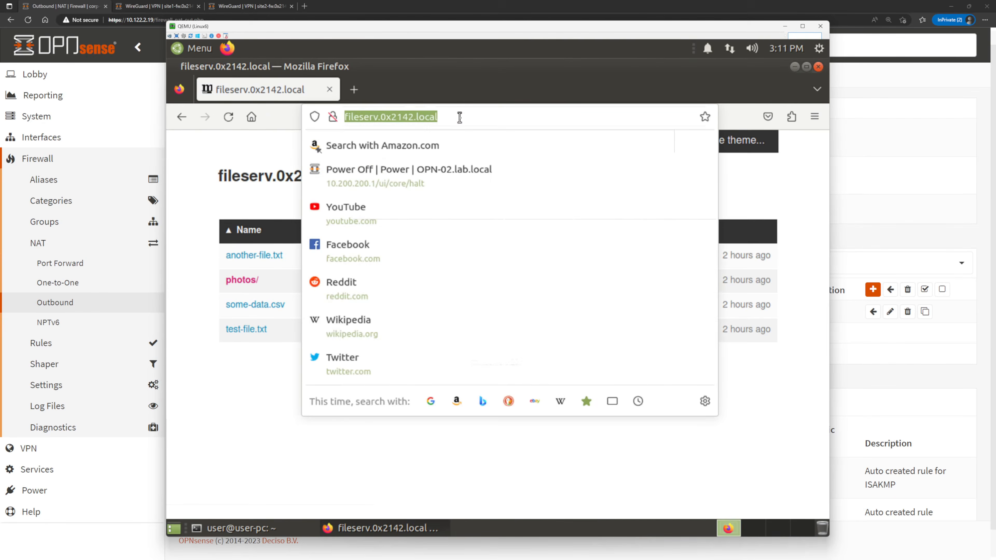
{"action": "type", "text": "google.com"}
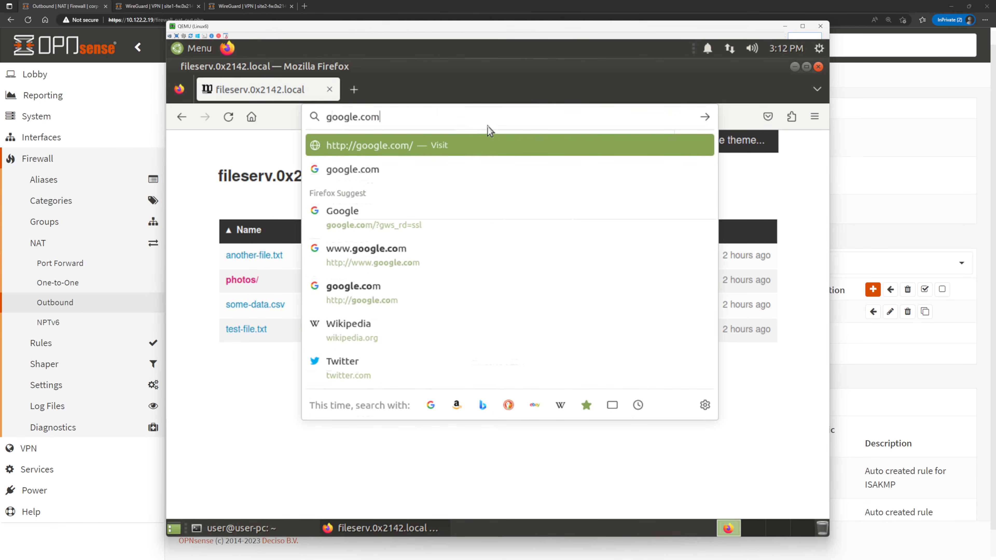
{"action": "key", "text": "Return"}
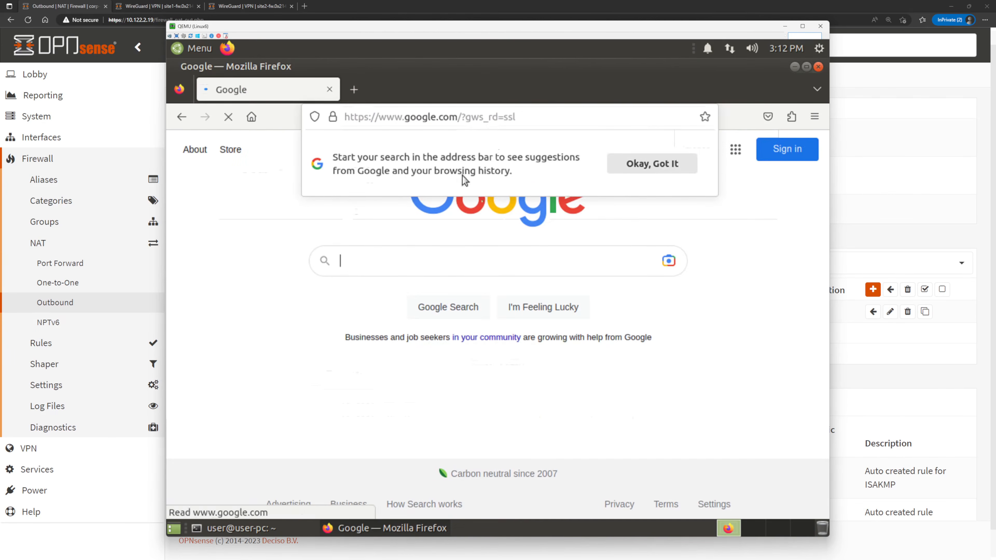
{"action": "left_click", "coordinate": [682, 165]}
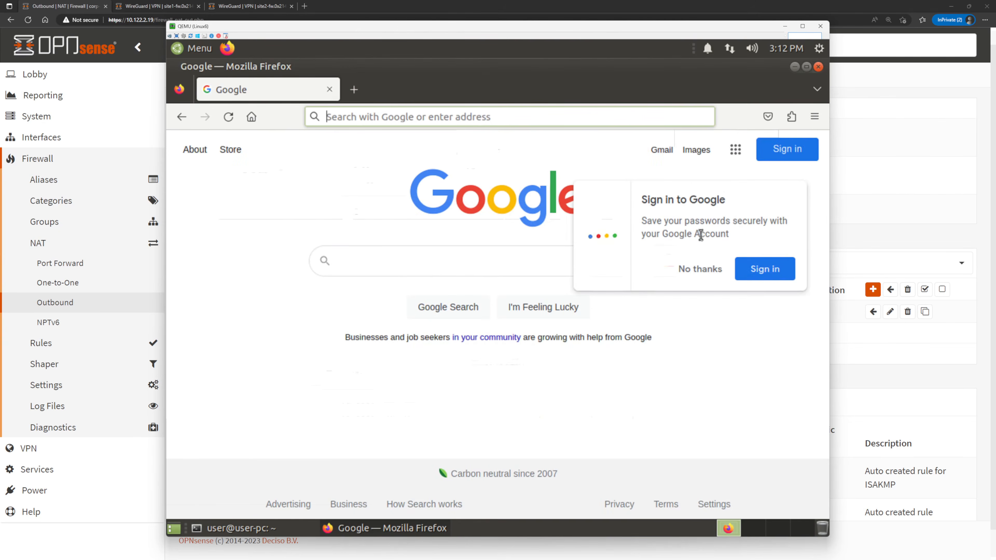
{"action": "left_click", "coordinate": [701, 269]}
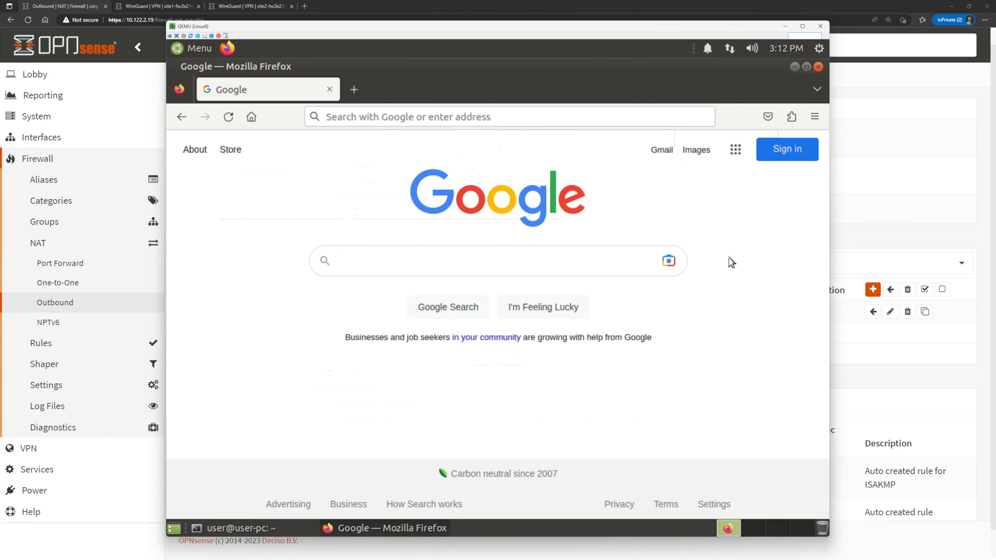